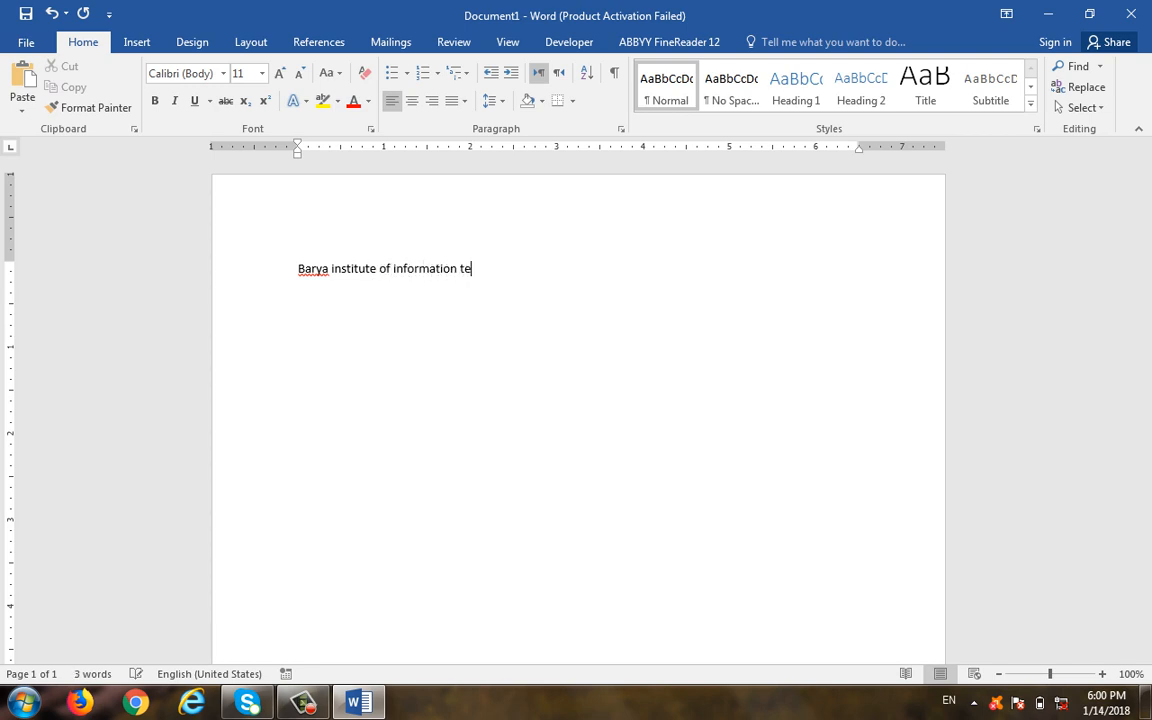
# - Copy the phrase "Barya institute of information technology" and paste it repeatedly until the first paragraph holds eight copies
pyautogui.hotkey('ctrl', 'a')
pyautogui.hotkey('ctrl', 'c')
pyautogui.click(587, 397)
pyautogui.hotkey('ctrl', 'v')
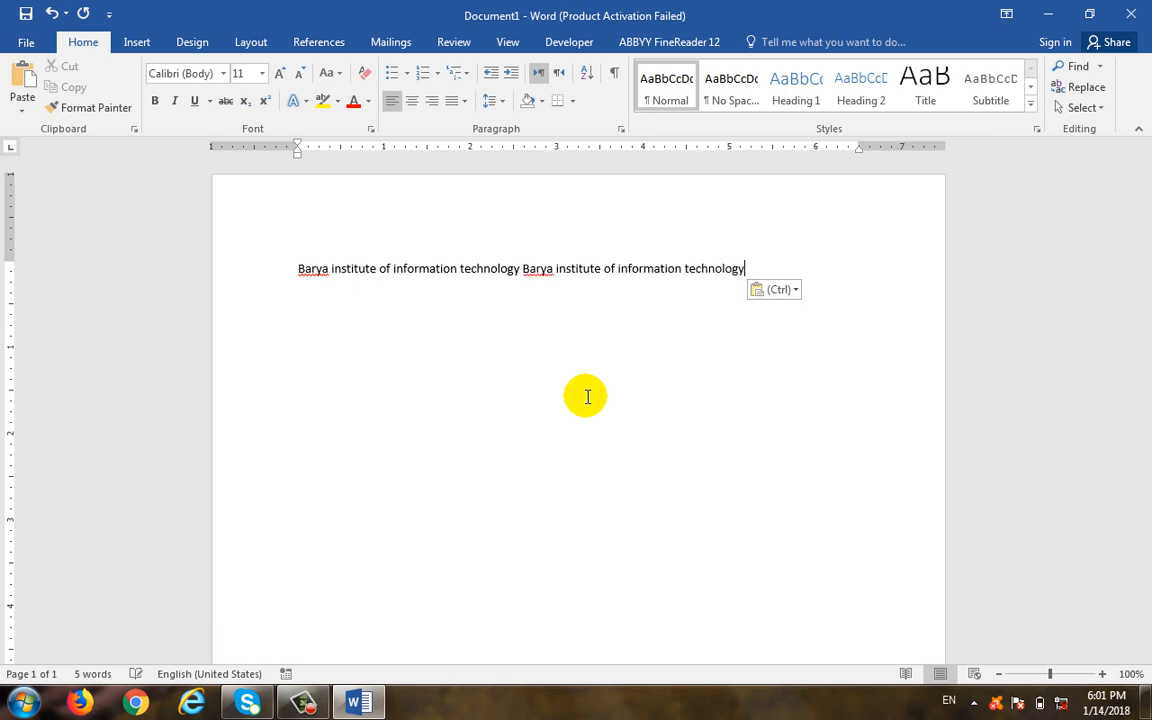
pyautogui.hotkey('ctrl', 'v')
pyautogui.hotkey('ctrl', 'v')
pyautogui.hotkey('ctrl', 'v')
pyautogui.hotkey('ctrl', 'v')
pyautogui.hotkey('ctrl', 'v')
pyautogui.hotkey('ctrl', 'v')
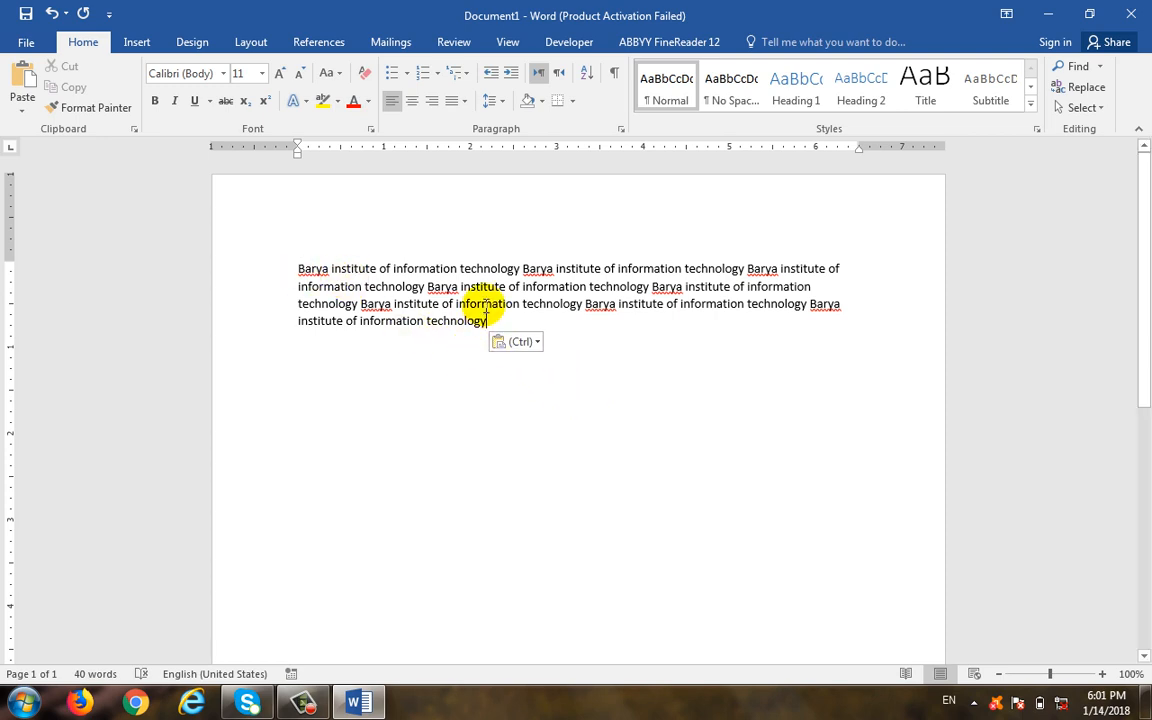
# - Start a second paragraph below, separated by an empty line, and paste the copied phrase seven times
pyautogui.press('Return')
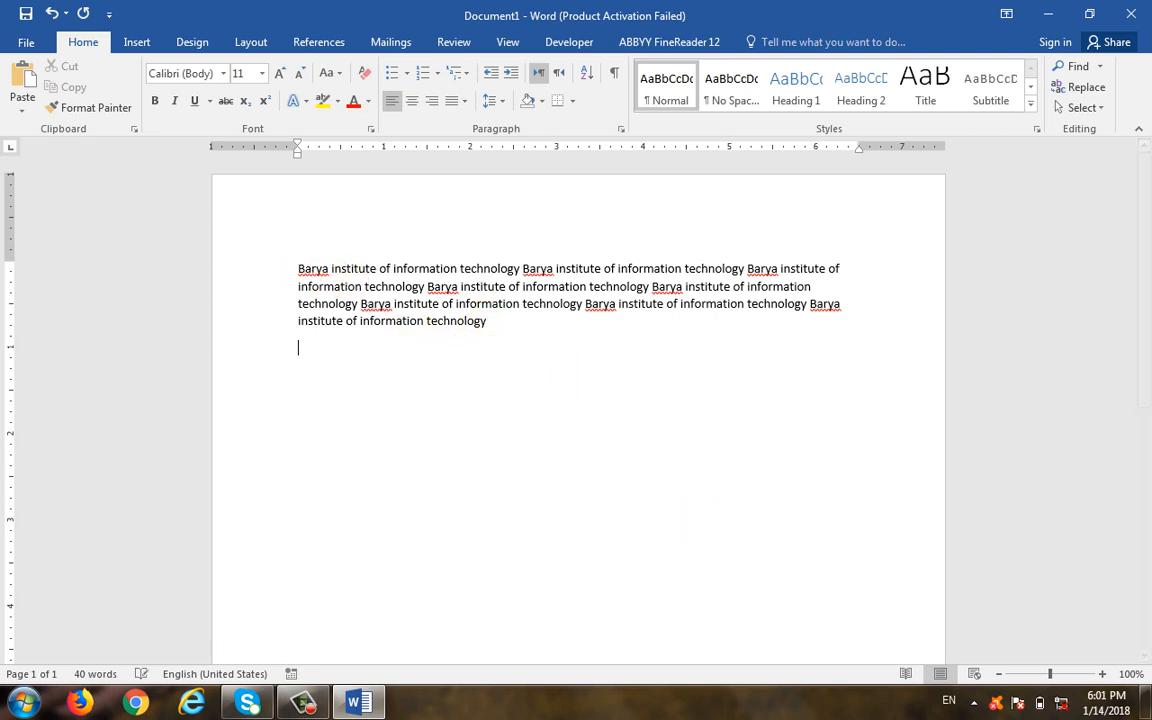
pyautogui.hotkey('ctrl', 'v')
pyautogui.hotkey('ctrl', 'v')
pyautogui.hotkey('ctrl', 'v')
pyautogui.hotkey('ctrl', 'v')
pyautogui.hotkey('ctrl', 'v')
pyautogui.hotkey('ctrl', 'v')
pyautogui.hotkey('ctrl', 'v')
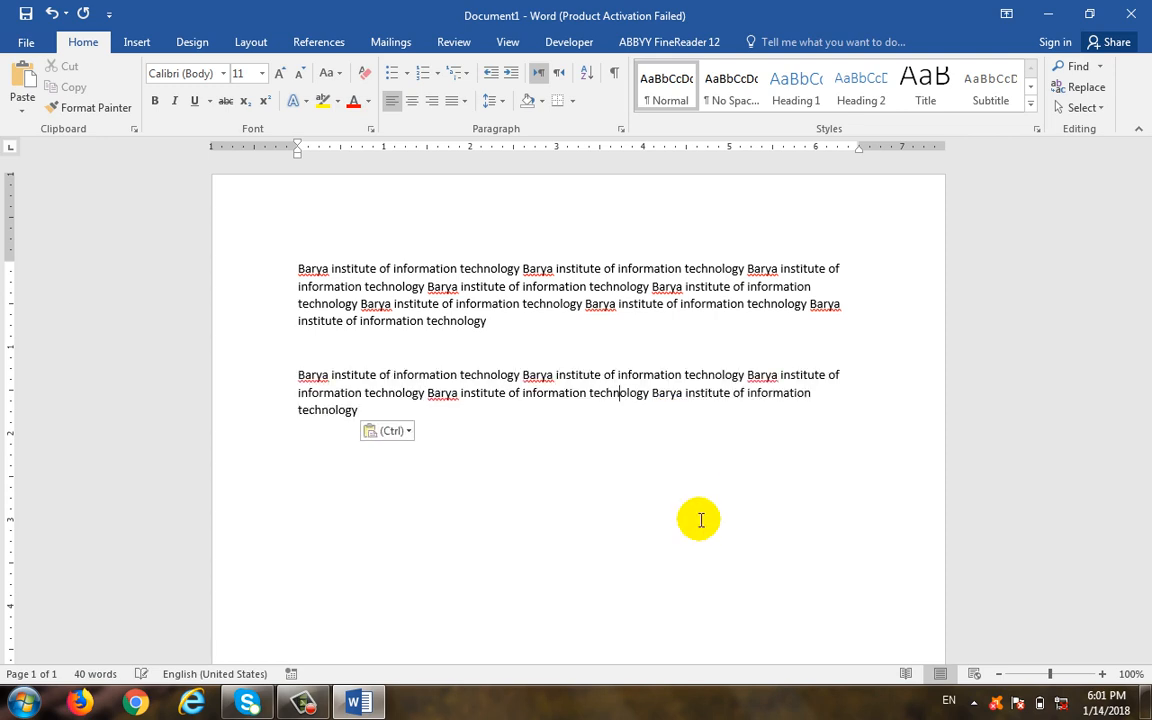
# - Add empty lines below the second paragraph and paste the copied phrase ten times as a third paragraph
pyautogui.press('Return')
pyautogui.press('Return')
pyautogui.press('Return')
pyautogui.hotkey('ctrl', 'v')
pyautogui.hotkey('ctrl', 'v')
pyautogui.hotkey('ctrl', 'v')
pyautogui.hotkey('ctrl', 'v')
pyautogui.hotkey('ctrl', 'v')
pyautogui.hotkey('ctrl', 'v')
pyautogui.hotkey('ctrl', 'v')
pyautogui.hotkey('ctrl', 'v')
pyautogui.hotkey('ctrl', 'v')
pyautogui.hotkey('ctrl', 'v')
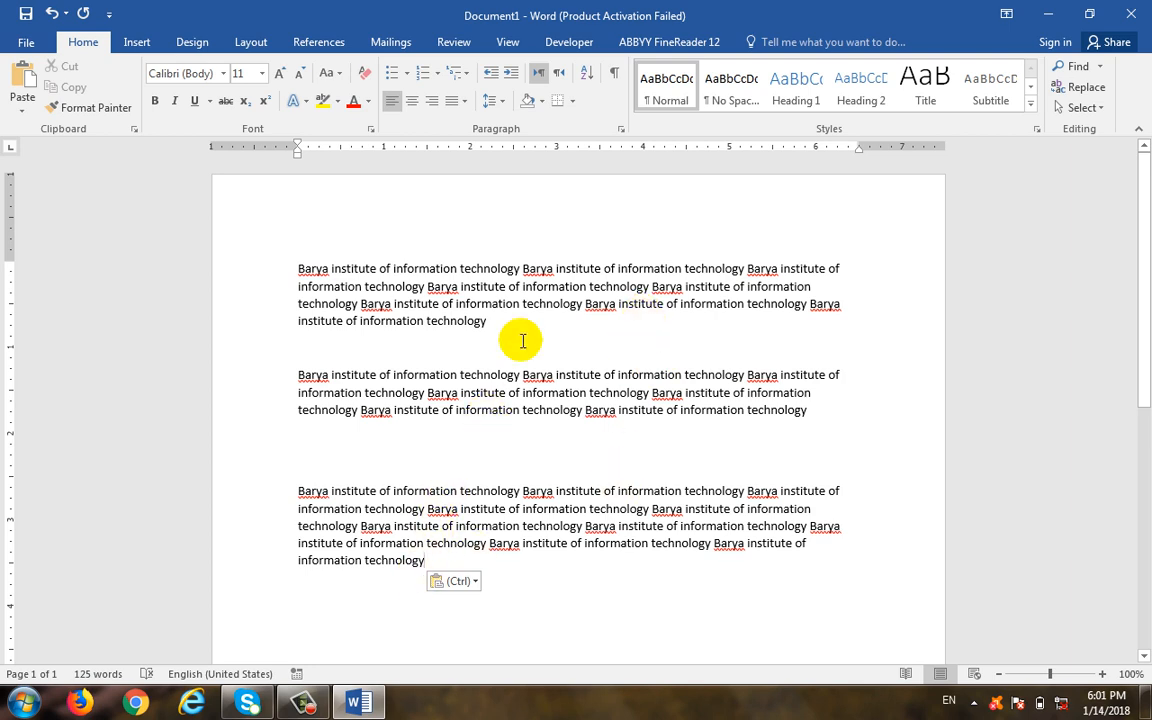
# - Try centre and right alignment on the second paragraph and return it to left alignment
pyautogui.moveTo(784, 427); pyautogui.dragTo(435, 425)
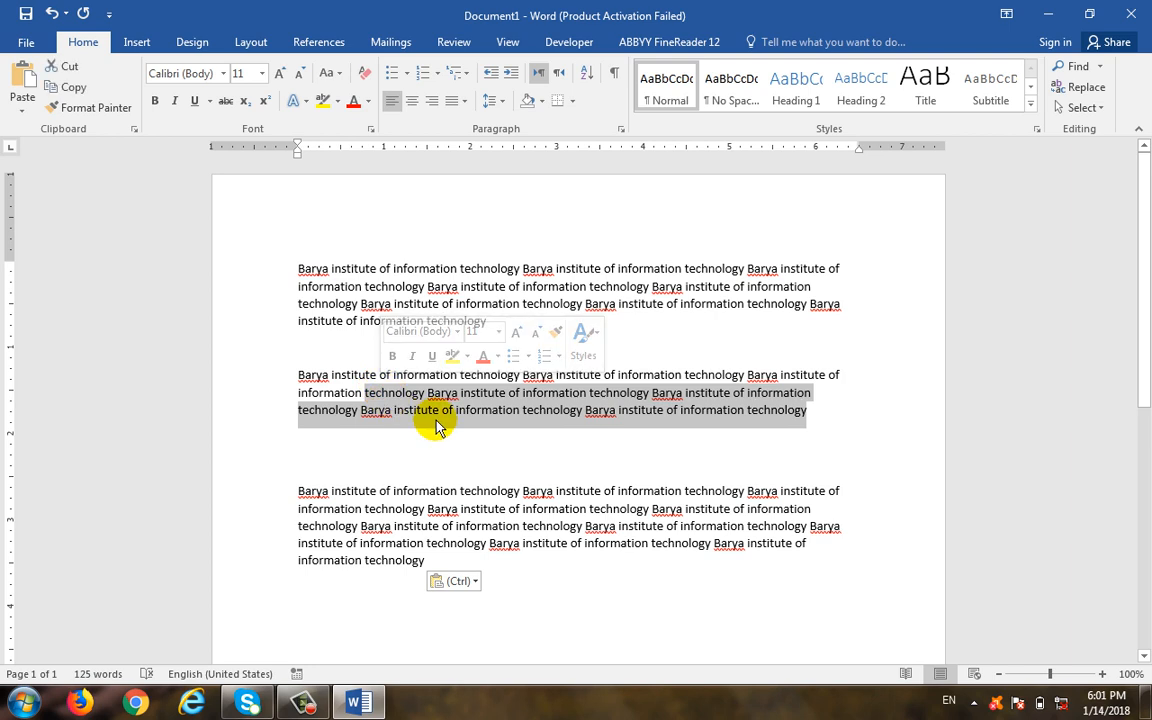
pyautogui.click(553, 376)
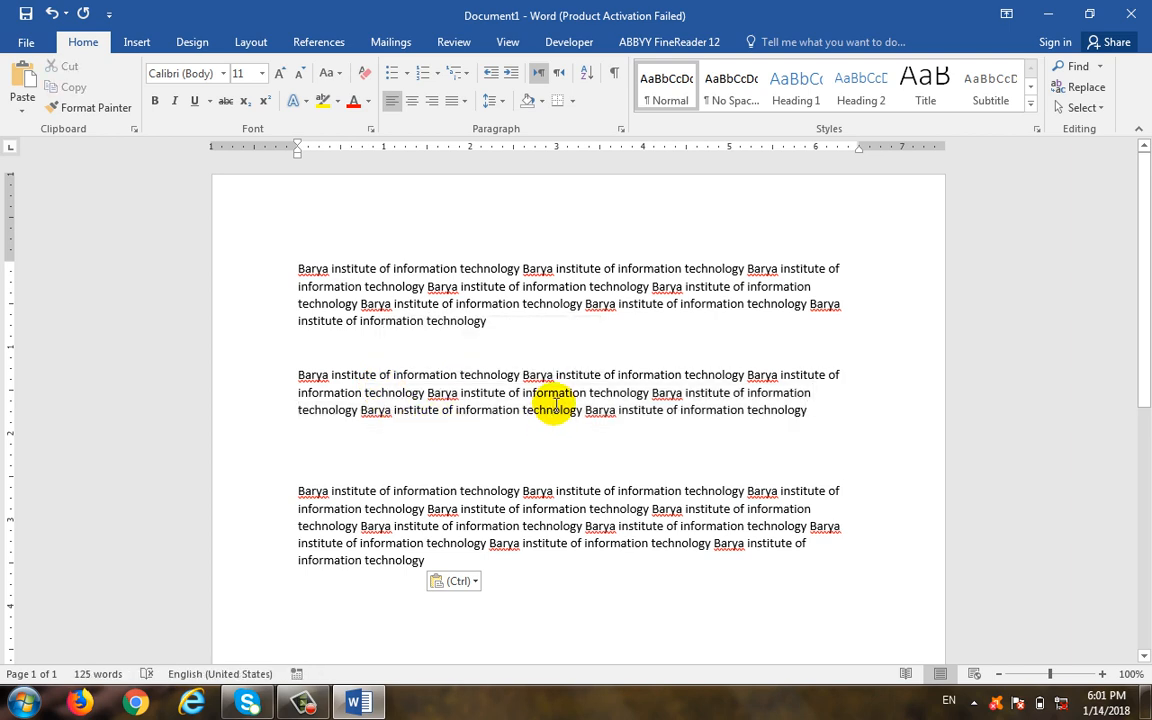
pyautogui.click(556, 403)
pyautogui.click(412, 103)
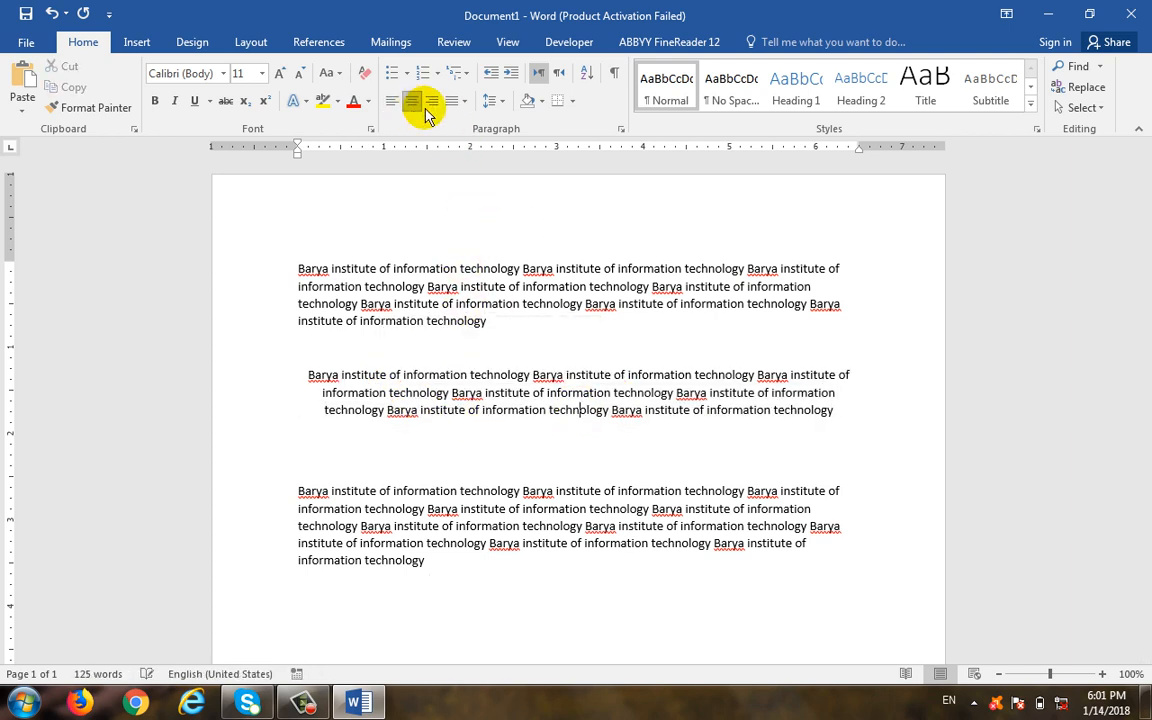
pyautogui.click(432, 103)
pyautogui.click(392, 104)
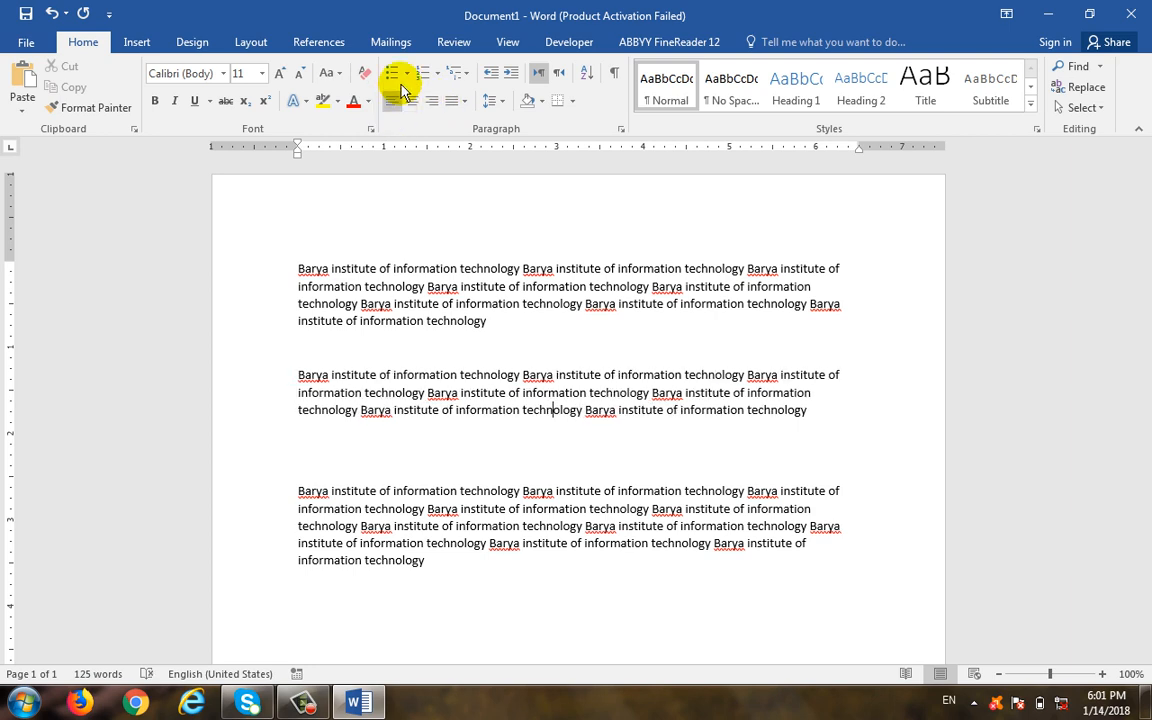
# - Toggle the second paragraph's bullet on and off, and increase its indent by two levels and decrease it again
pyautogui.click(390, 75)
pyautogui.click(390, 75)
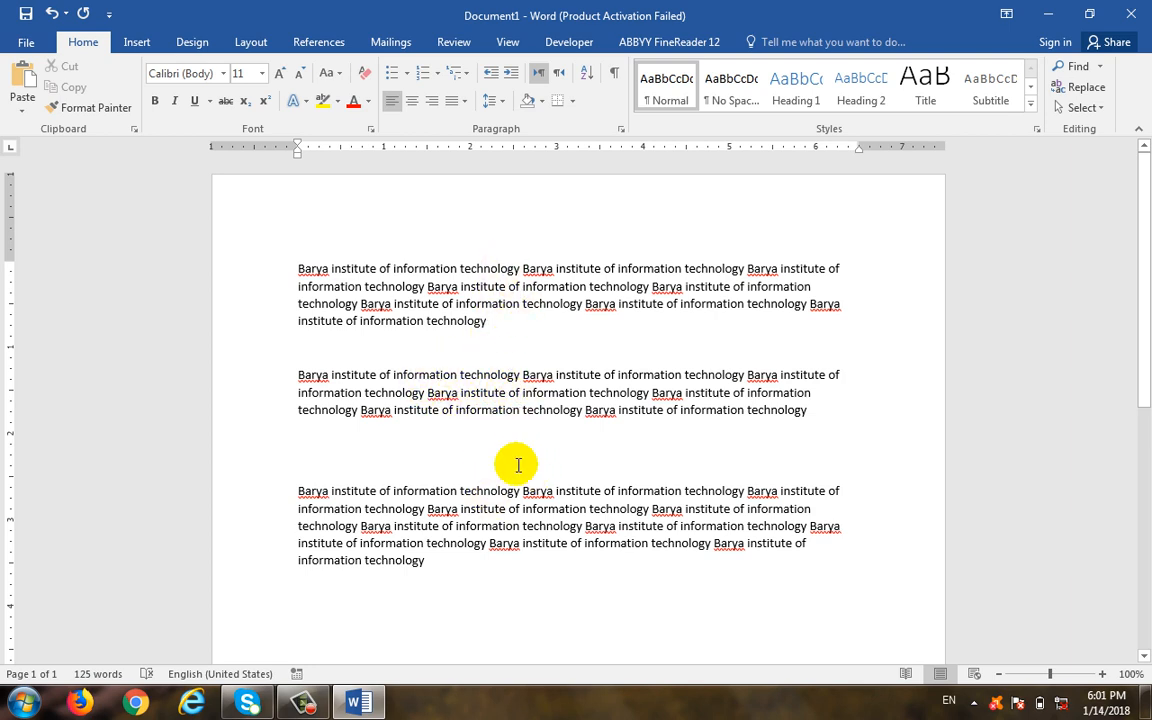
pyautogui.click(510, 77)
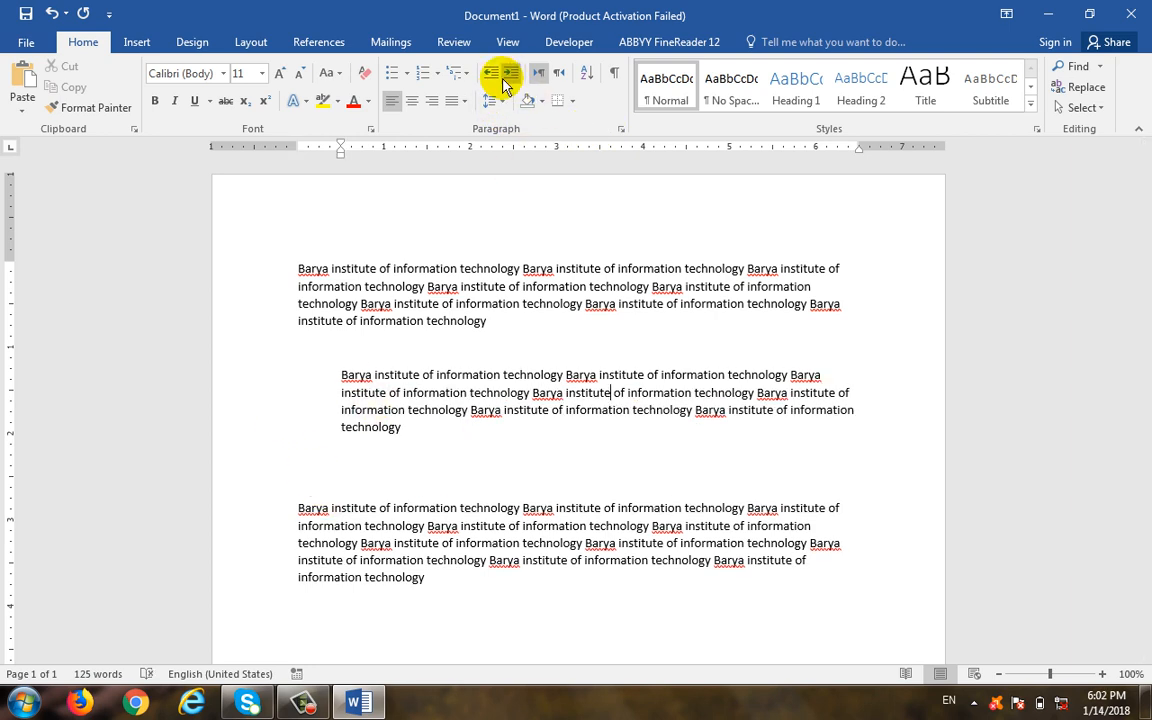
pyautogui.click(508, 76)
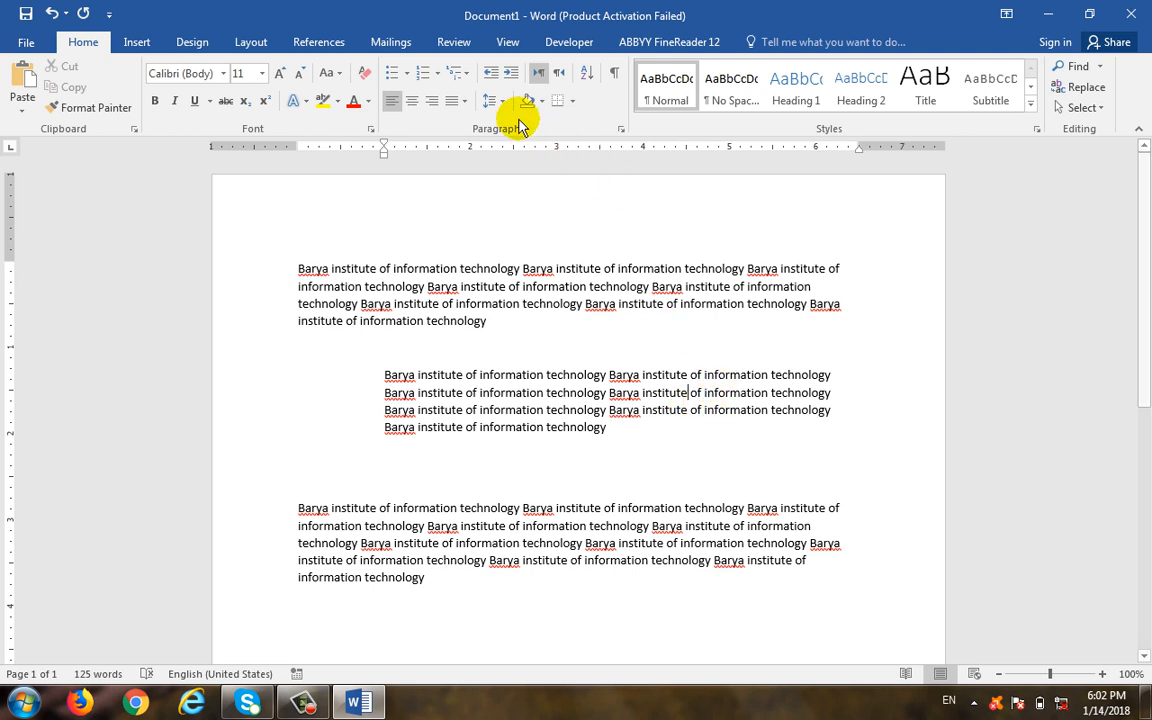
pyautogui.click(491, 74)
pyautogui.click(491, 74)
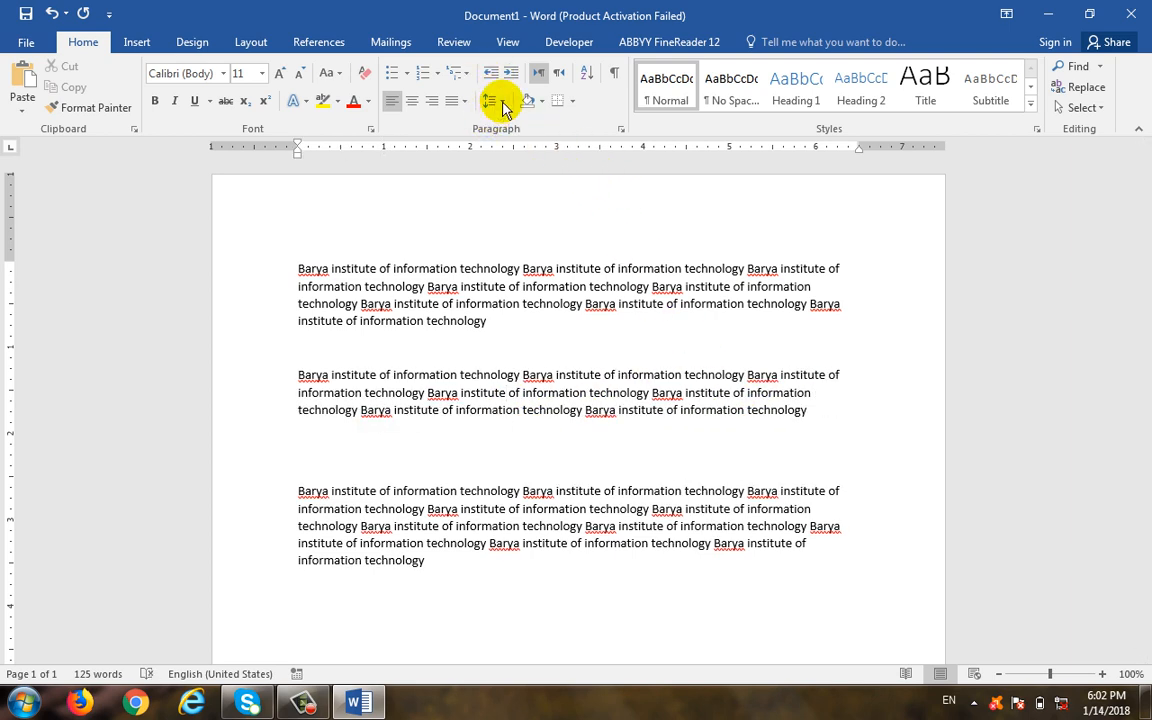
# - Try the Multiple and Exactly line spacing settings for the second paragraph in the line spacing options and discard the changes
pyautogui.click(499, 102)
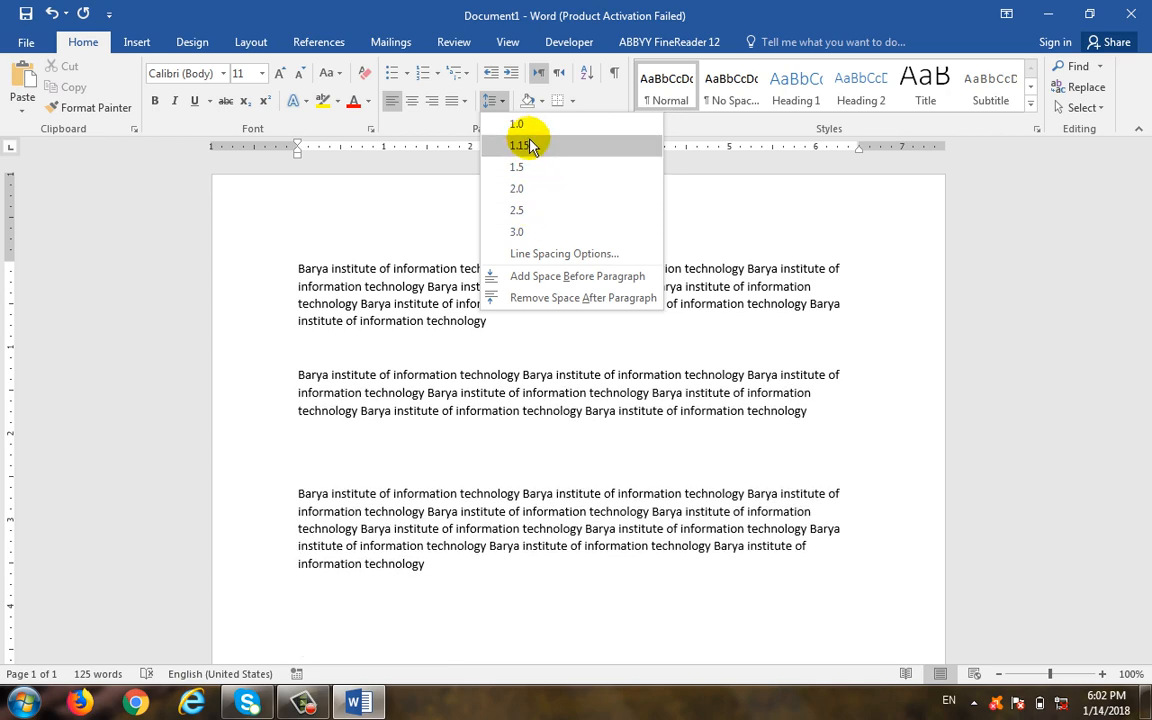
pyautogui.click(550, 258)
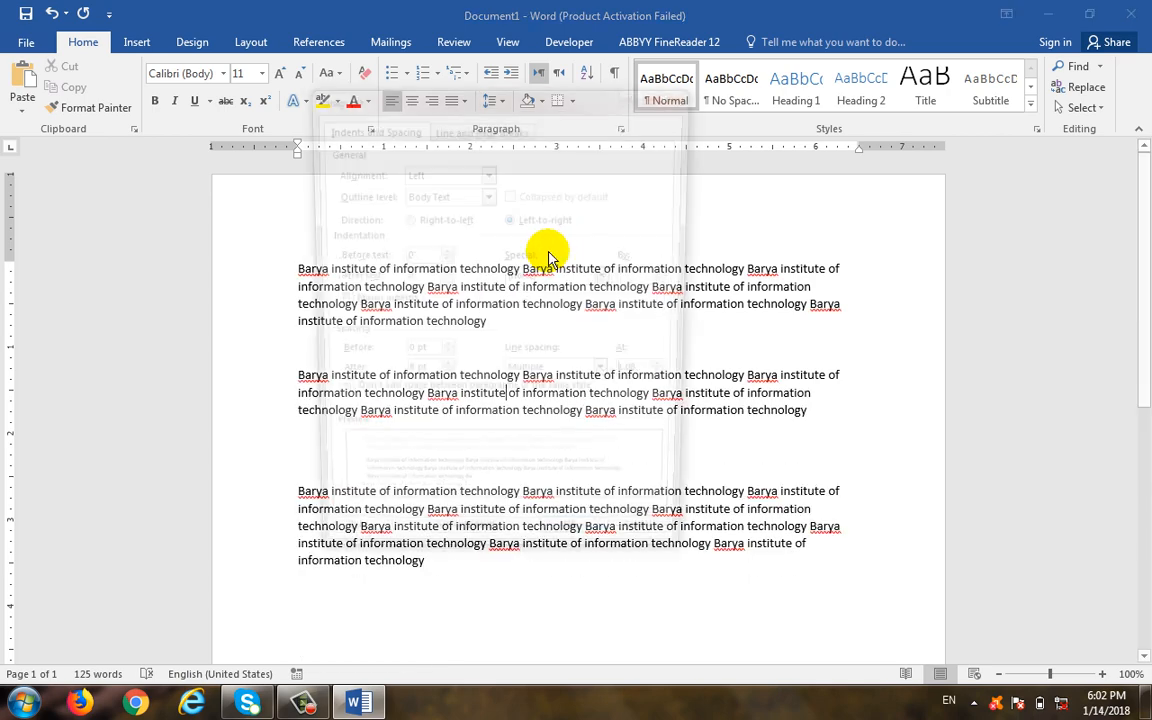
pyautogui.moveTo(610, 97); pyautogui.dragTo(863, 38)
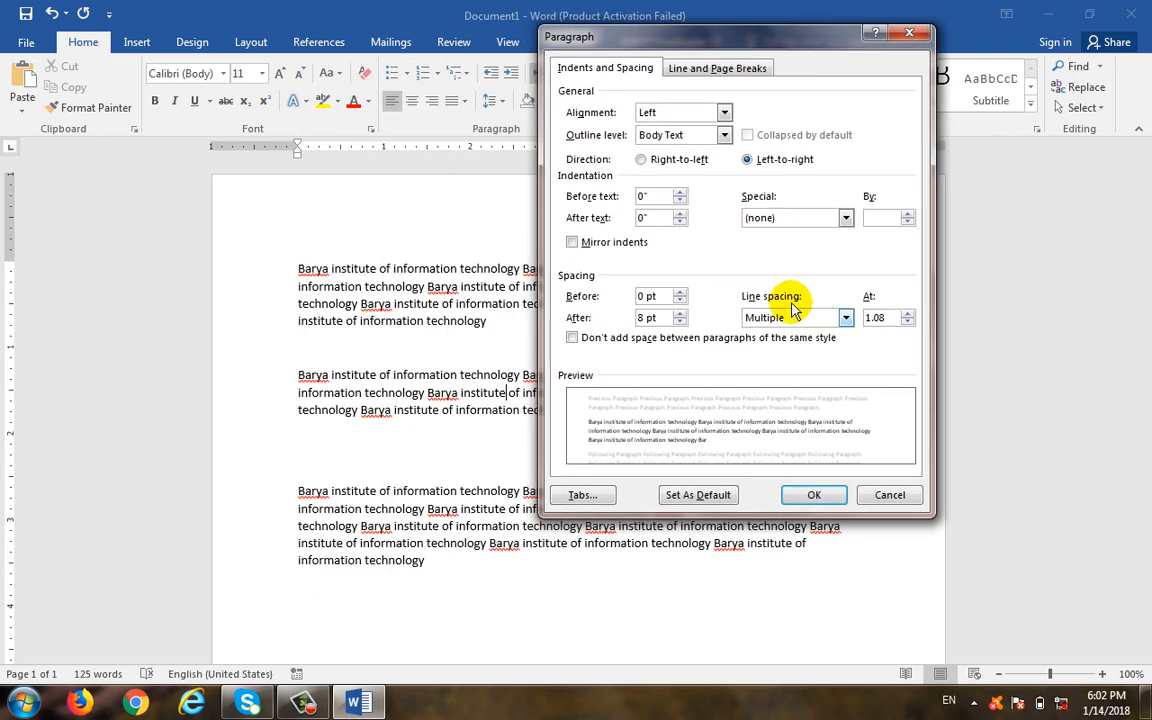
pyautogui.click(797, 318)
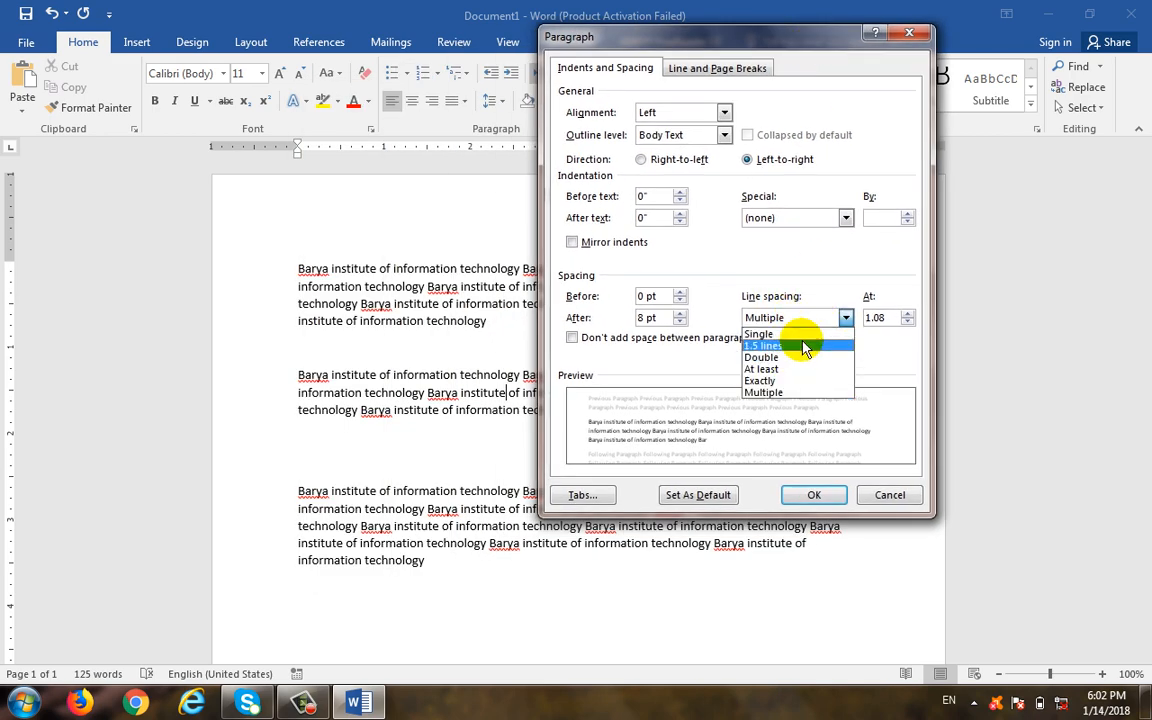
pyautogui.click(784, 396)
pyautogui.click(815, 321)
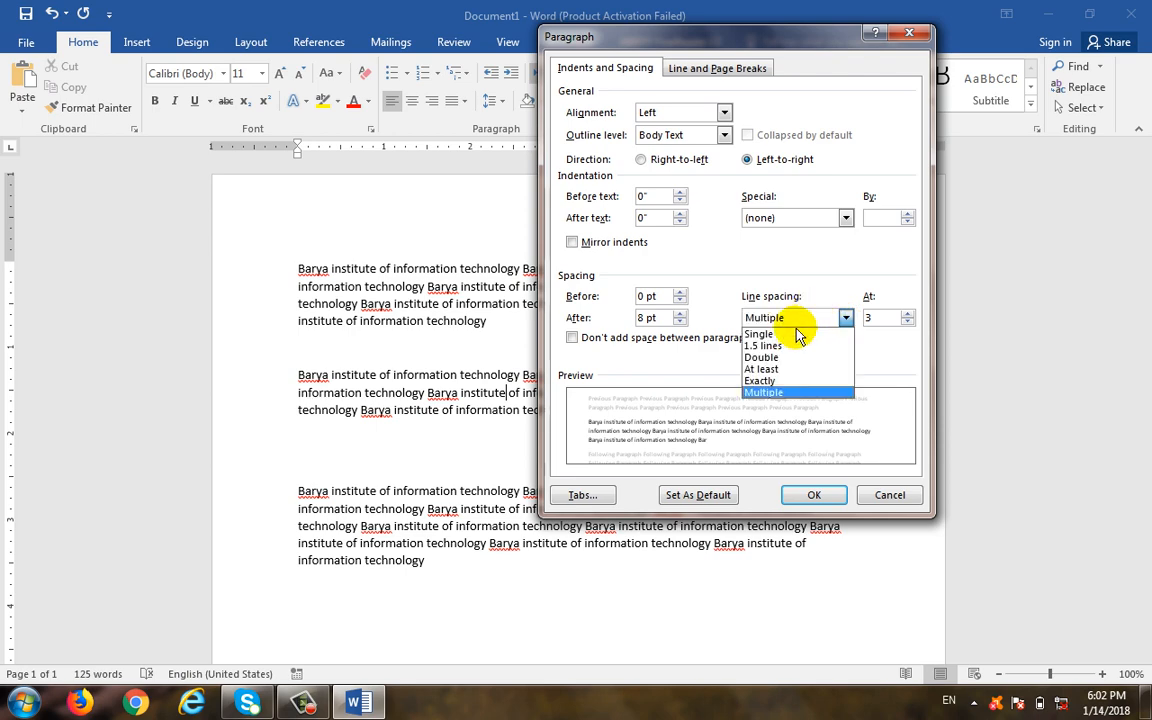
pyautogui.click(790, 381)
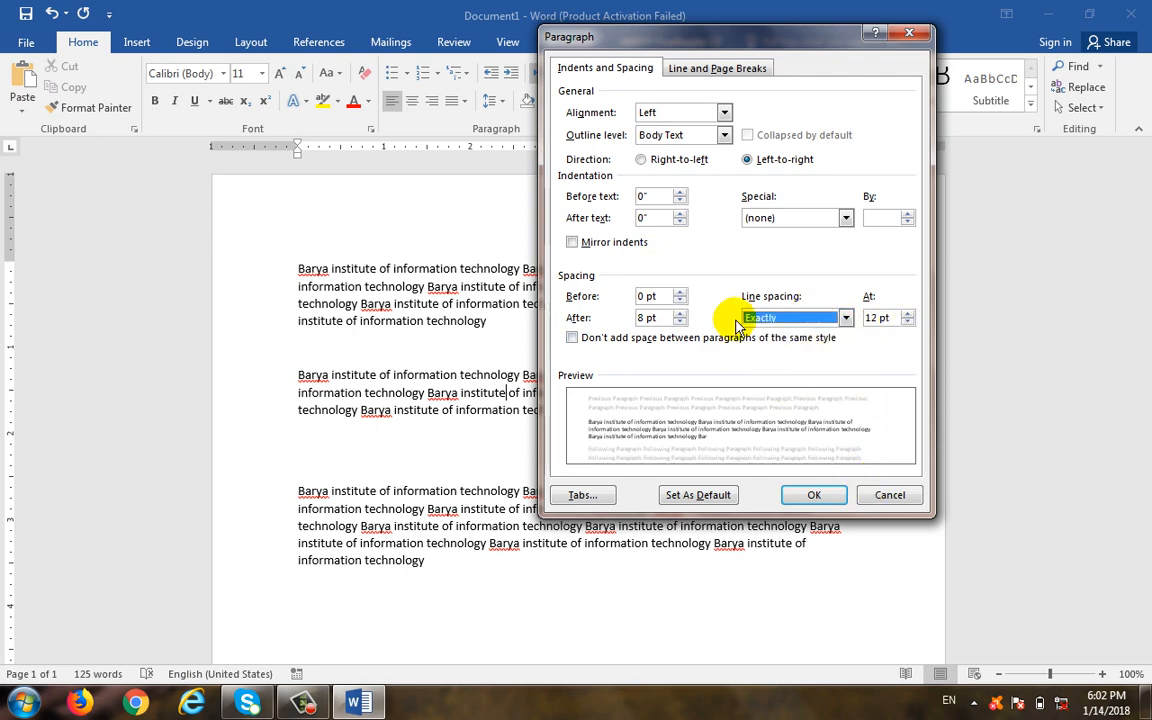
pyautogui.click(885, 497)
pyautogui.click(494, 101)
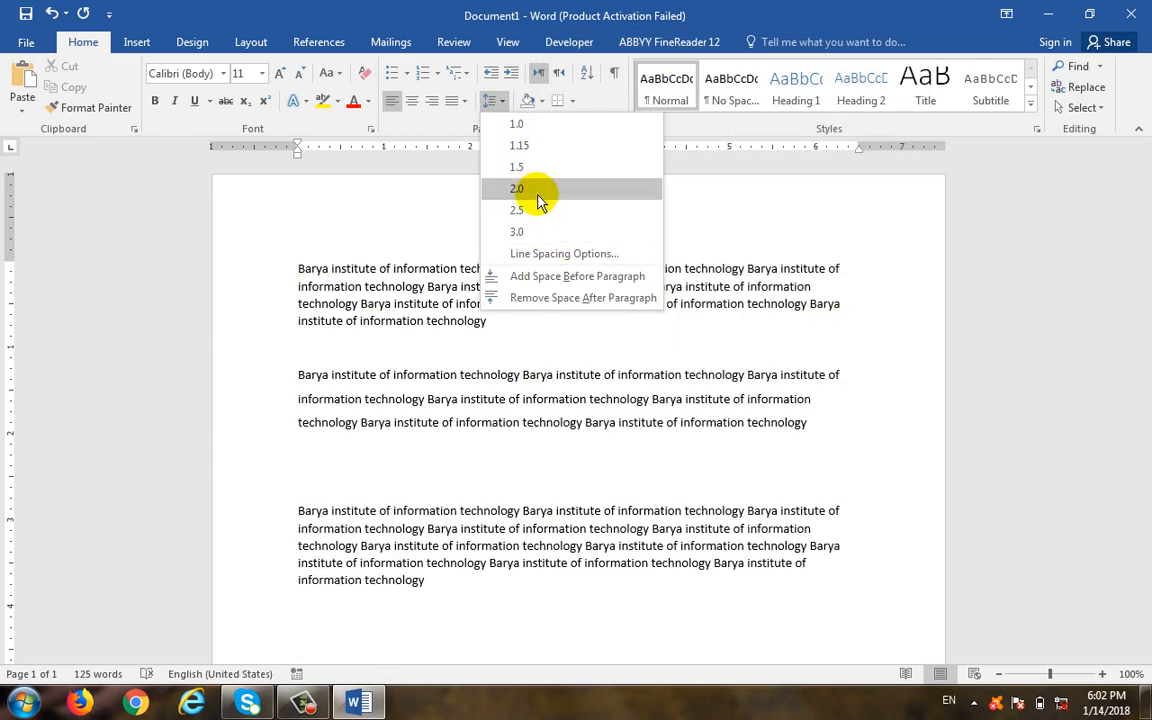
pyautogui.click(538, 254)
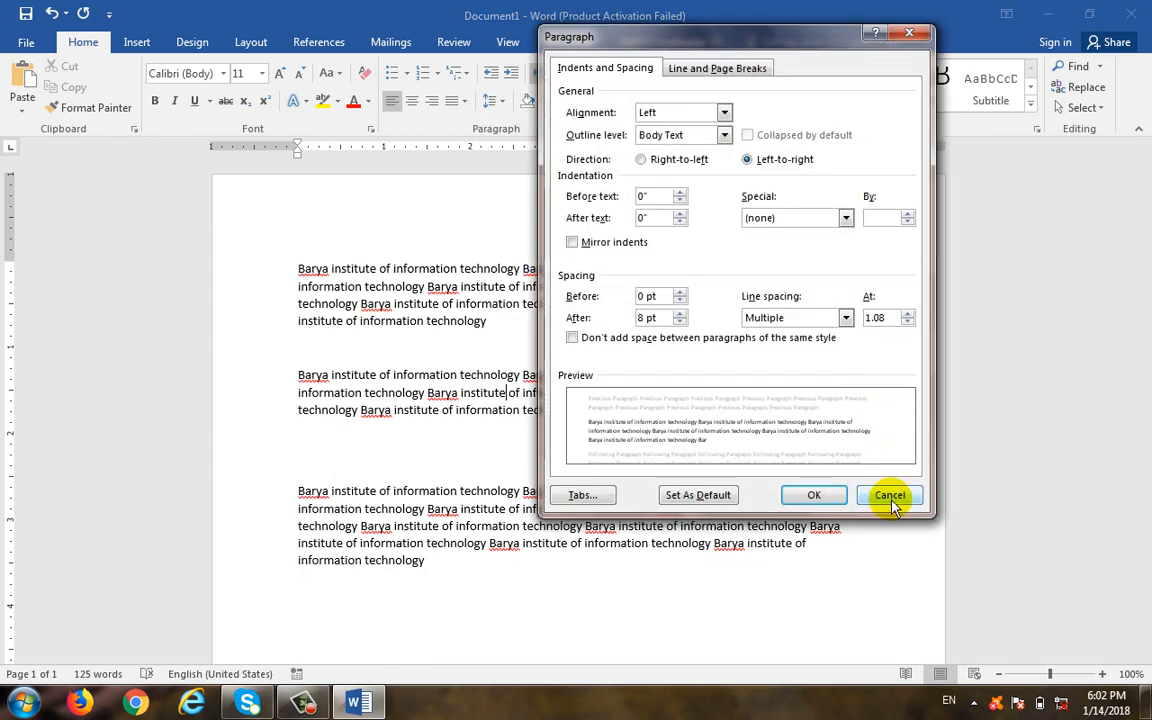
pyautogui.click(891, 497)
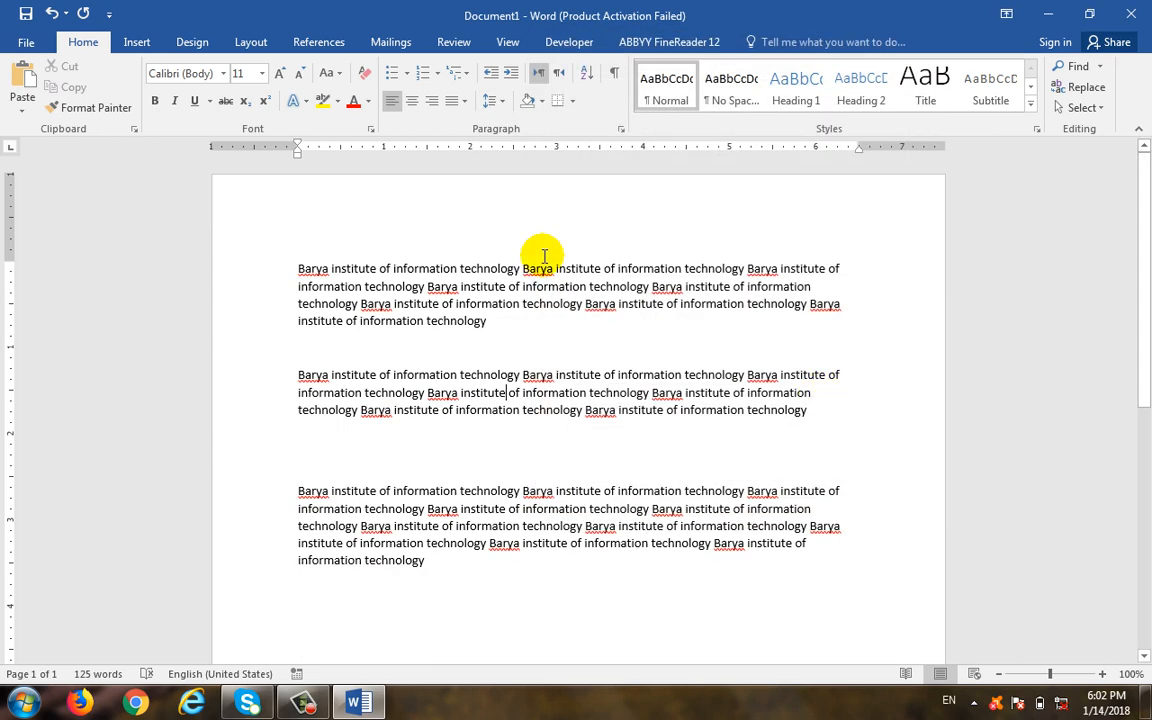
# - Add space before the second paragraph and delete the empty lines separating the three paragraphs
pyautogui.click(494, 102)
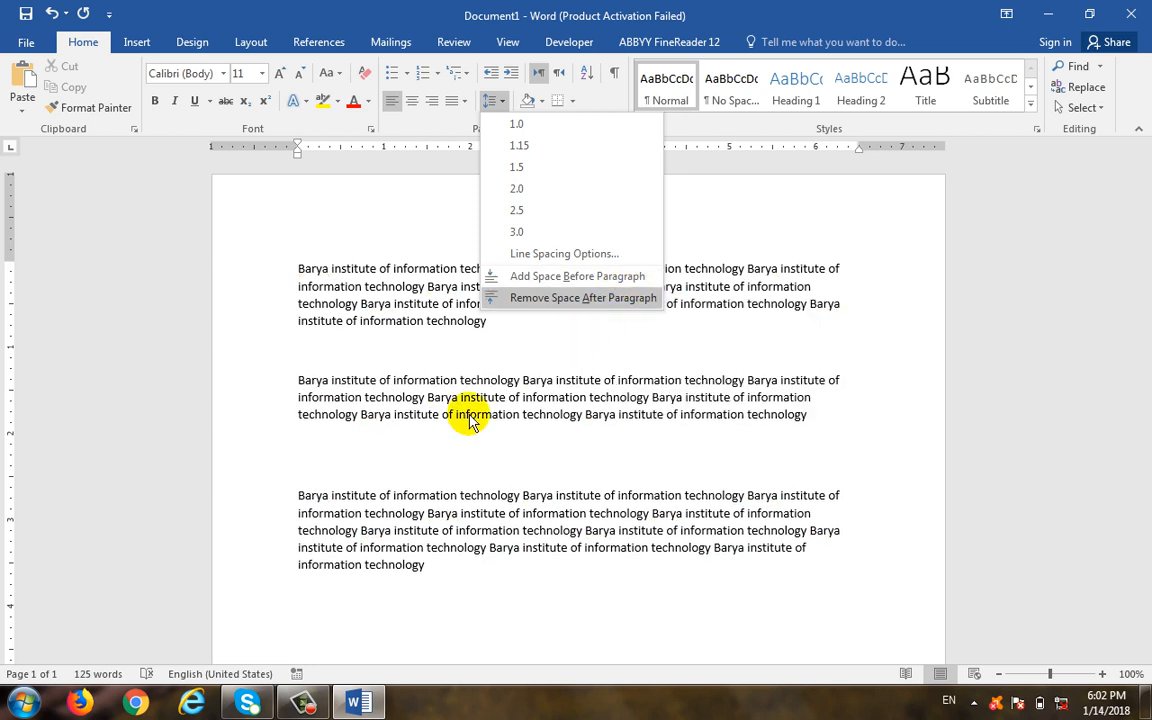
pyautogui.click(533, 276)
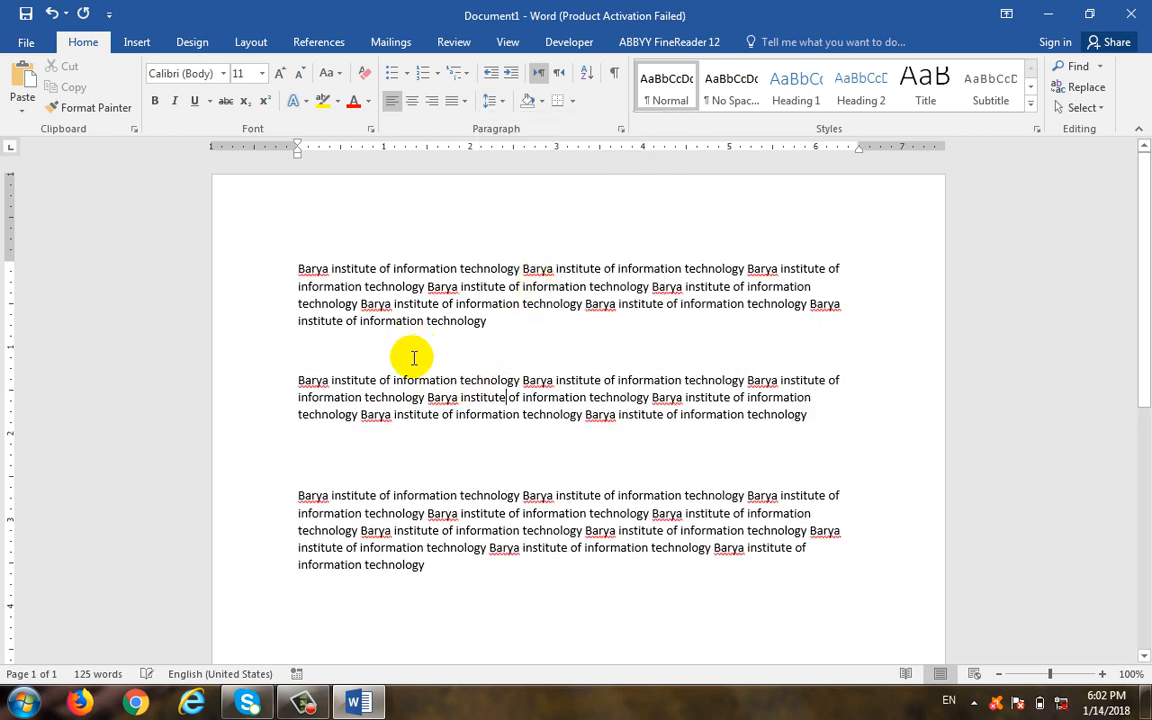
pyautogui.click(435, 440)
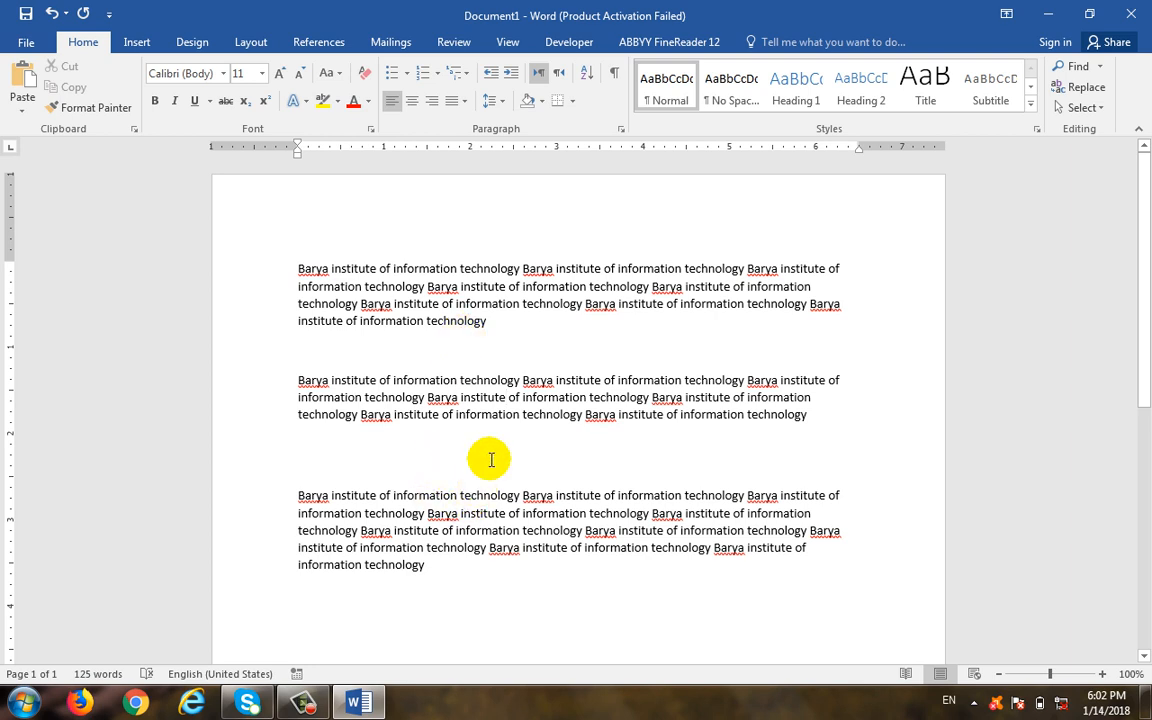
pyautogui.press('Delete')
pyautogui.press('Delete')
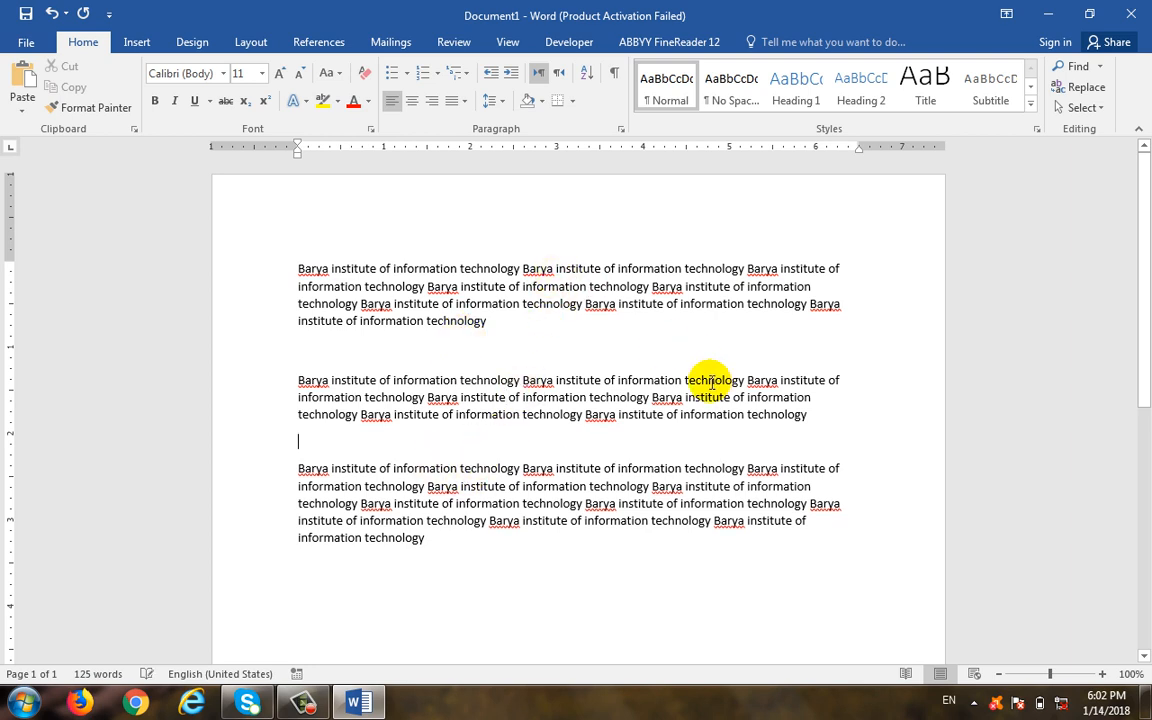
pyautogui.click(557, 341)
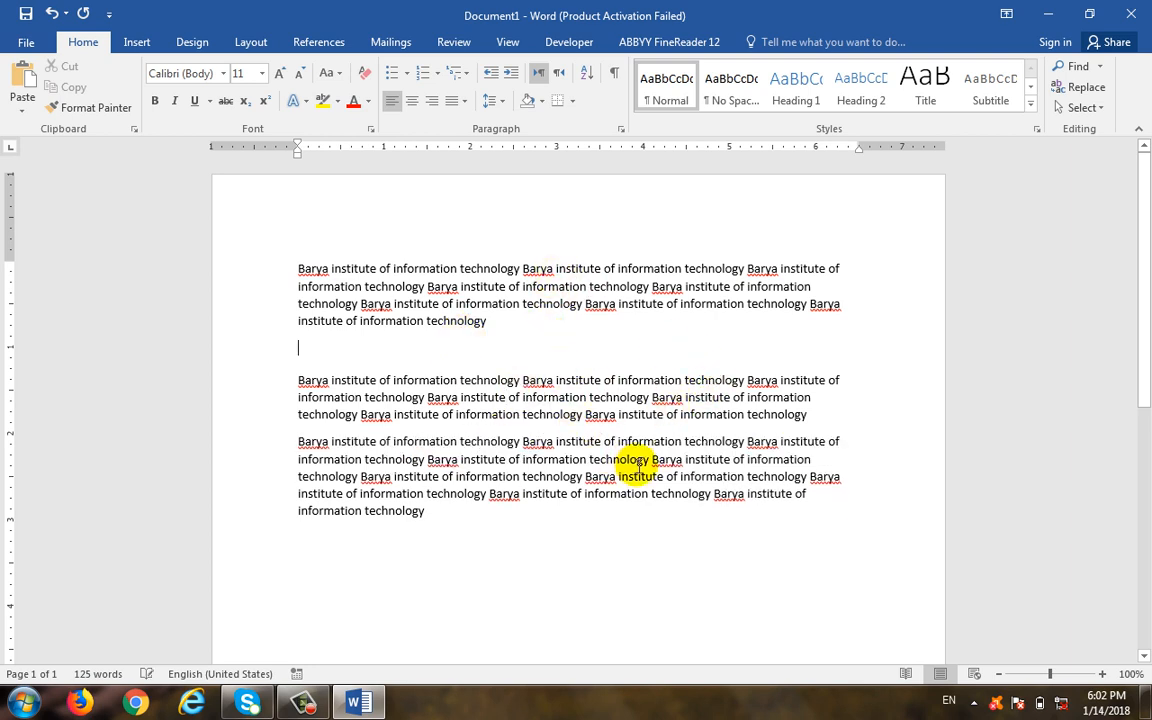
pyautogui.press('Delete')
# - Compare the line and paragraph spacing choices offered for the first and second paragraphs without applying any
pyautogui.click(517, 353)
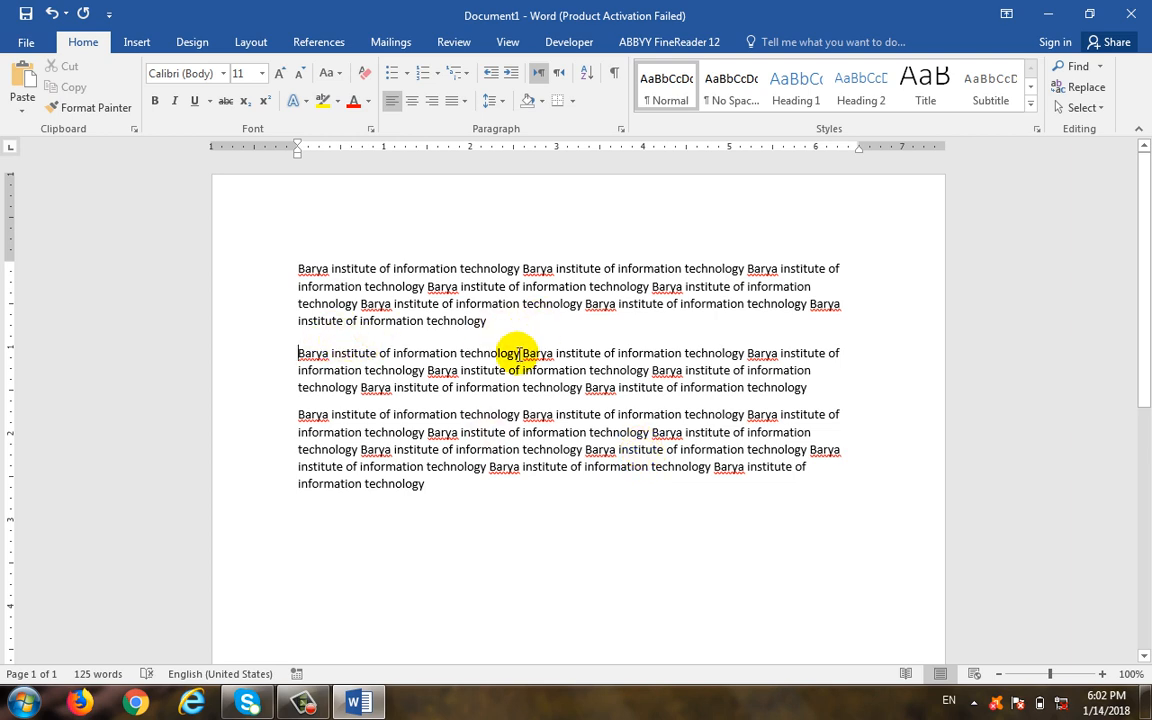
pyautogui.click(497, 101)
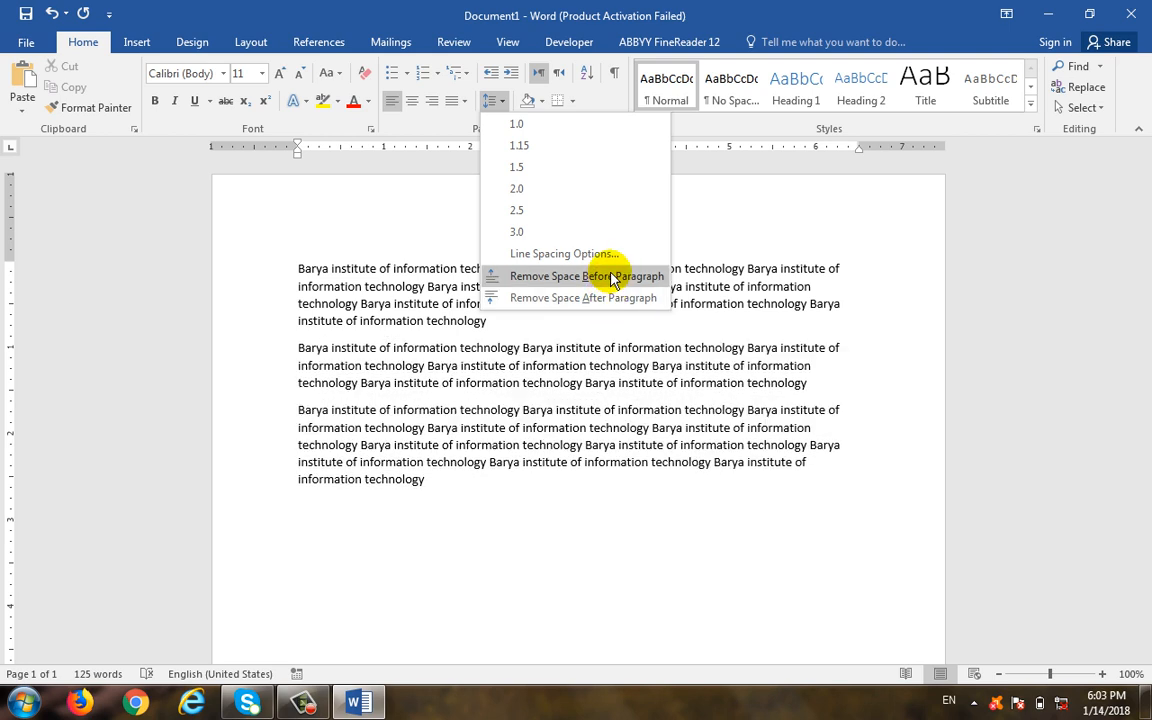
pyautogui.click(468, 301)
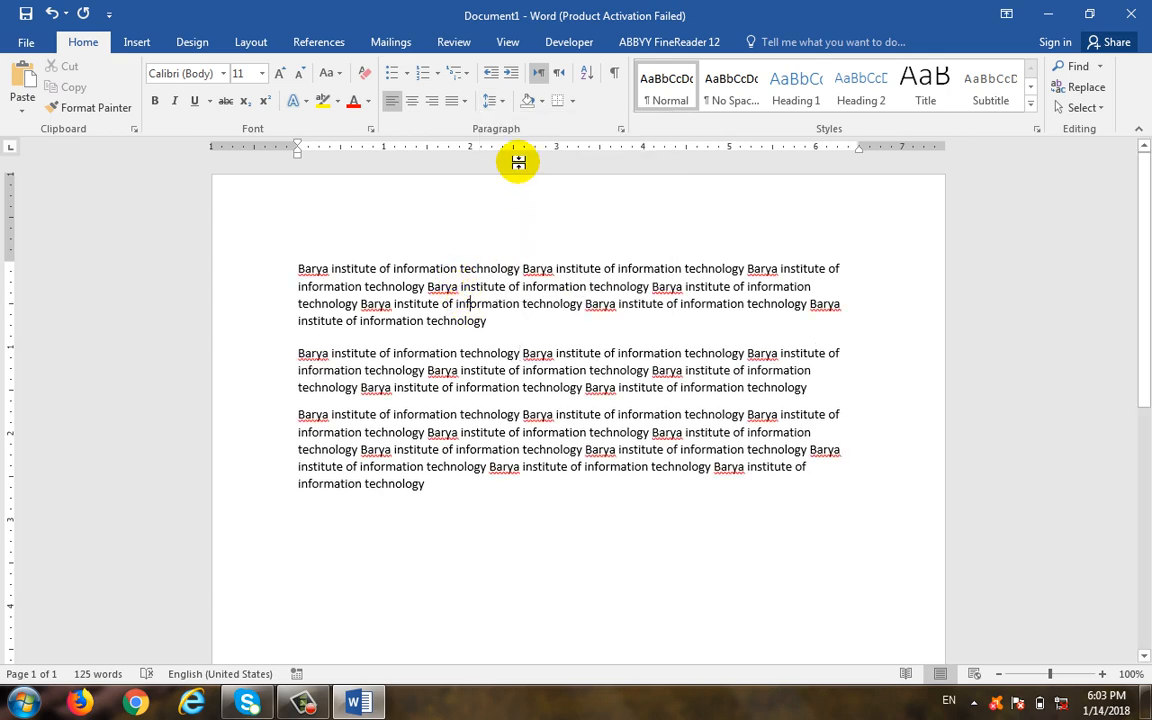
pyautogui.click(503, 104)
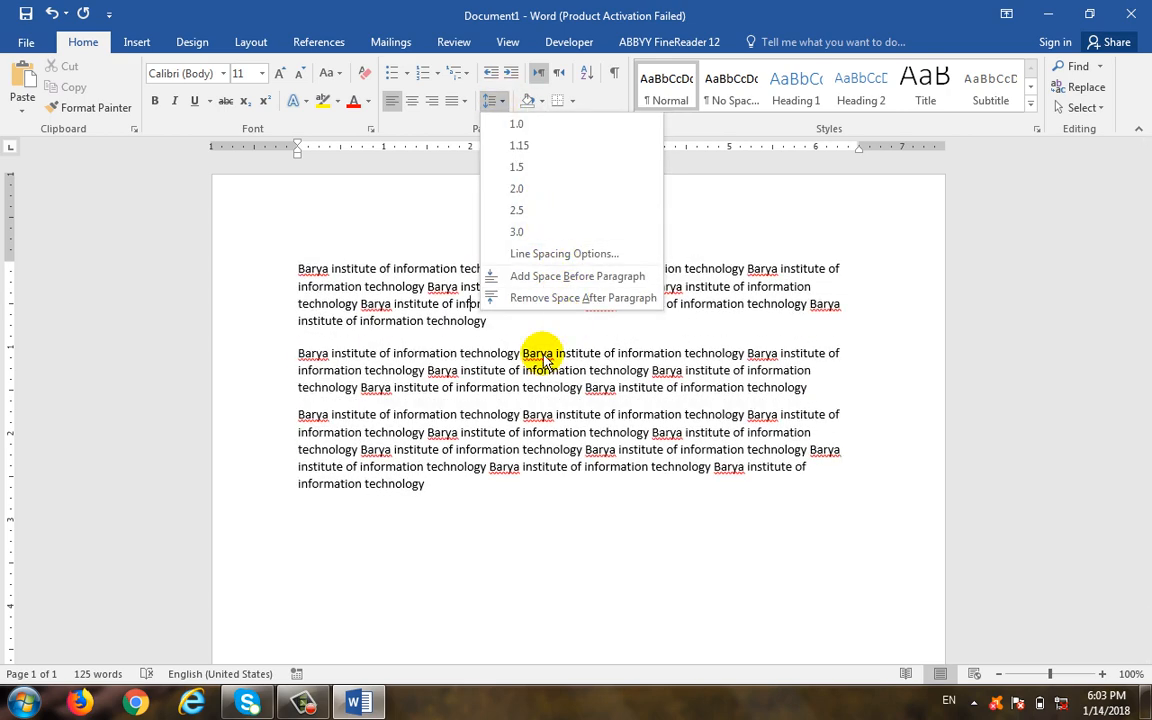
pyautogui.click(520, 400)
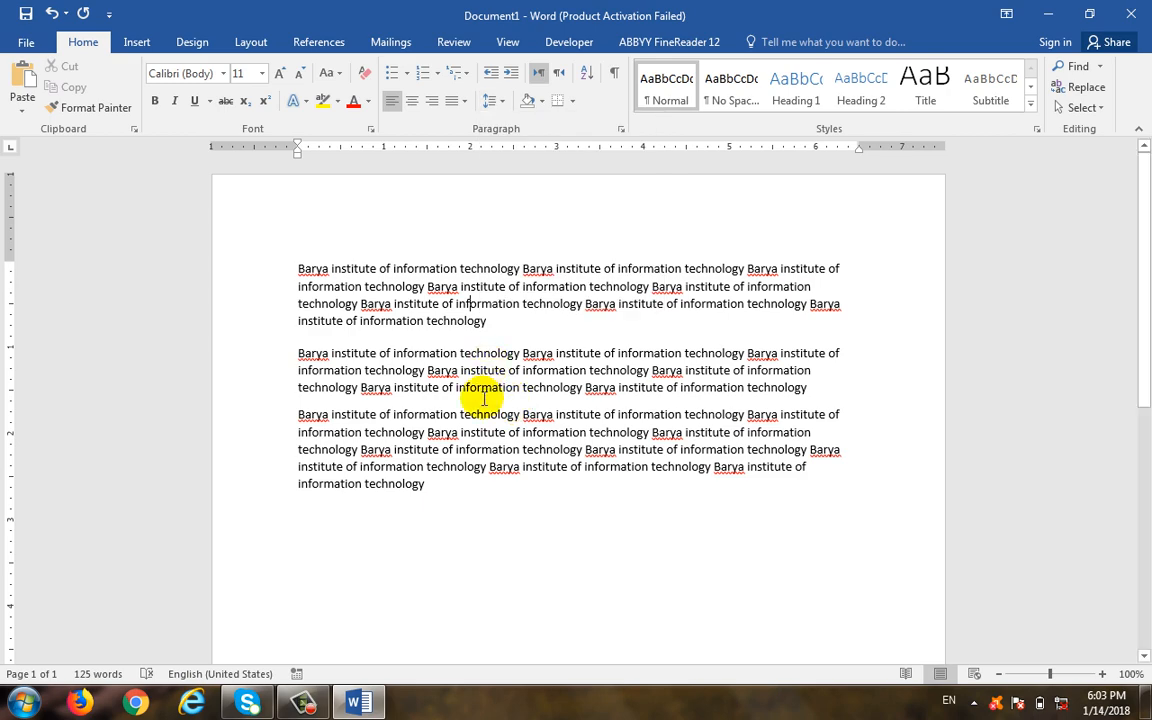
pyautogui.click(501, 112)
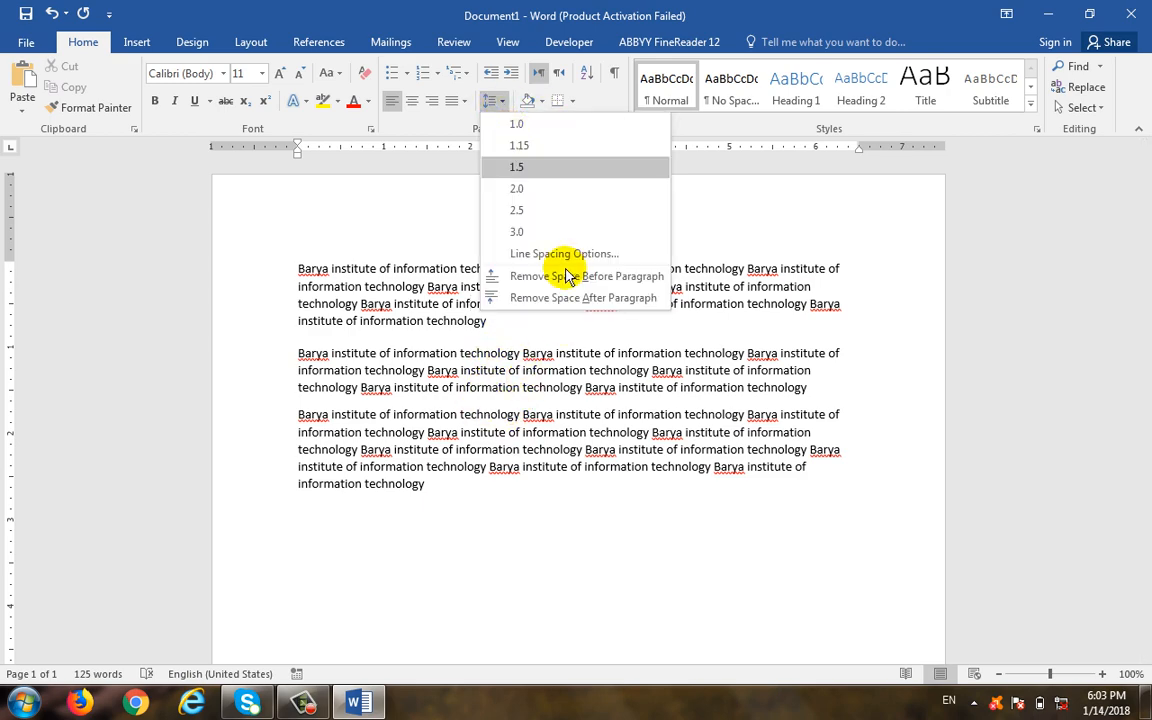
pyautogui.click(625, 411)
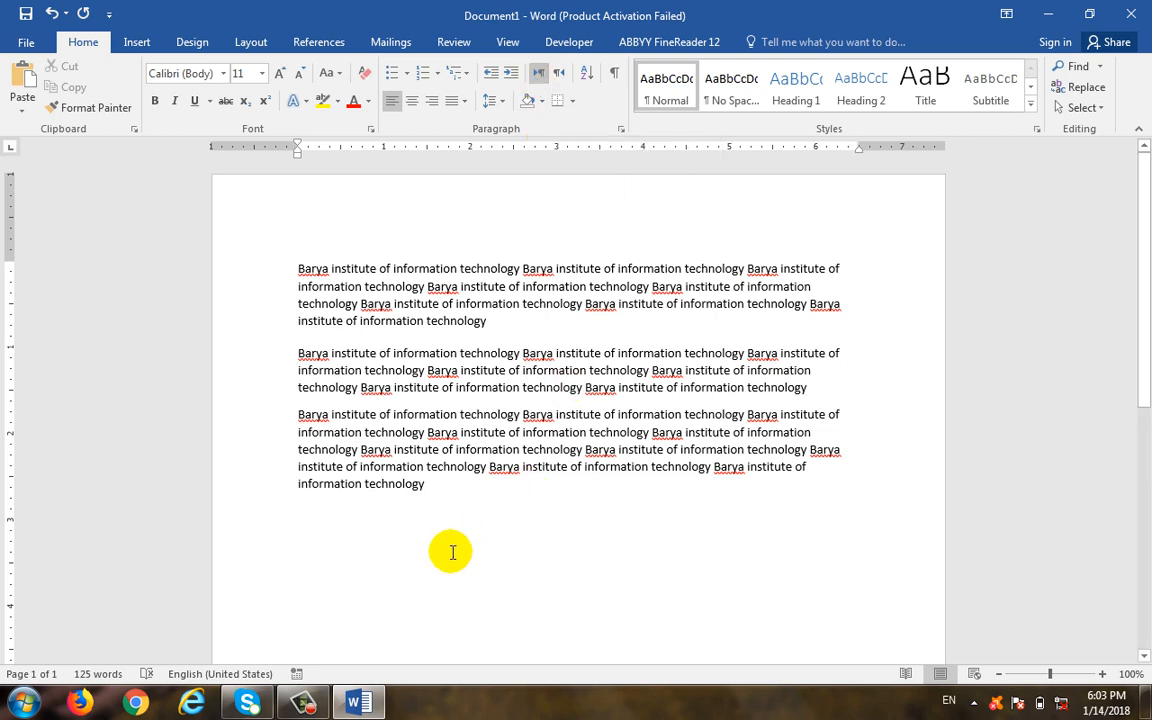
# - Add the word "Barya" on its own line below the third paragraph, view the available keyboard languages and start another line
pyautogui.write('b')
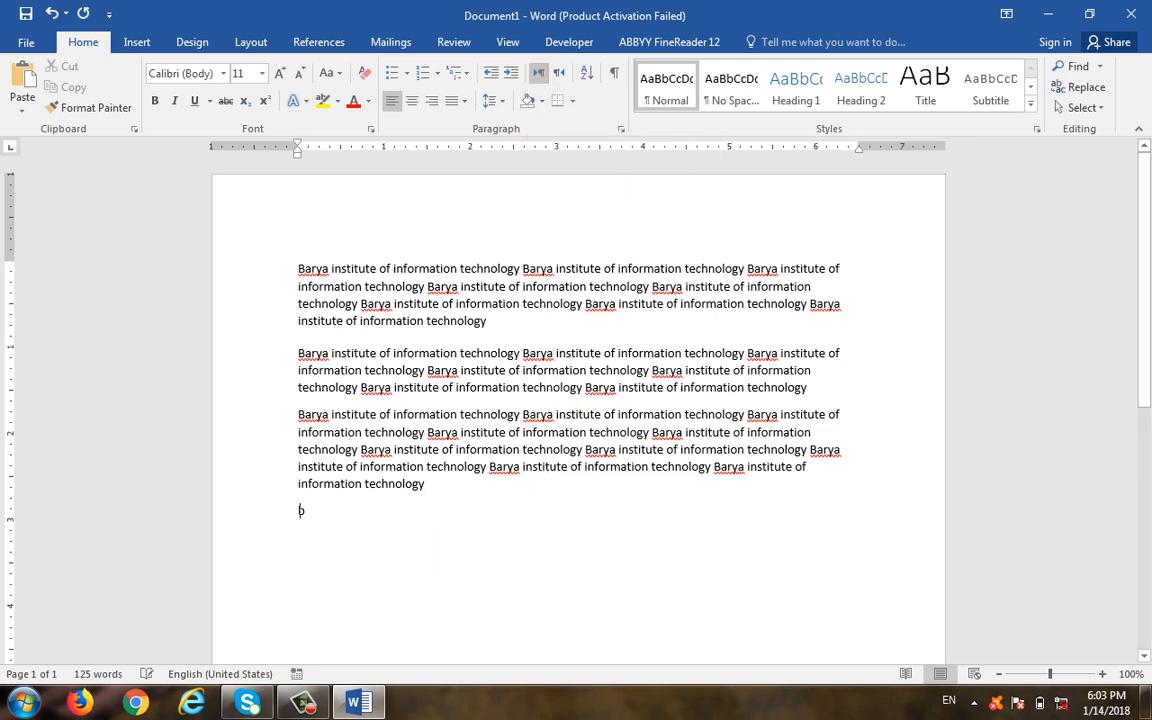
pyautogui.write('arya')
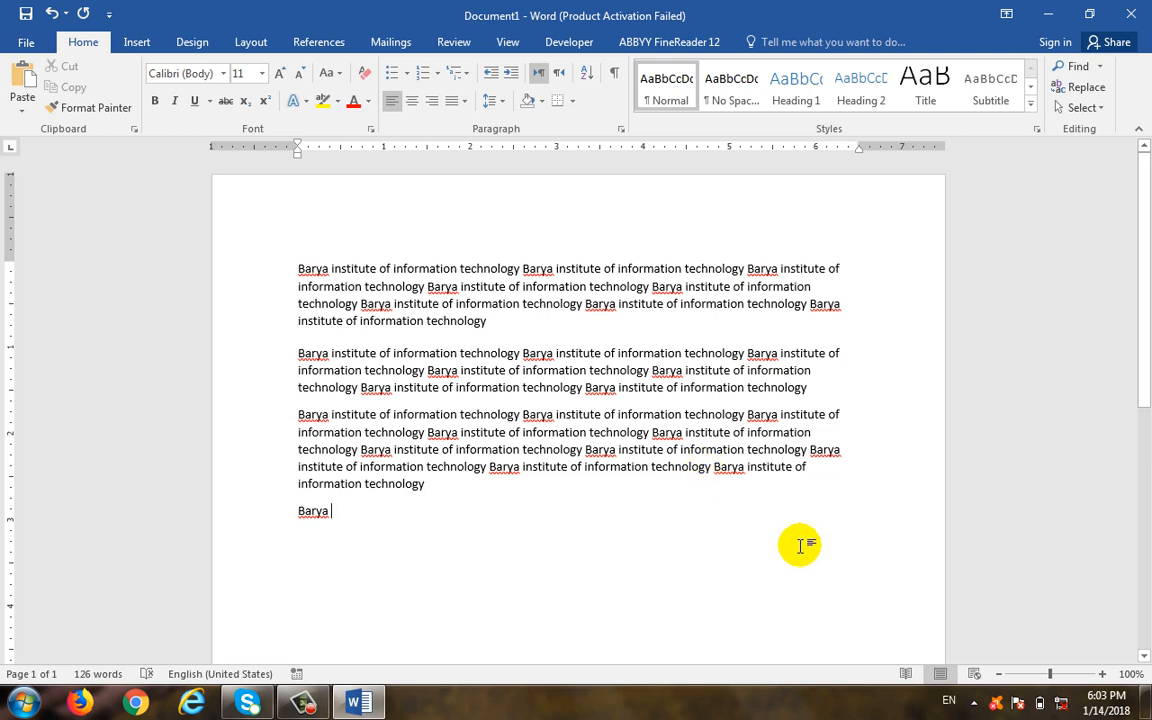
pyautogui.click(949, 700)
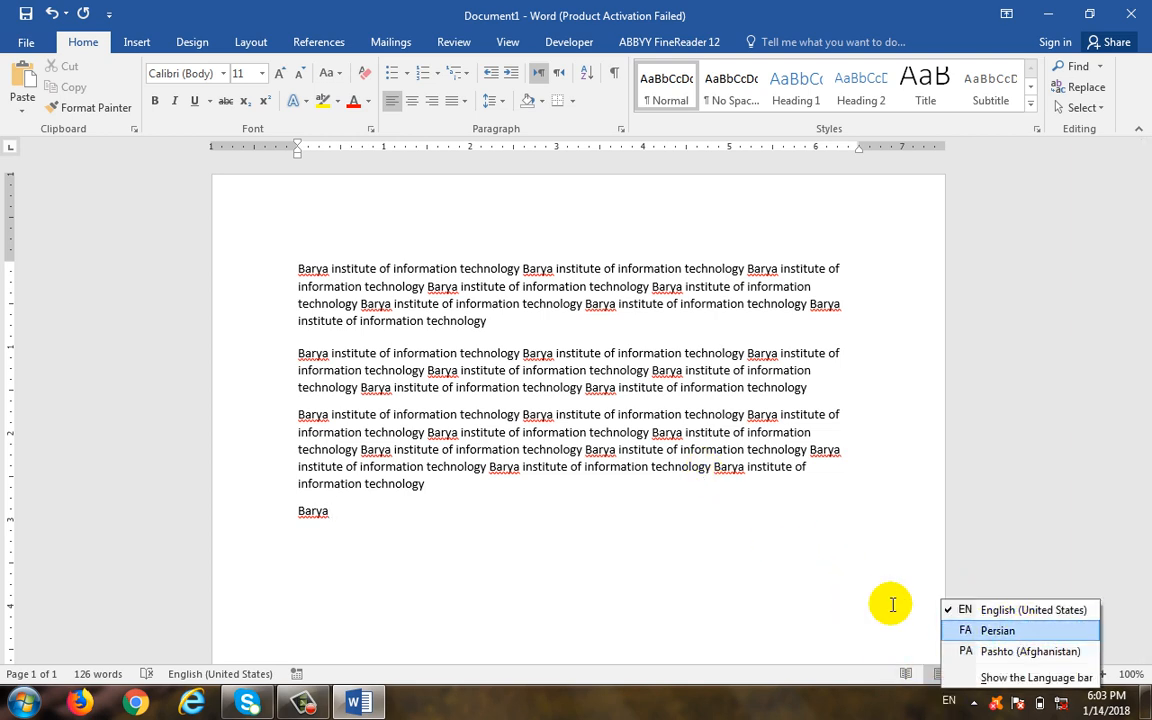
pyautogui.click(729, 527)
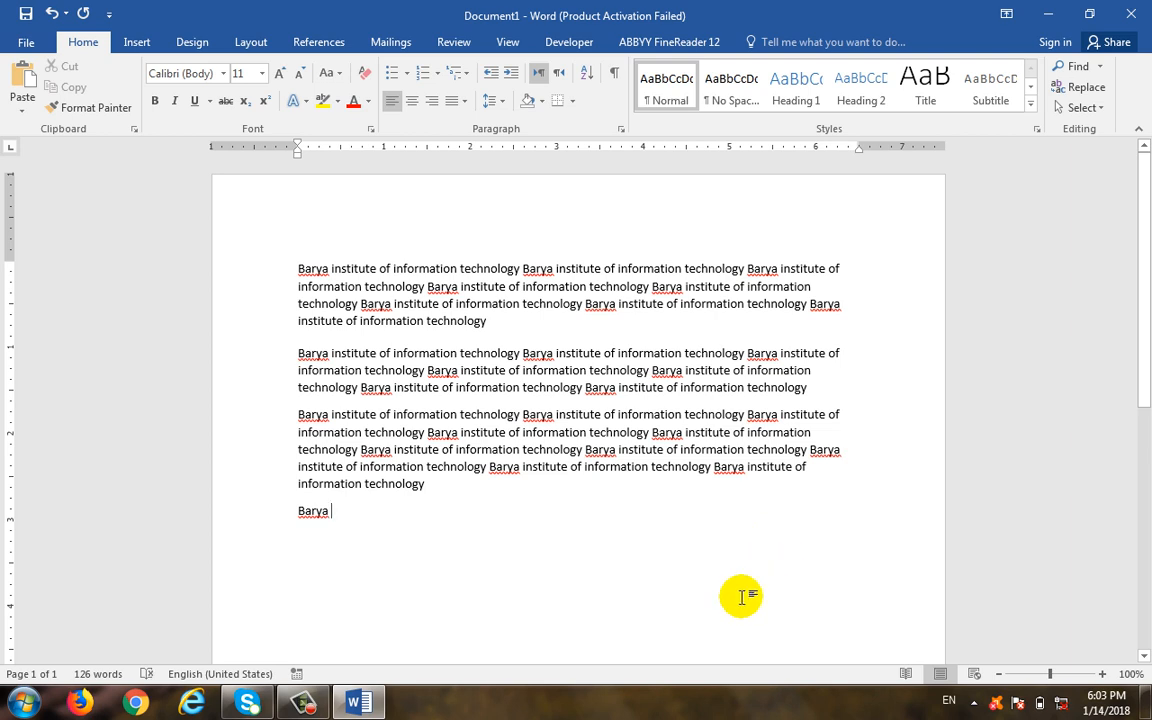
pyautogui.press('Return')
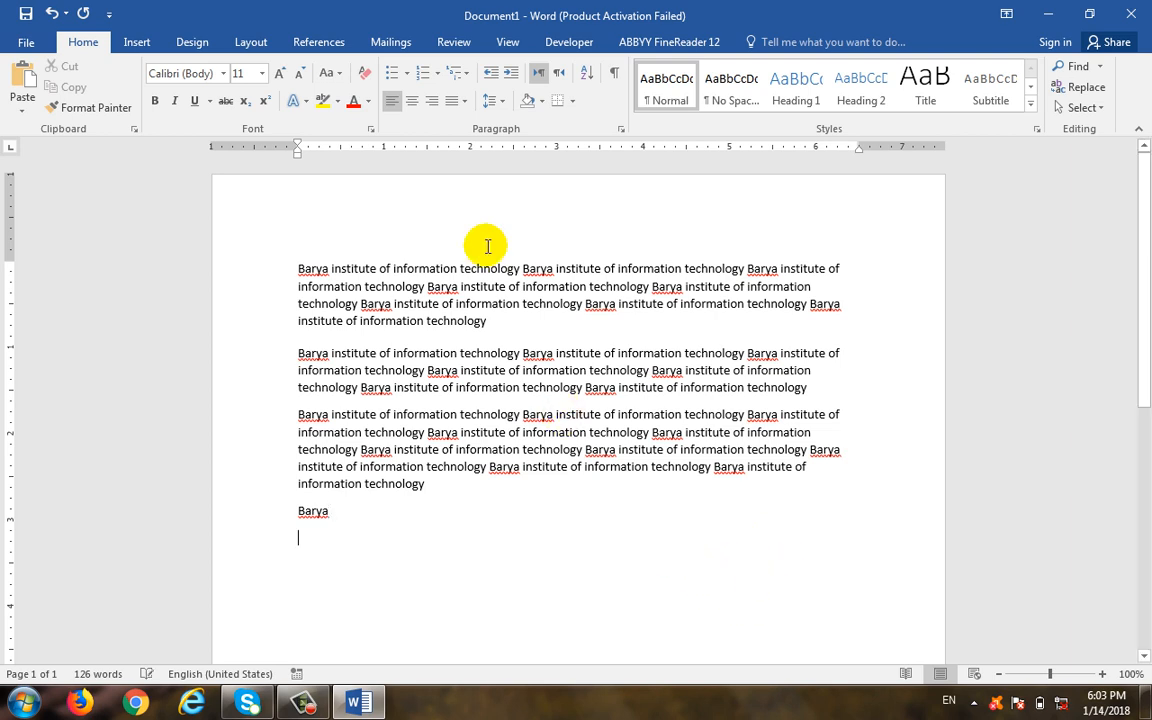
# - Right-align the new line, enter the word "بریا" with the Pashto keyboard and toggle the text direction
pyautogui.click(433, 108)
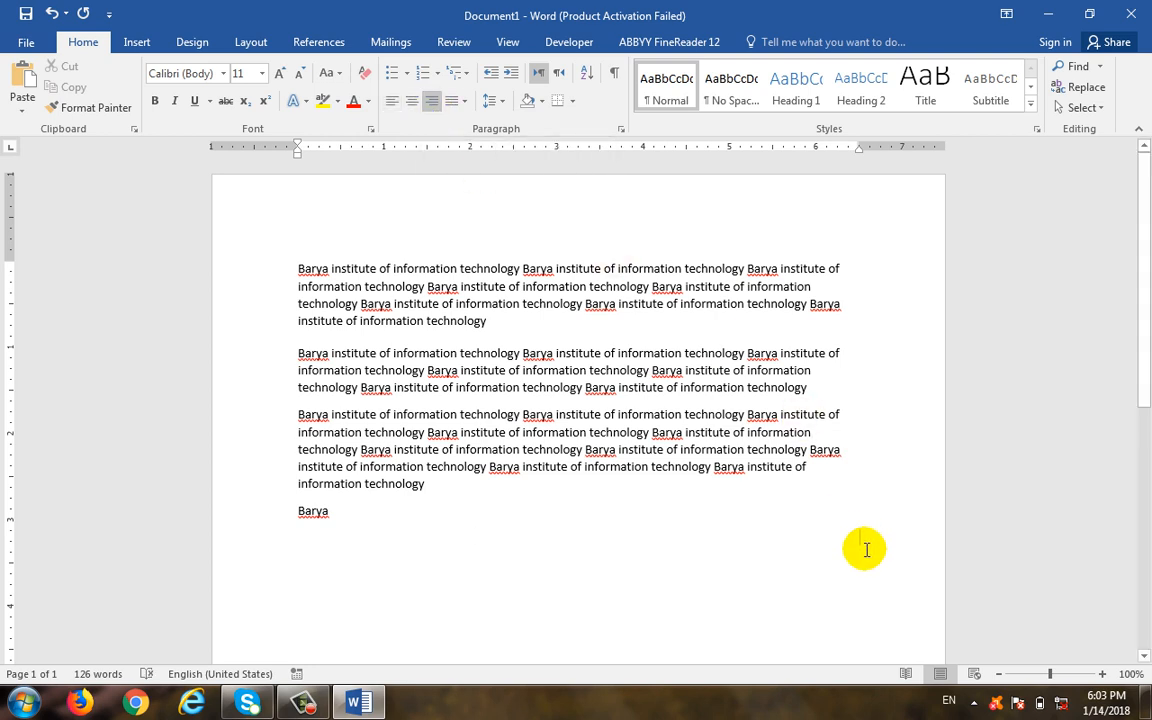
pyautogui.click(948, 700)
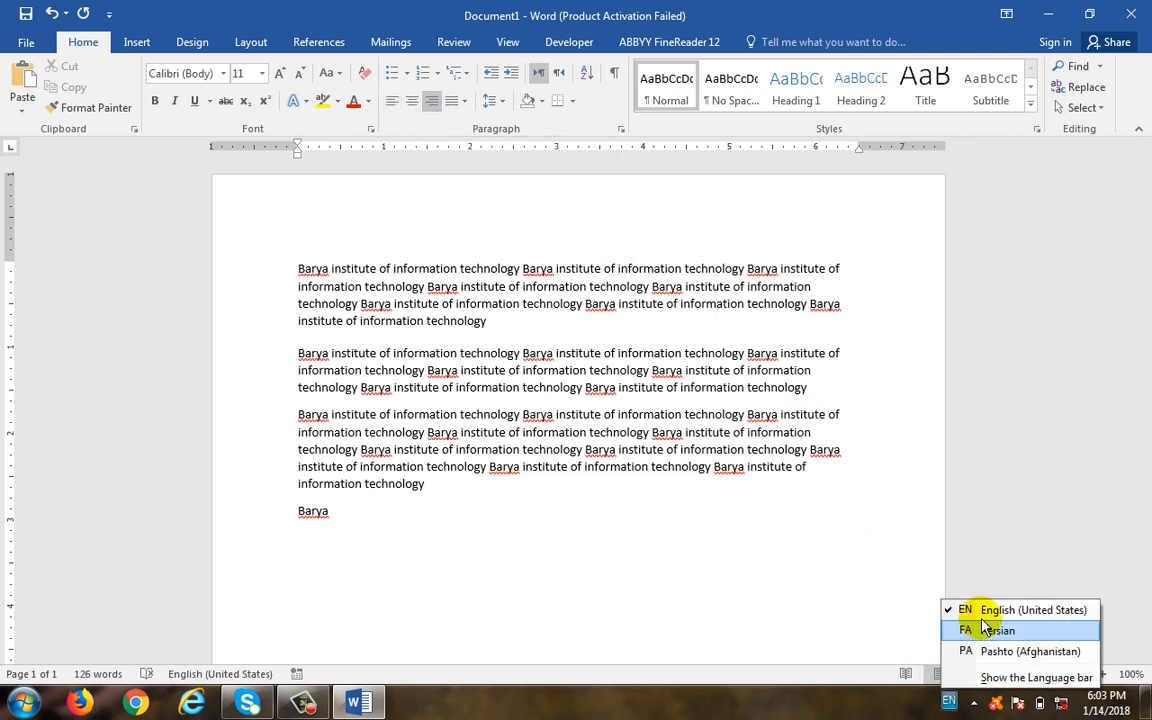
pyautogui.click(982, 651)
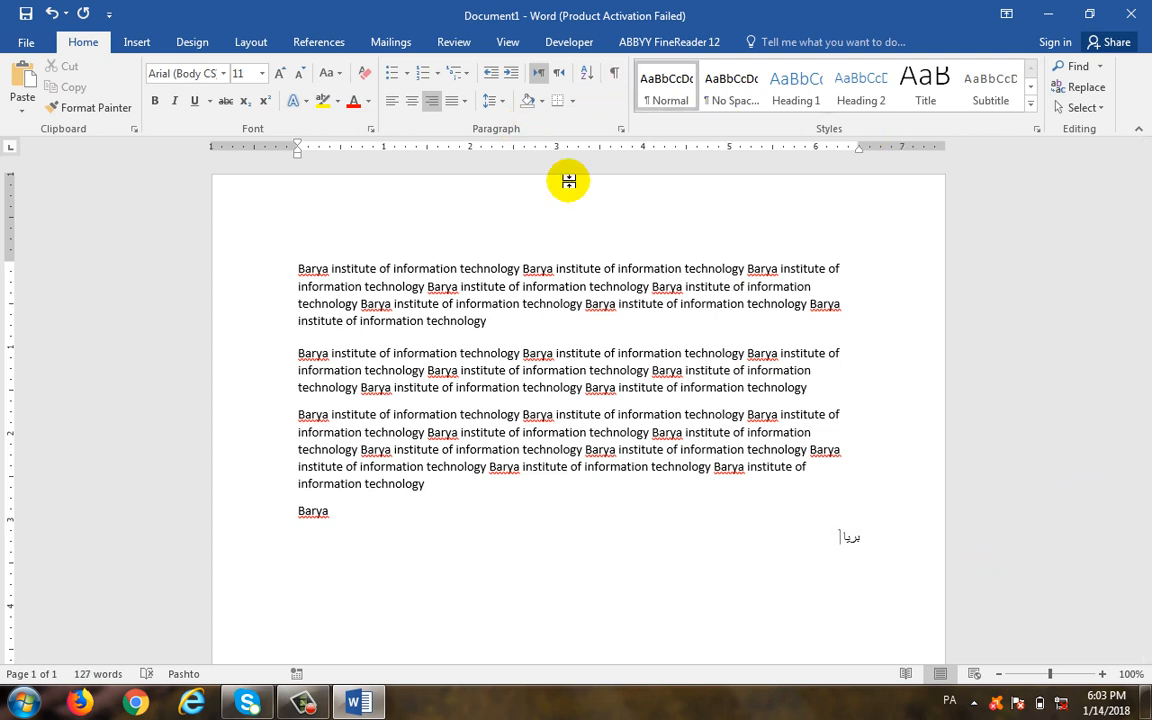
pyautogui.click(558, 78)
pyautogui.click(539, 74)
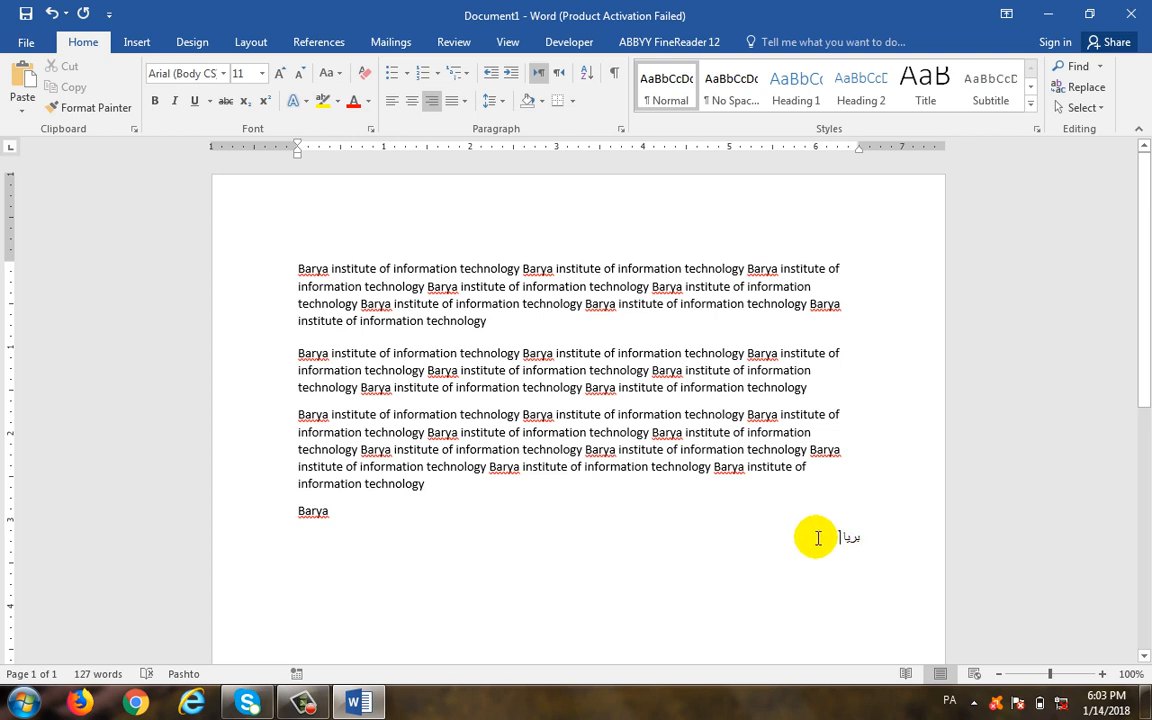
# - Cycle the keyboard language between Pashto and English, ending on English, and undo the trial letters entered beside the Pashto word
pyautogui.hotkey('alt', 'shift')
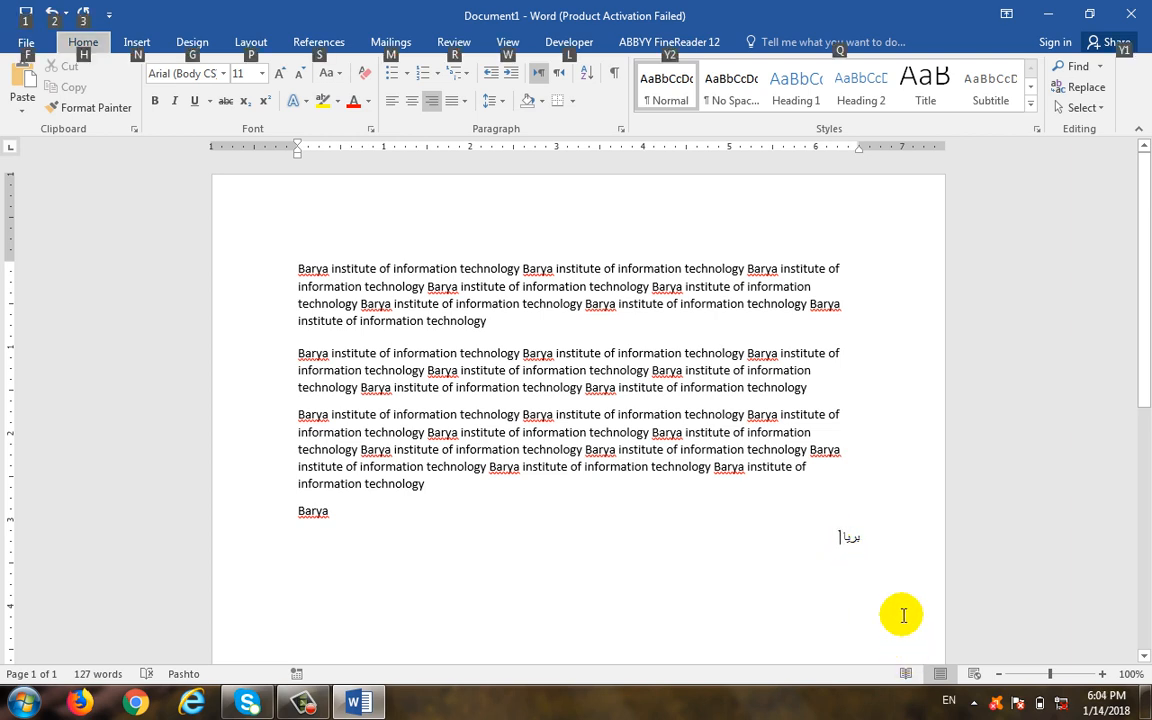
pyautogui.hotkey('alt', 'shift')
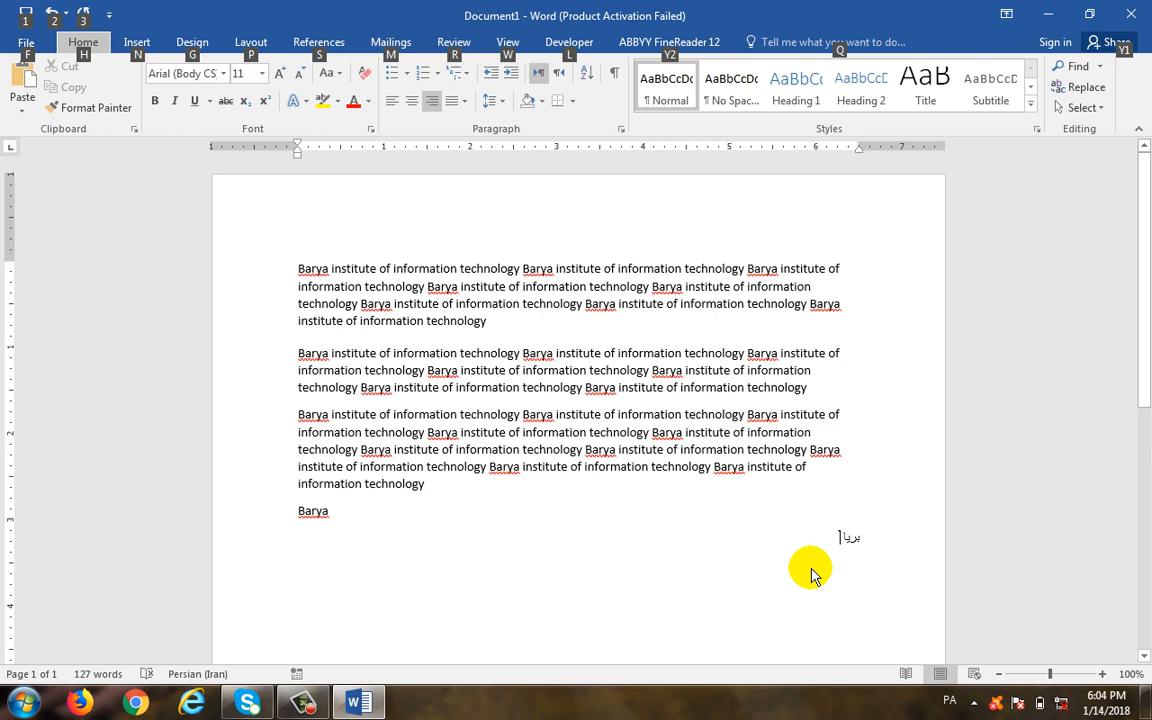
pyautogui.hotkey('alt', 'shift')
pyautogui.write('f')
pyautogui.press('BackSpace')
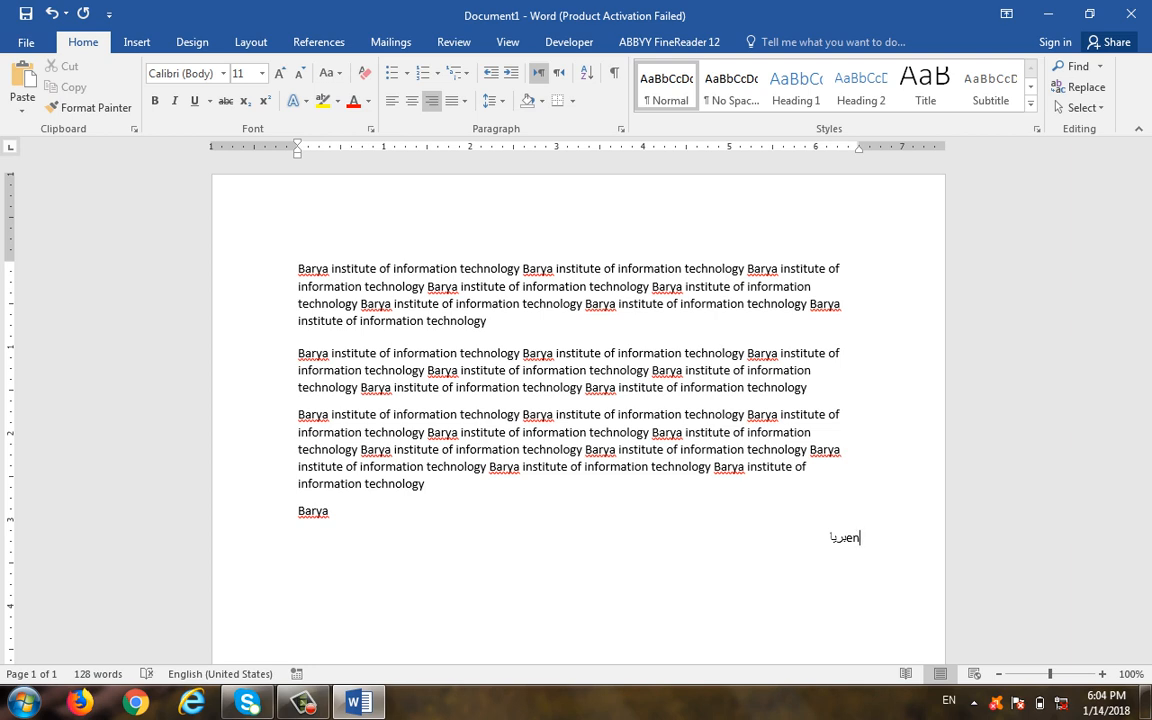
pyautogui.hotkey('ctrl', 'z')
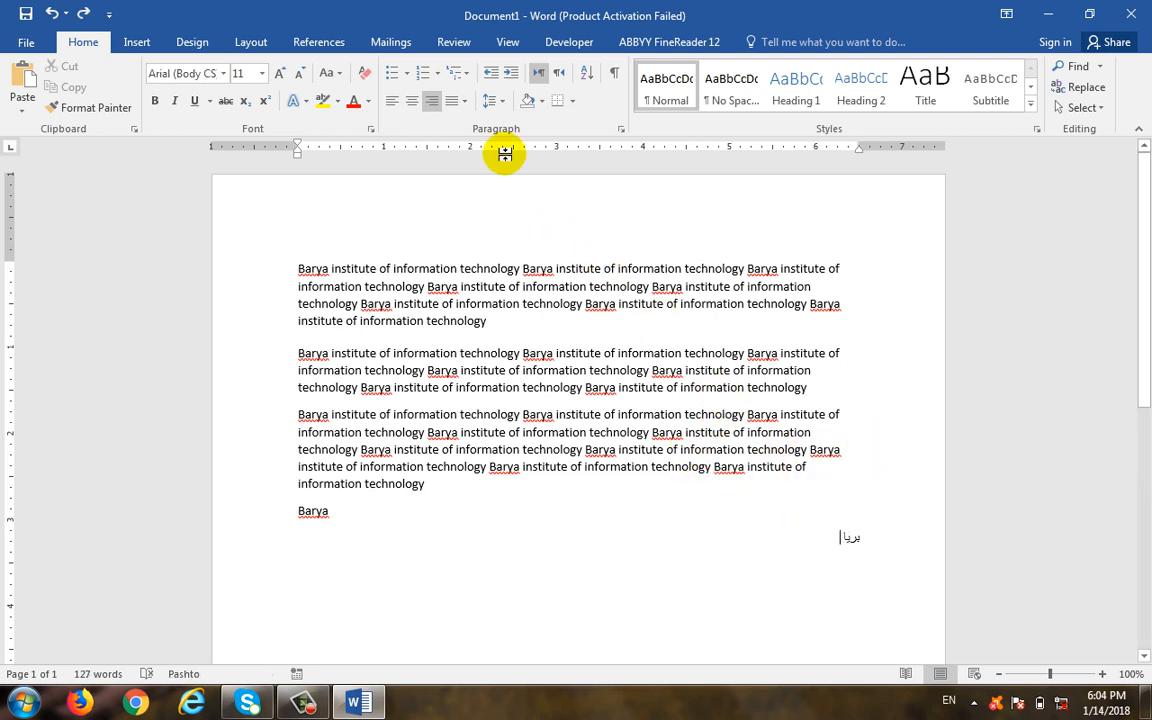
# - Set the Pashto line's text direction to right-to-left and align it to the right margin
pyautogui.click(434, 104)
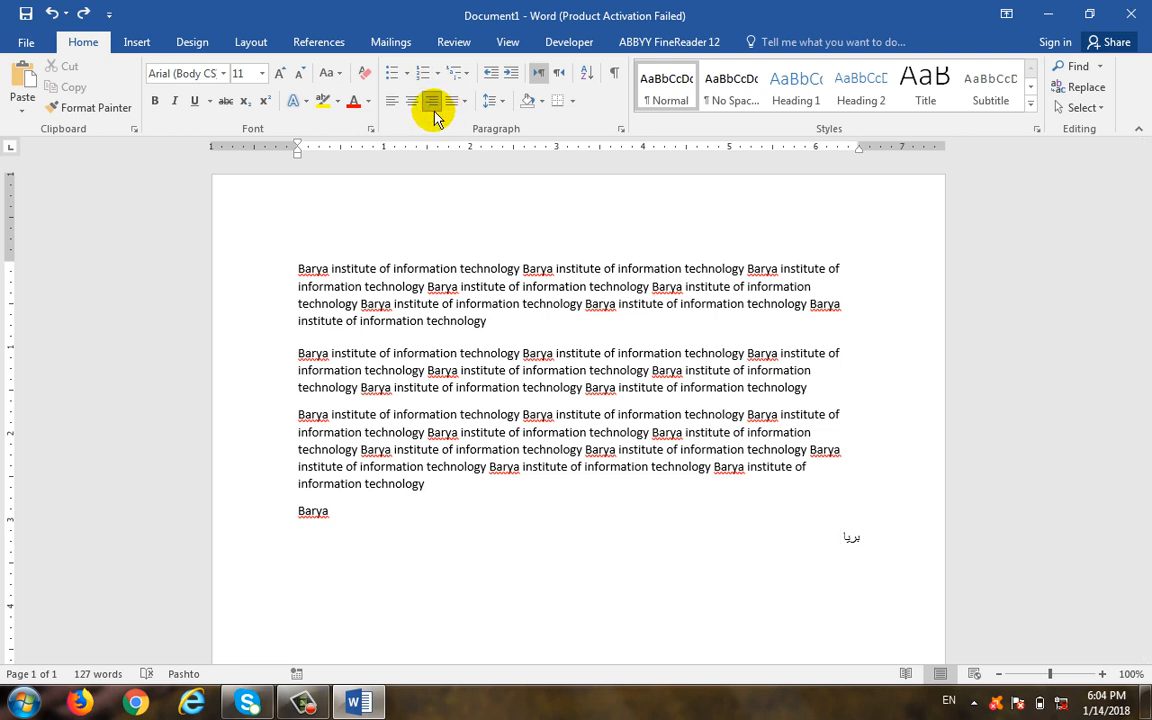
pyautogui.click(558, 77)
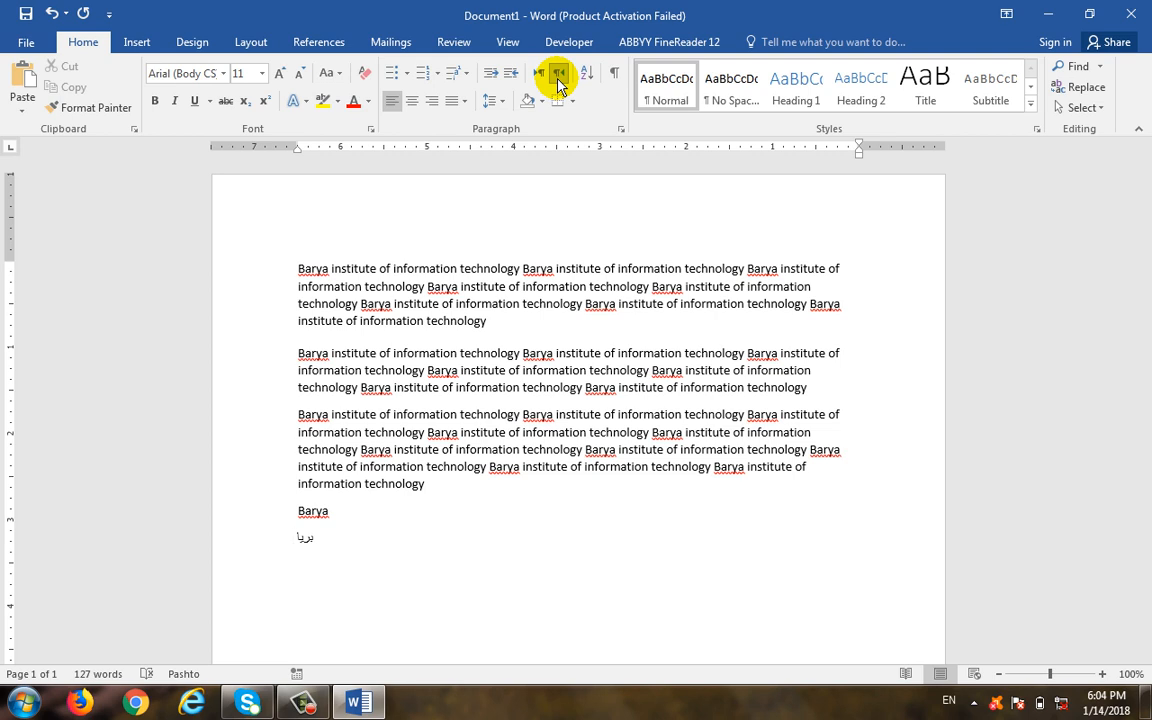
pyautogui.click(431, 101)
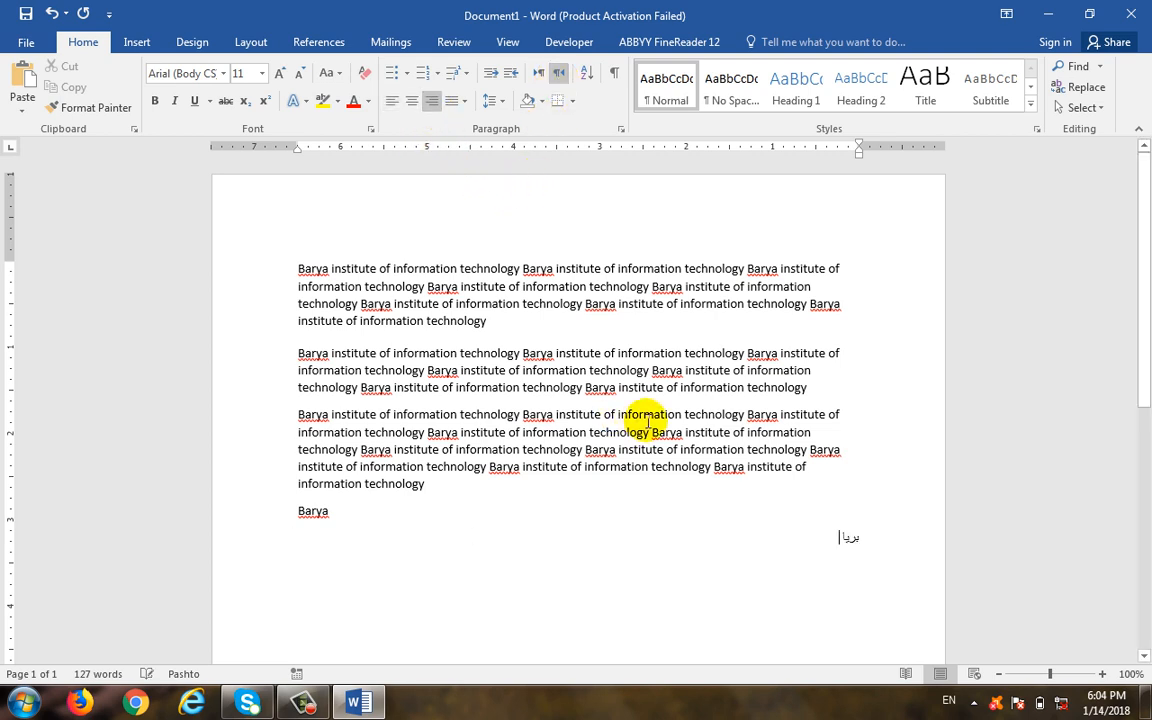
pyautogui.click(565, 84)
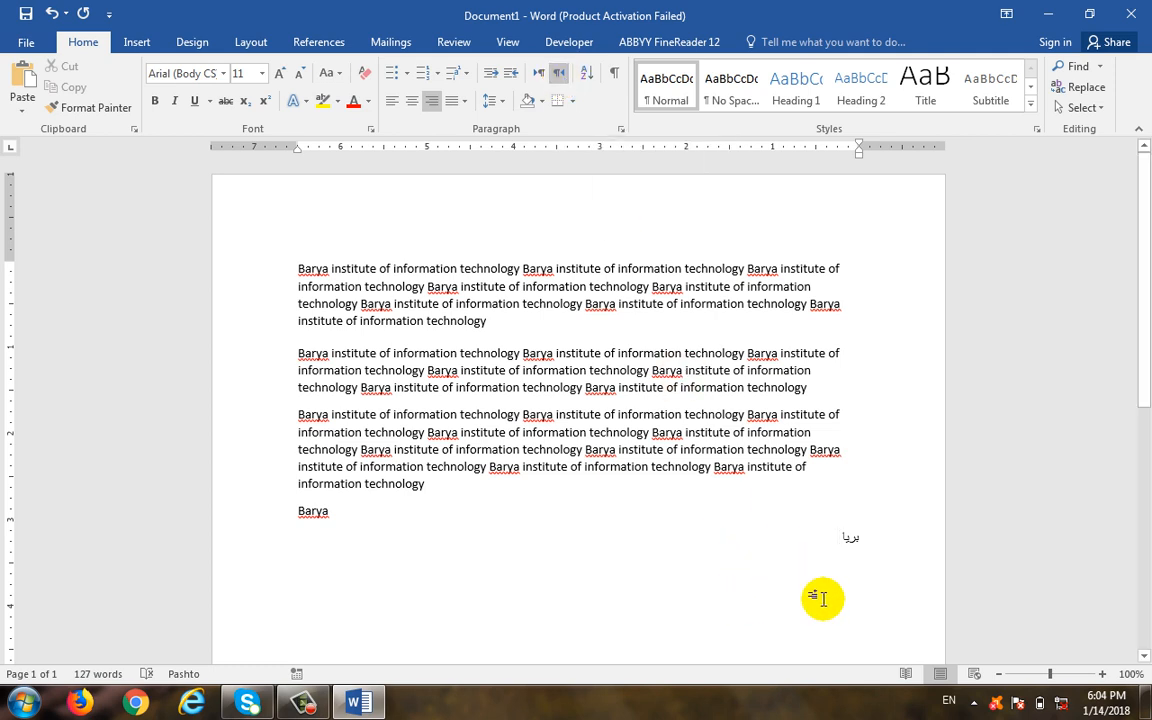
# - Add "Barya Institute" in English and "مرکز" in Pashto after the Pashto word on the same line
pyautogui.write('Barya')
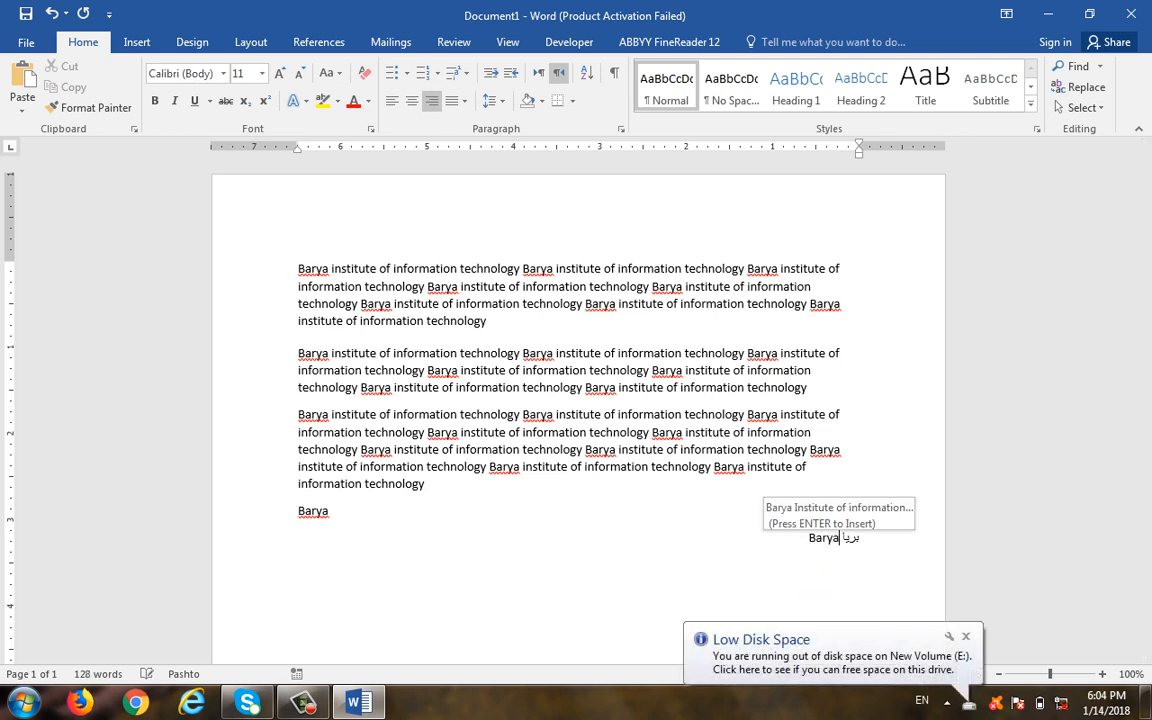
pyautogui.write(' Institute')
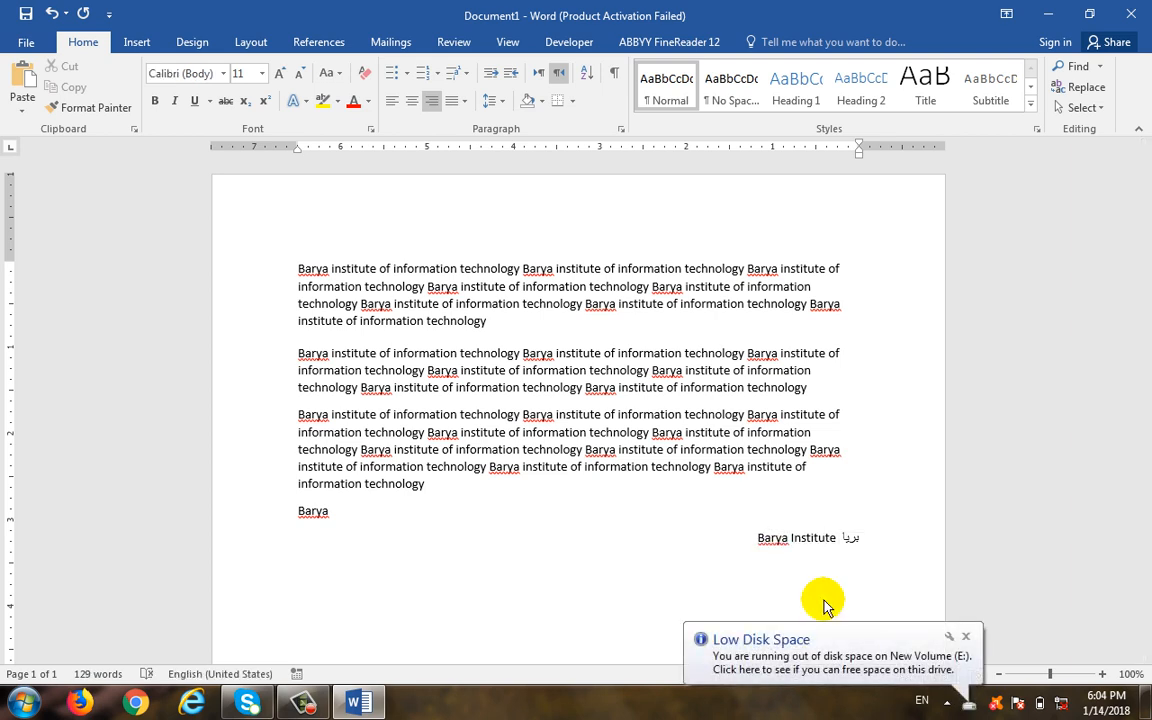
pyautogui.hotkey('alt', 'shift')
pyautogui.press('BackSpace')
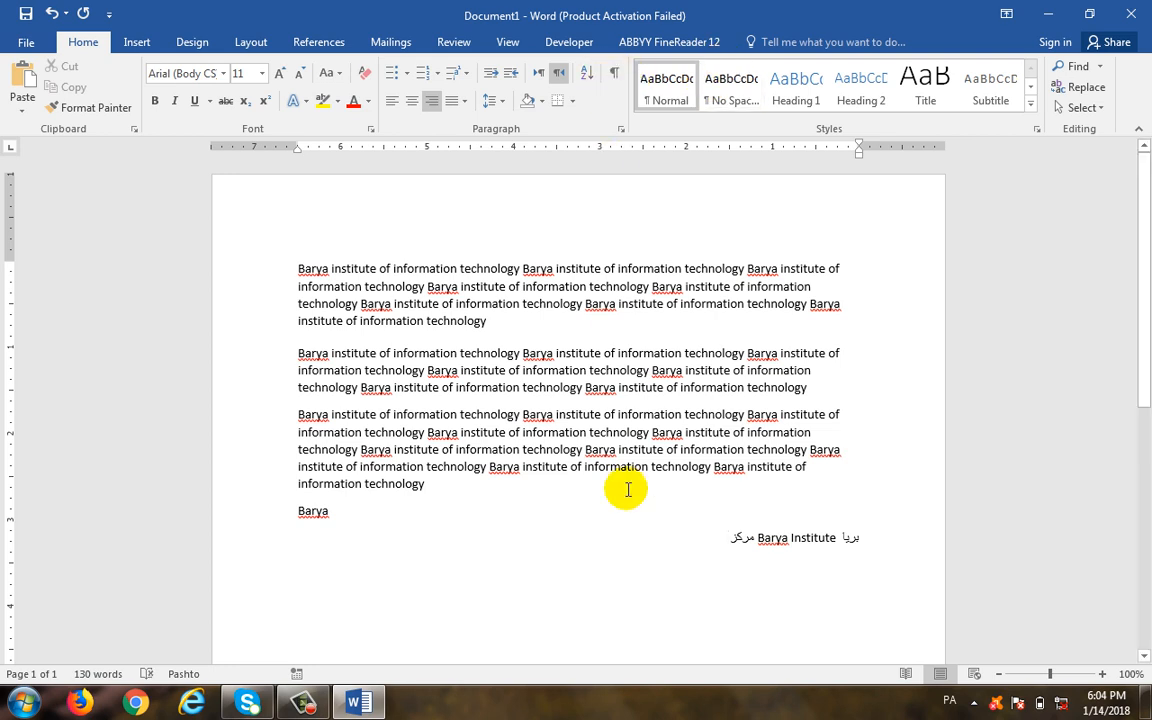
# - Try left-to-right text direction on the mixed-language line and switch it back to right-to-left
pyautogui.click(772, 540)
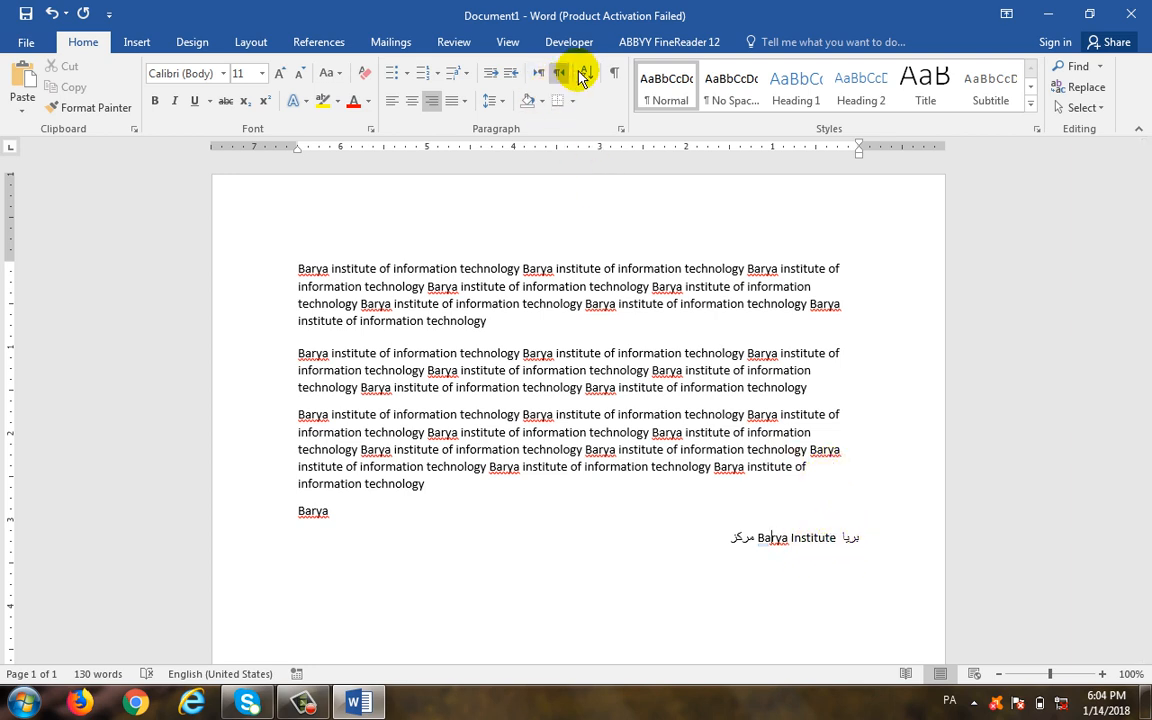
pyautogui.click(543, 76)
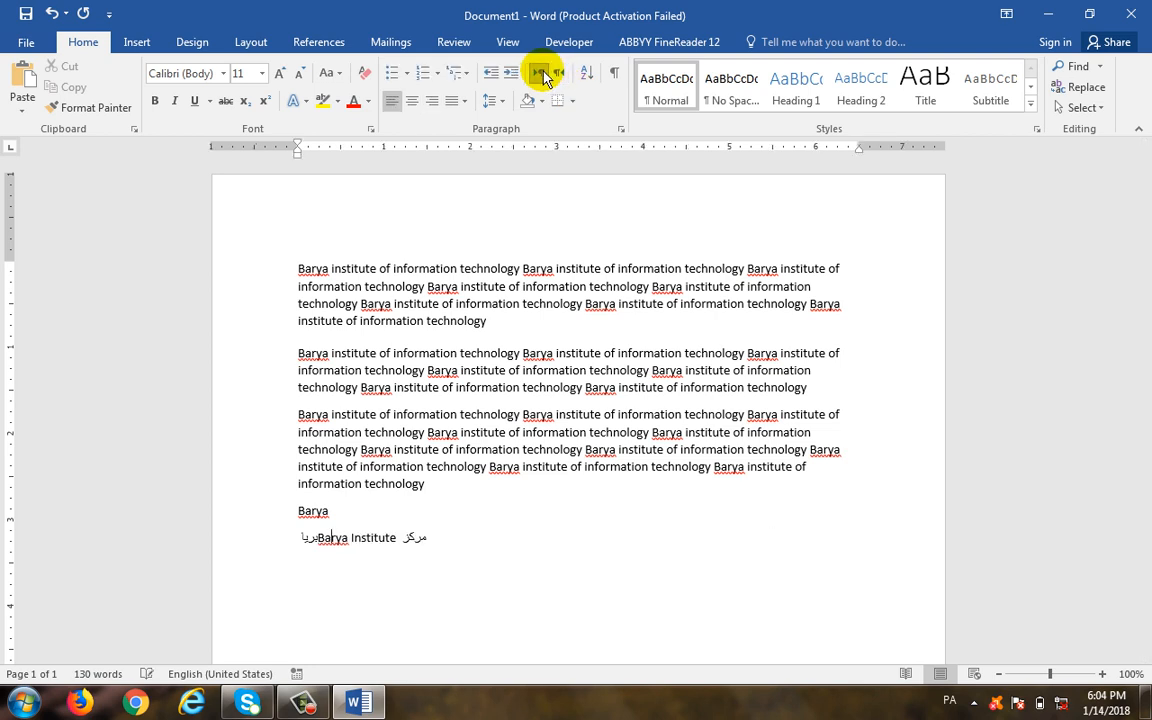
pyautogui.click(559, 78)
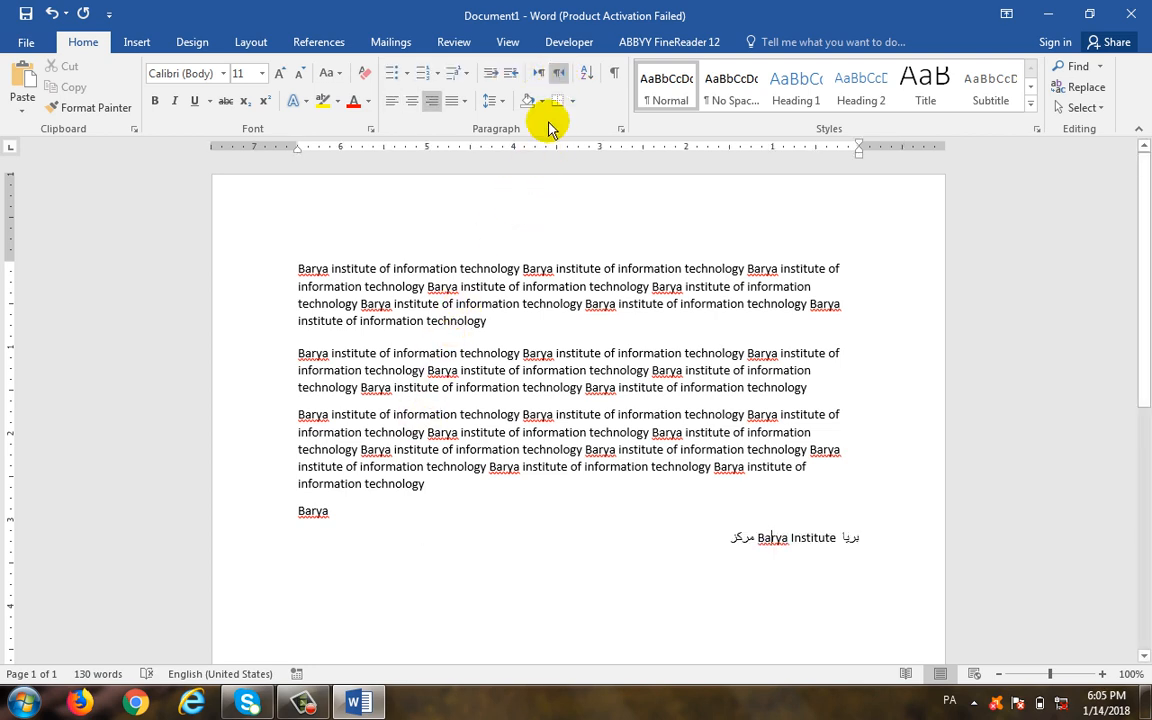
# - Apply Outside Borders to the whole first paragraph
pyautogui.click(522, 314)
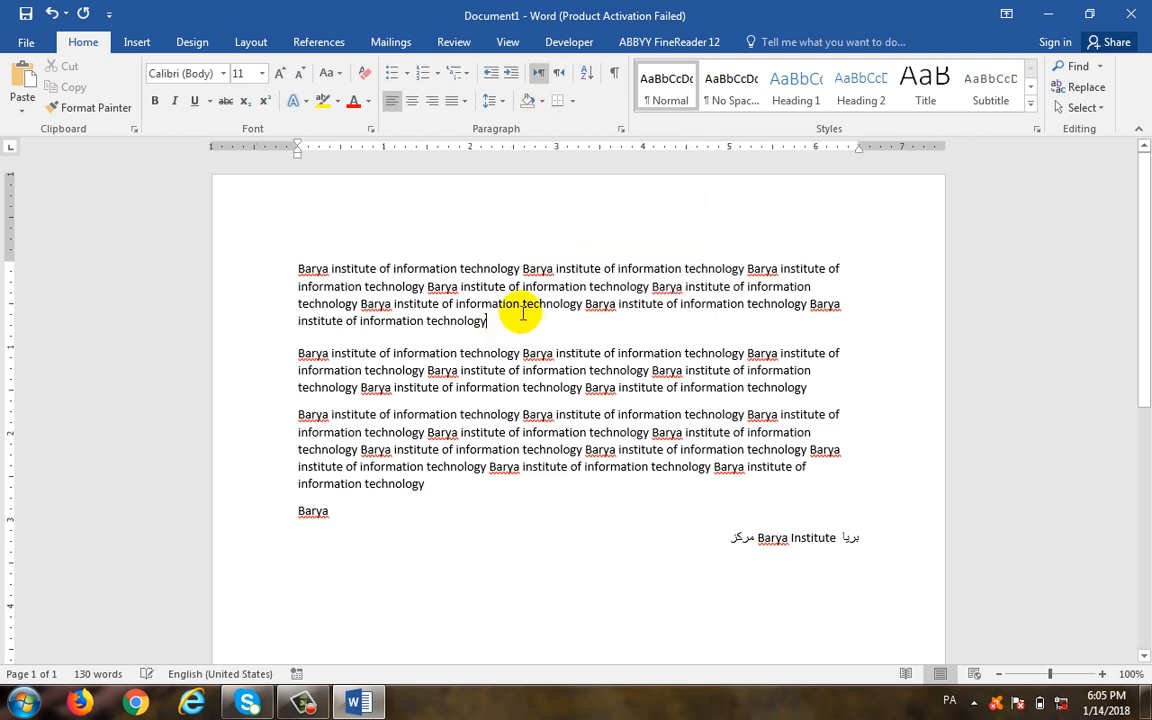
pyautogui.moveTo(522, 318); pyautogui.dragTo(344, 249)
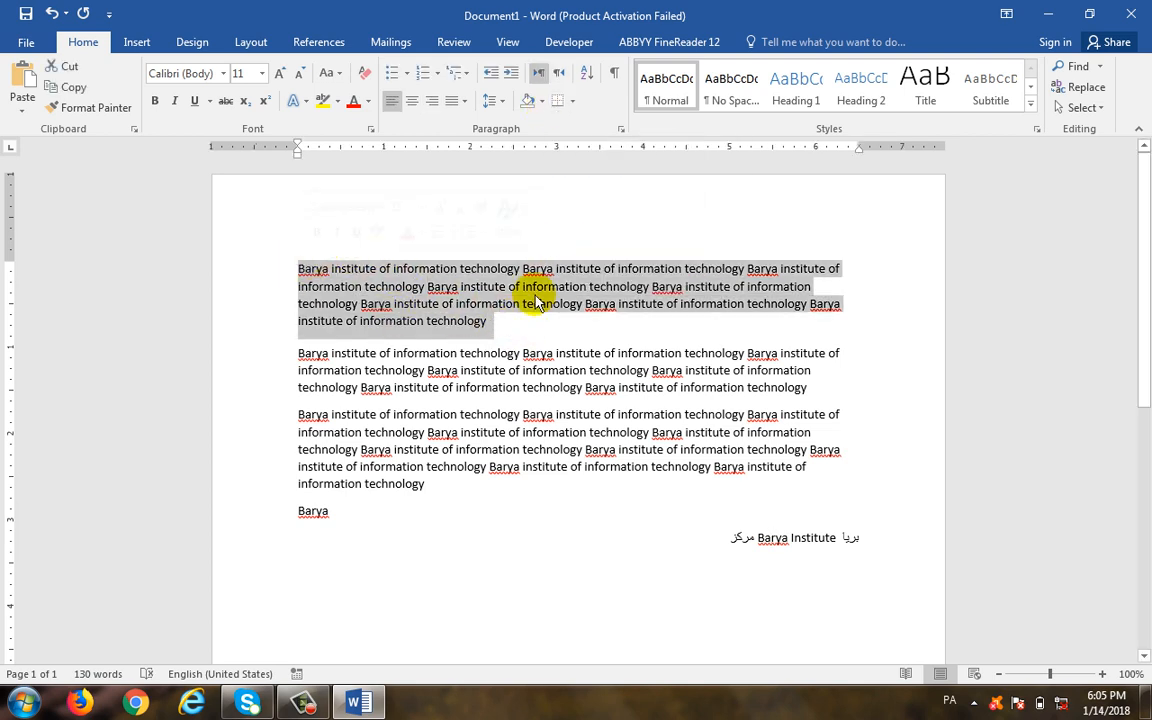
pyautogui.click(572, 101)
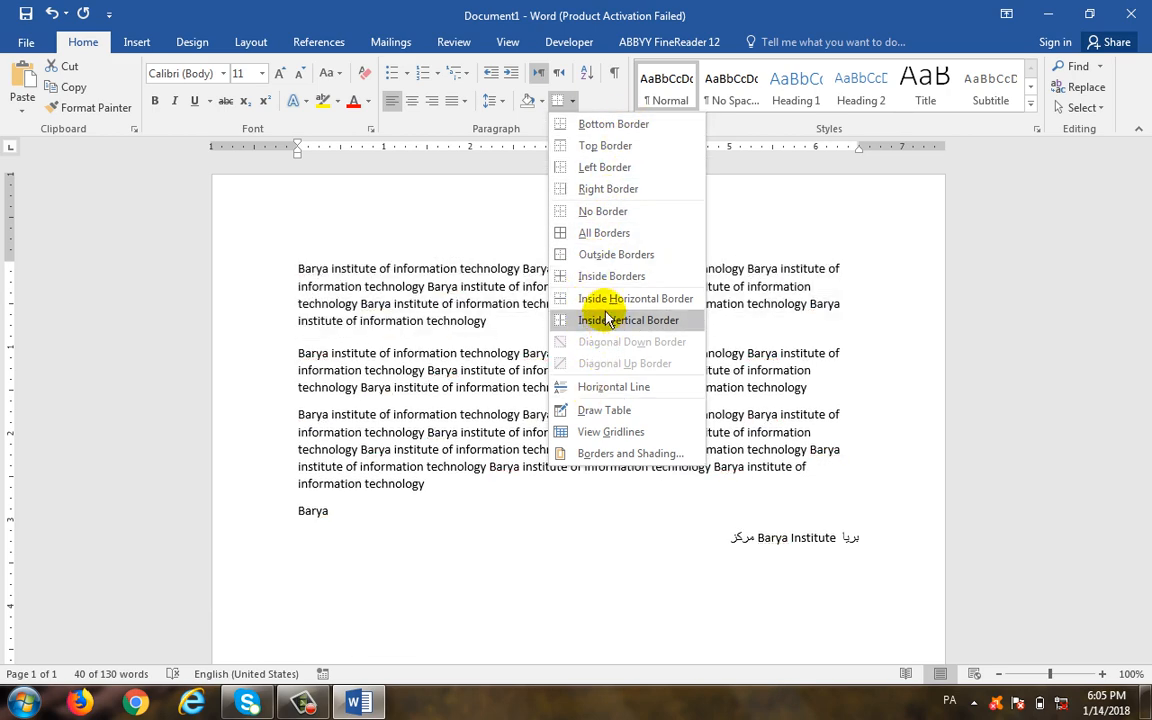
pyautogui.click(633, 256)
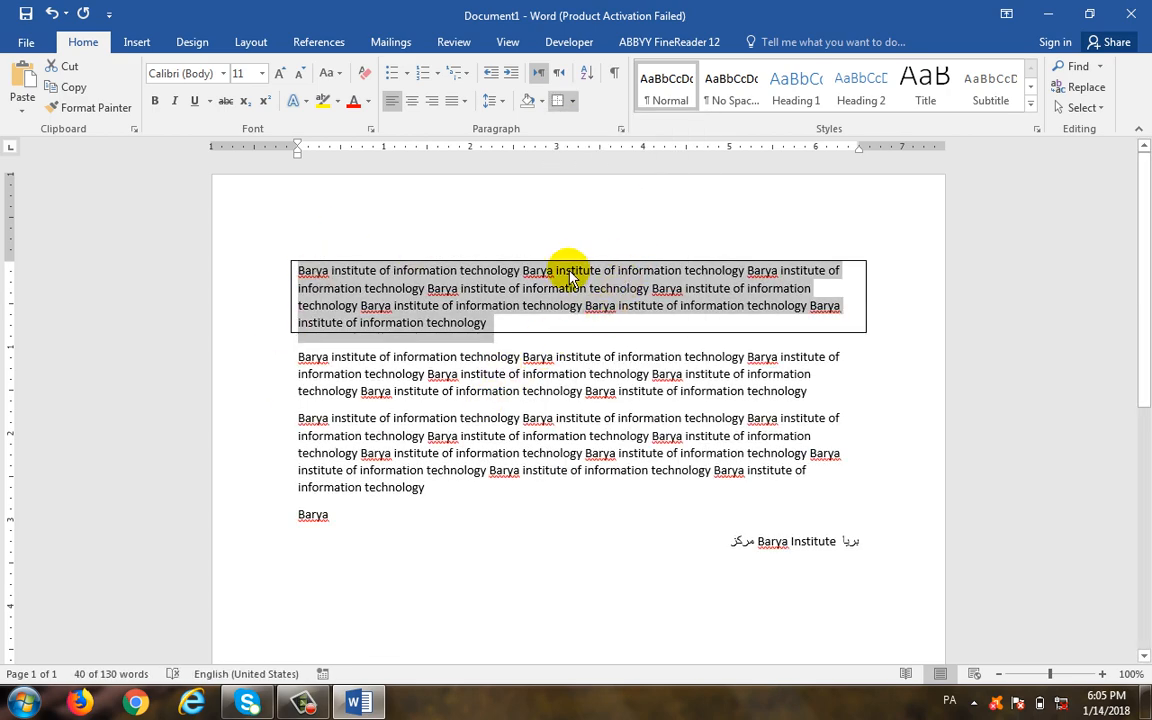
# - Shade the first paragraph with a light blue theme color and view its full paragraph settings without changing them
pyautogui.click(541, 102)
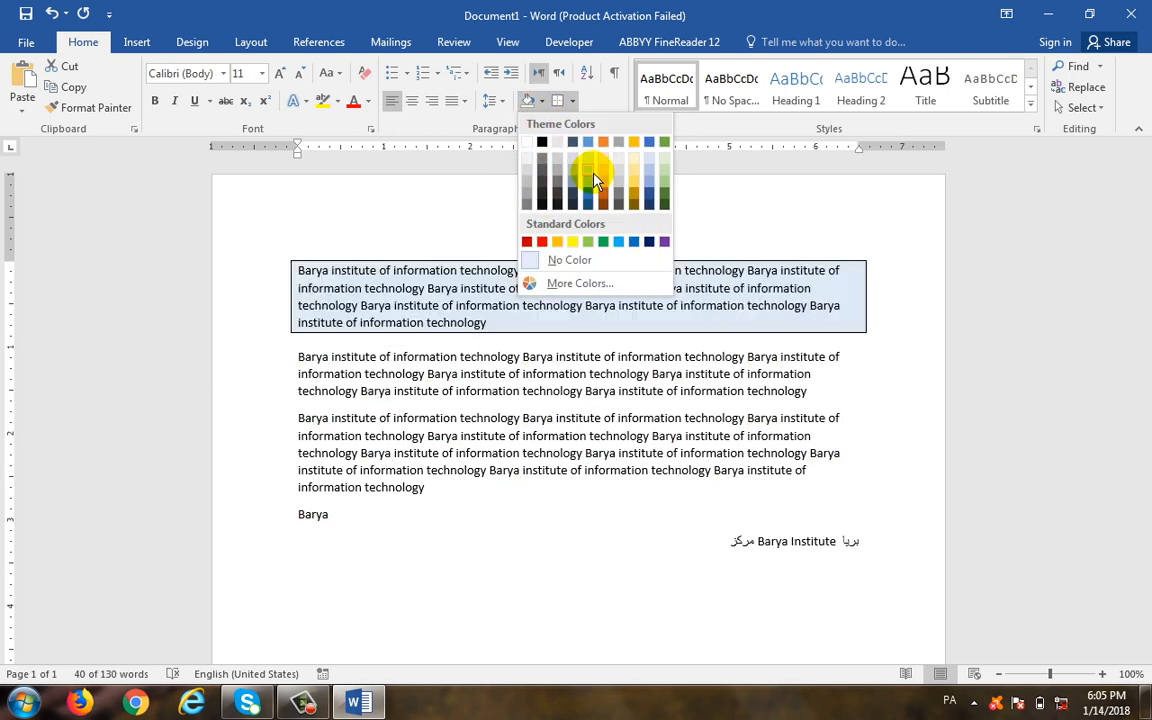
pyautogui.click(588, 175)
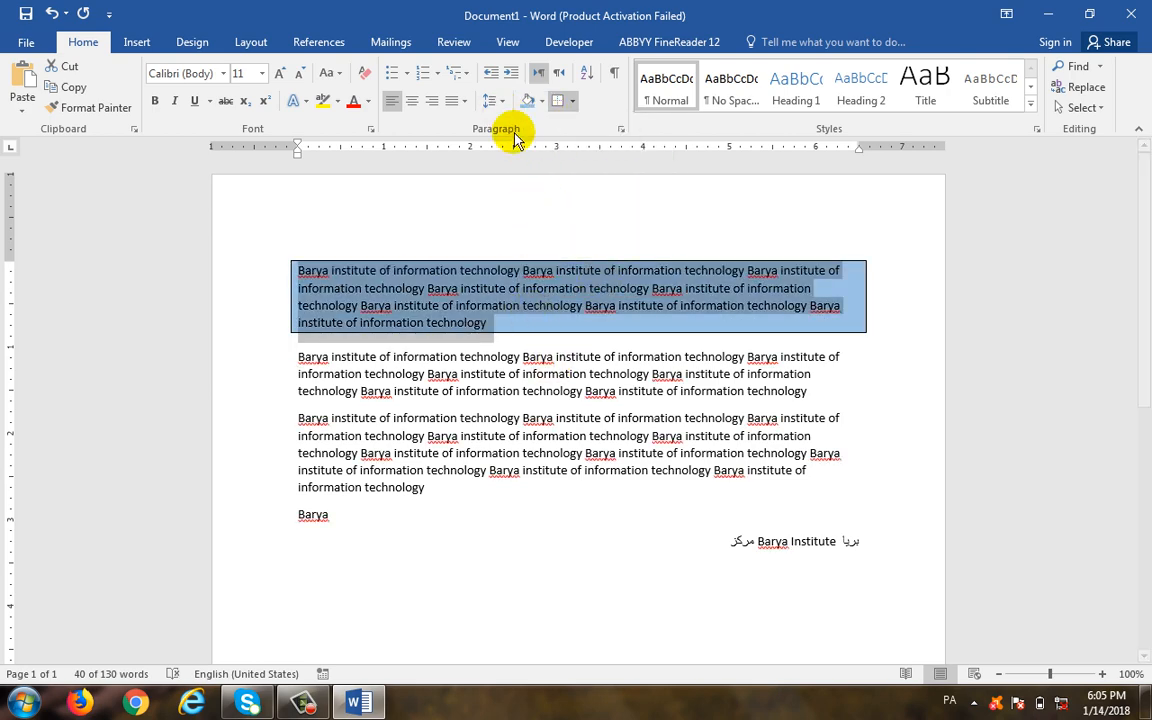
pyautogui.click(617, 126)
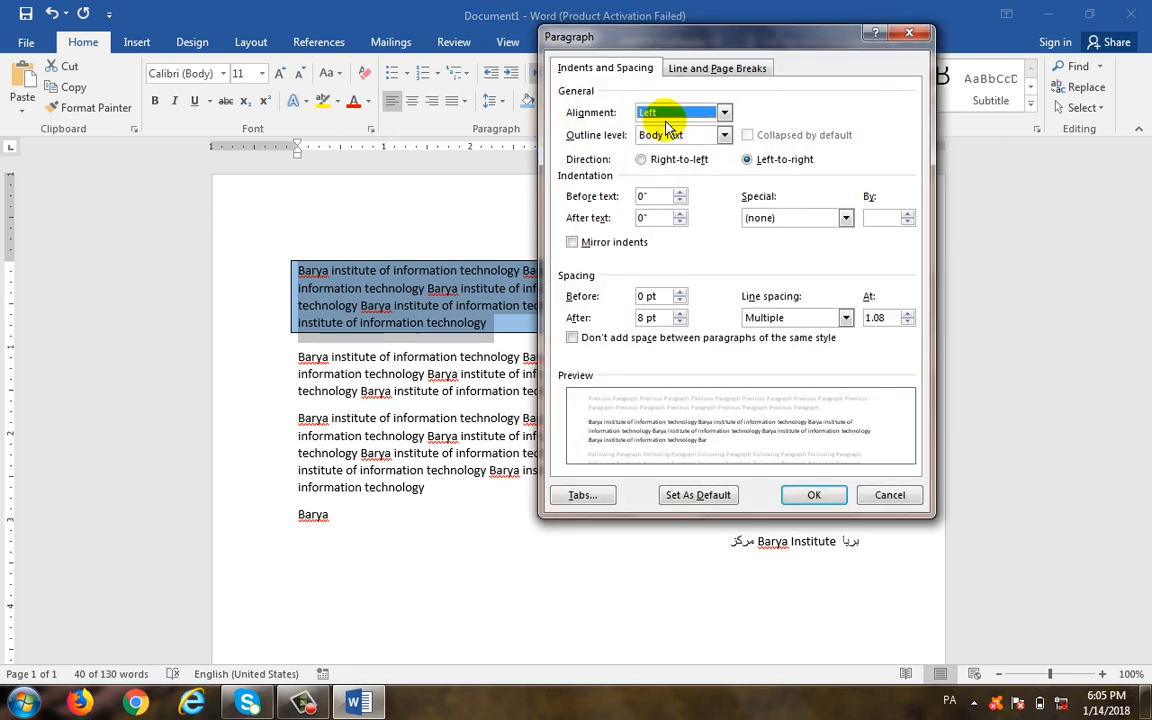
pyautogui.click(906, 38)
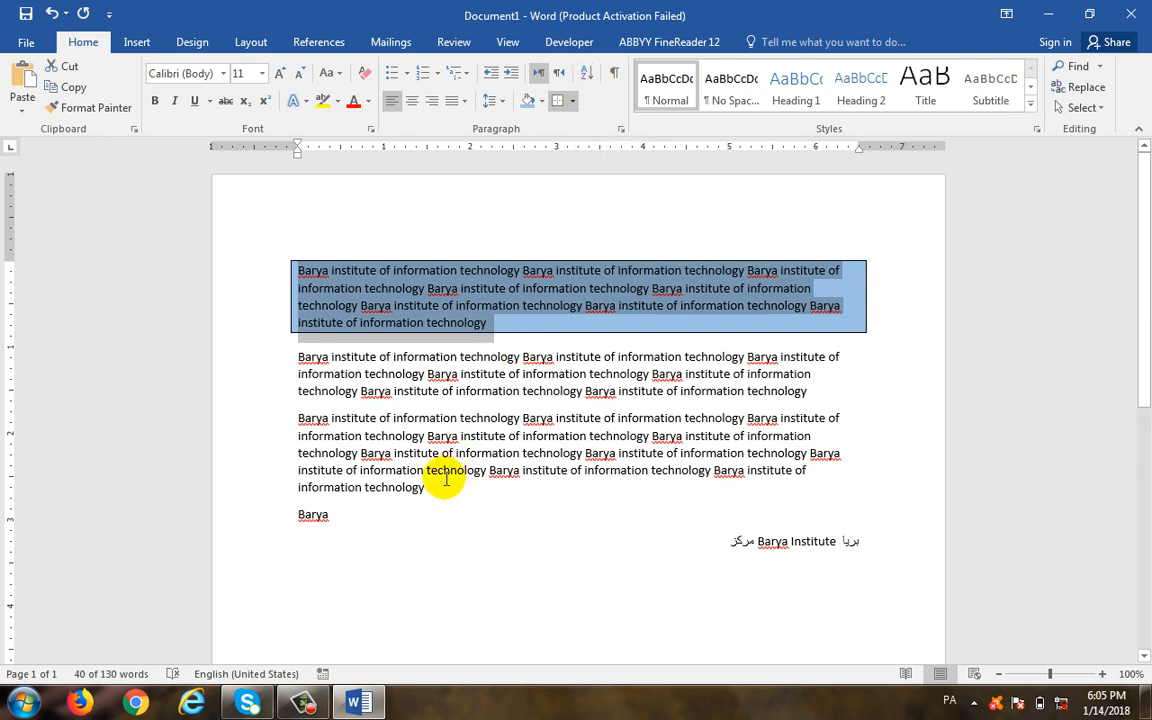
# - Add a left-to-right list of four people's names in English below the mixed-language line, one name per line
pyautogui.click(443, 562)
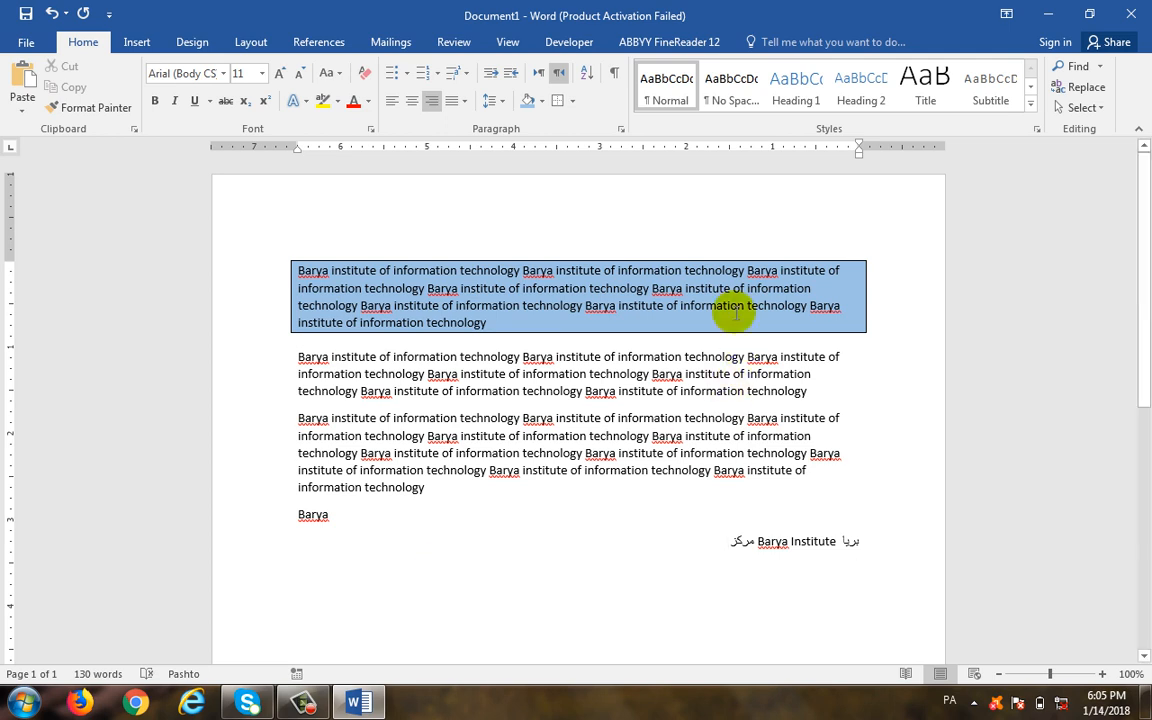
pyautogui.click(538, 77)
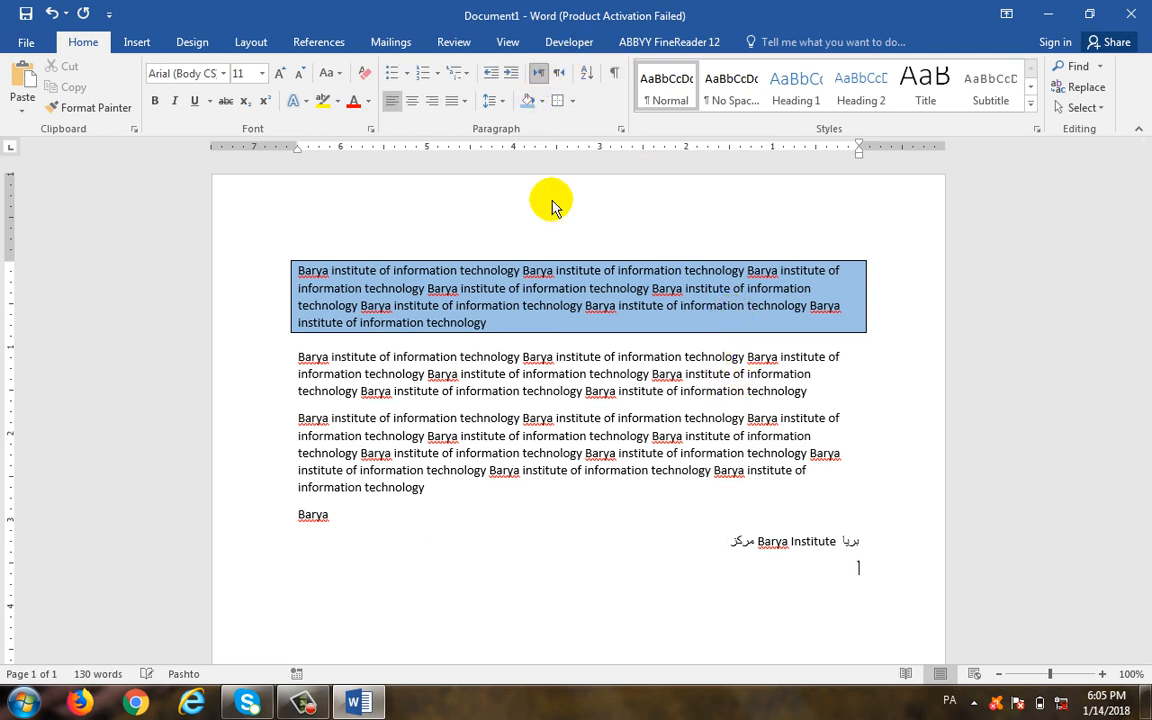
pyautogui.hotkey('alt', 'shift')
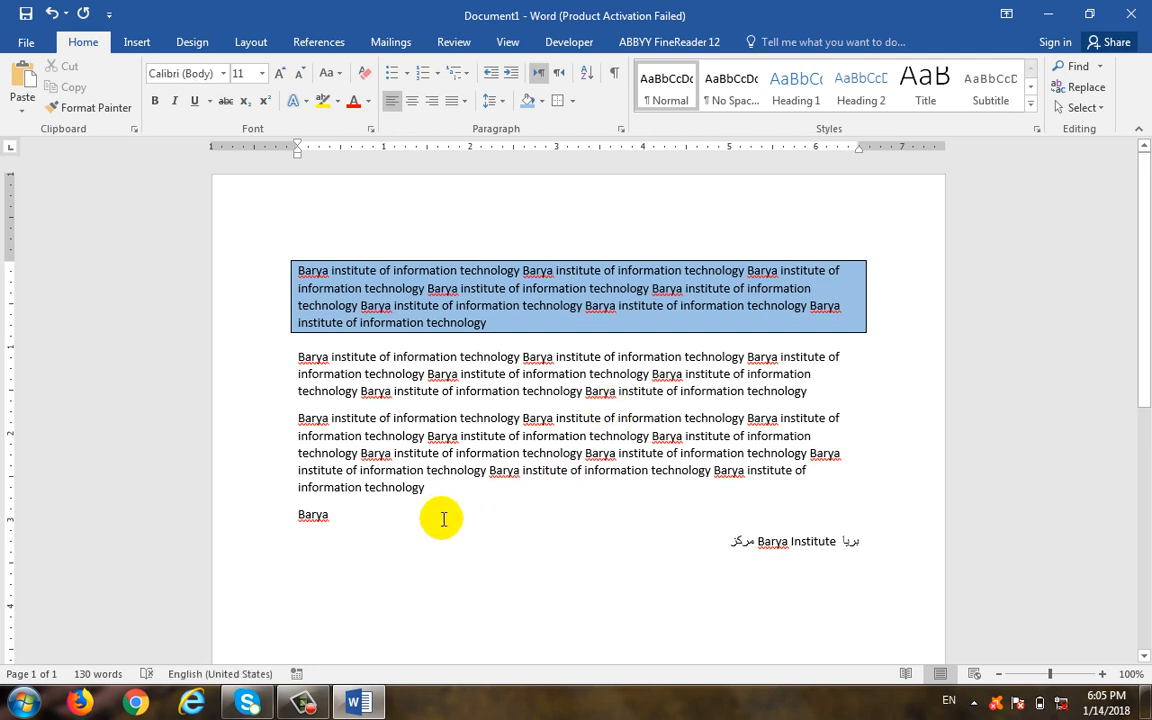
pyautogui.write('wal')
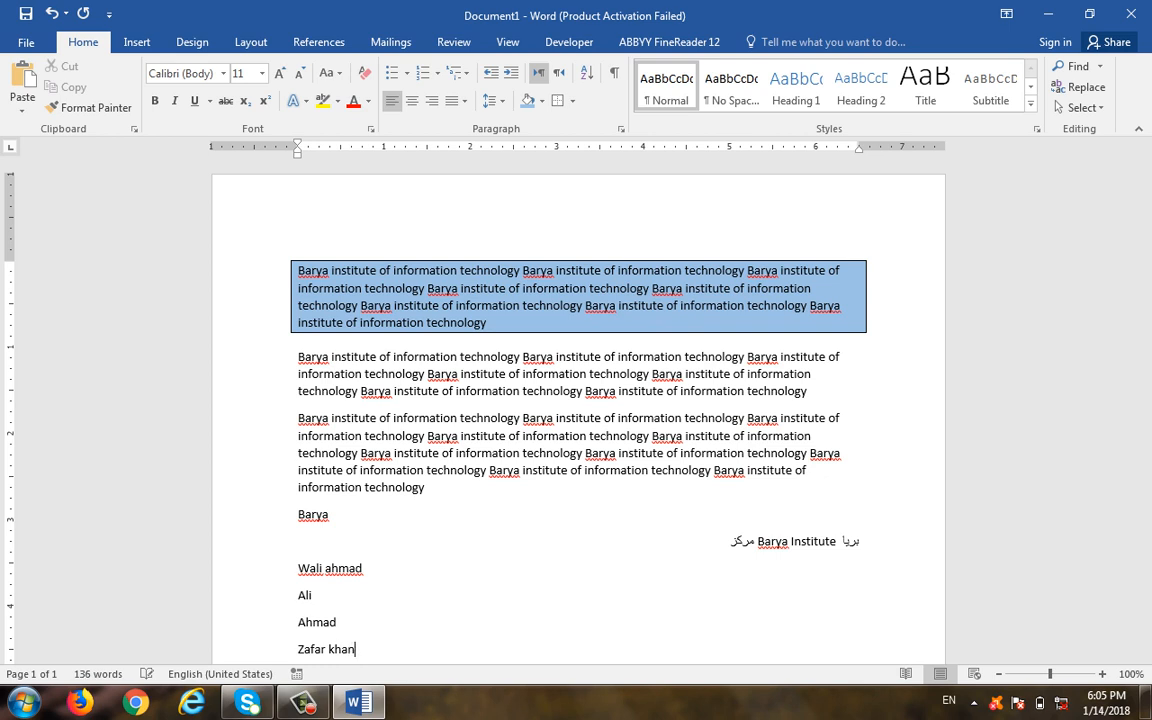
# - Move the last name in the list up one line, placing it above the third name
pyautogui.press('Return')
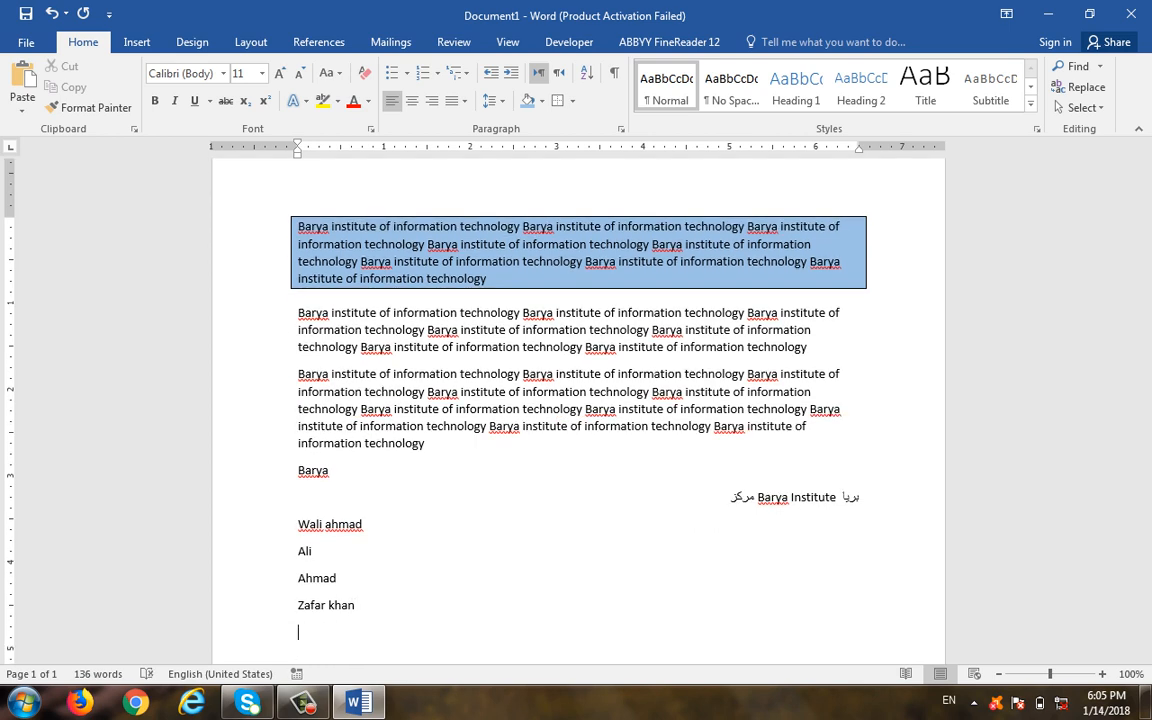
pyautogui.press('Up')
pyautogui.hotkey('shift', 'Down')
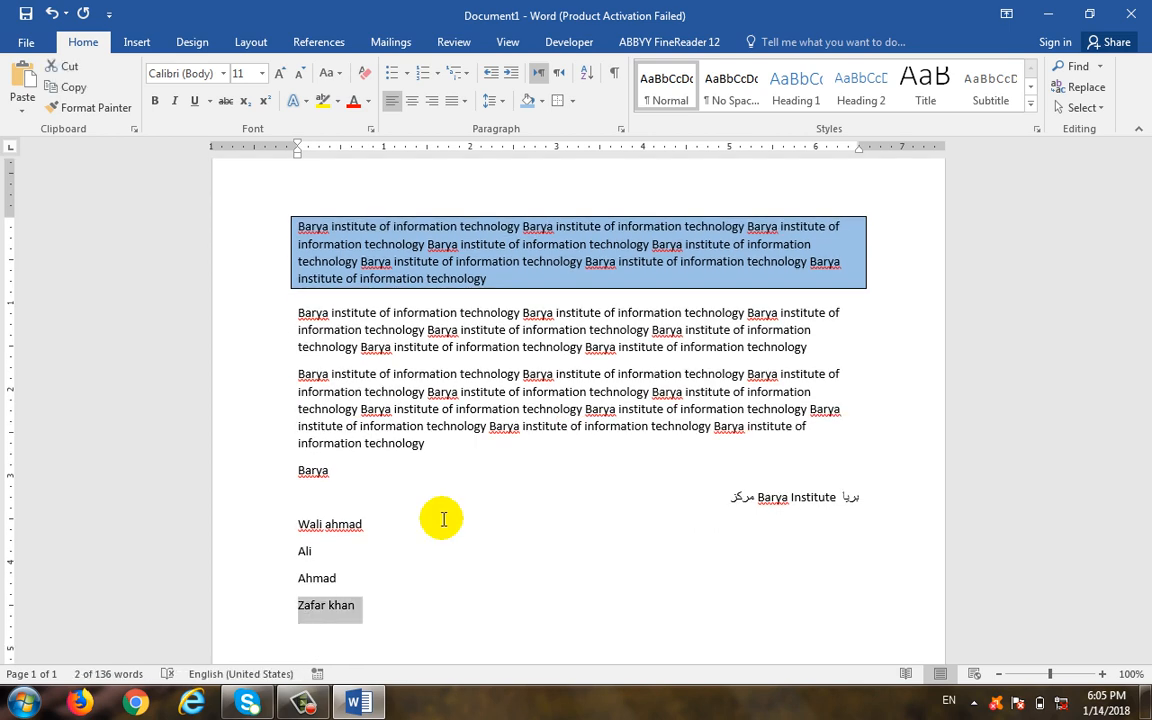
pyautogui.hotkey('ctrl', 'x')
pyautogui.press('Up')
pyautogui.hotkey('ctrl', 'v')
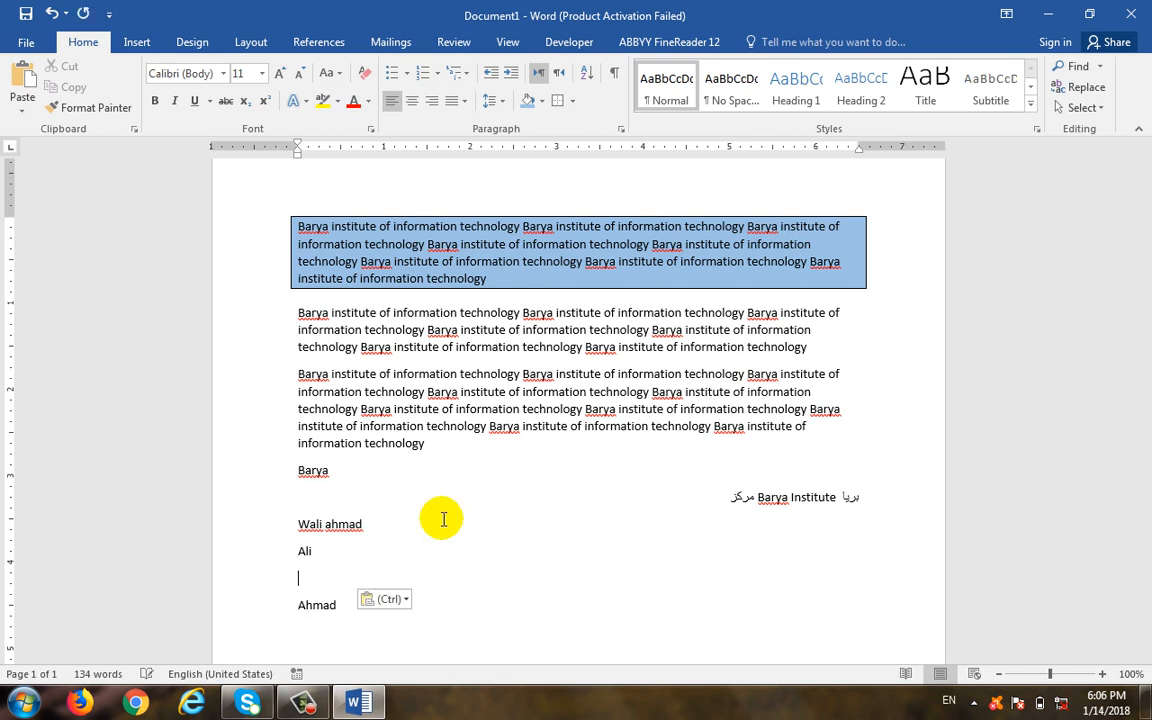
pyautogui.press('Delete')
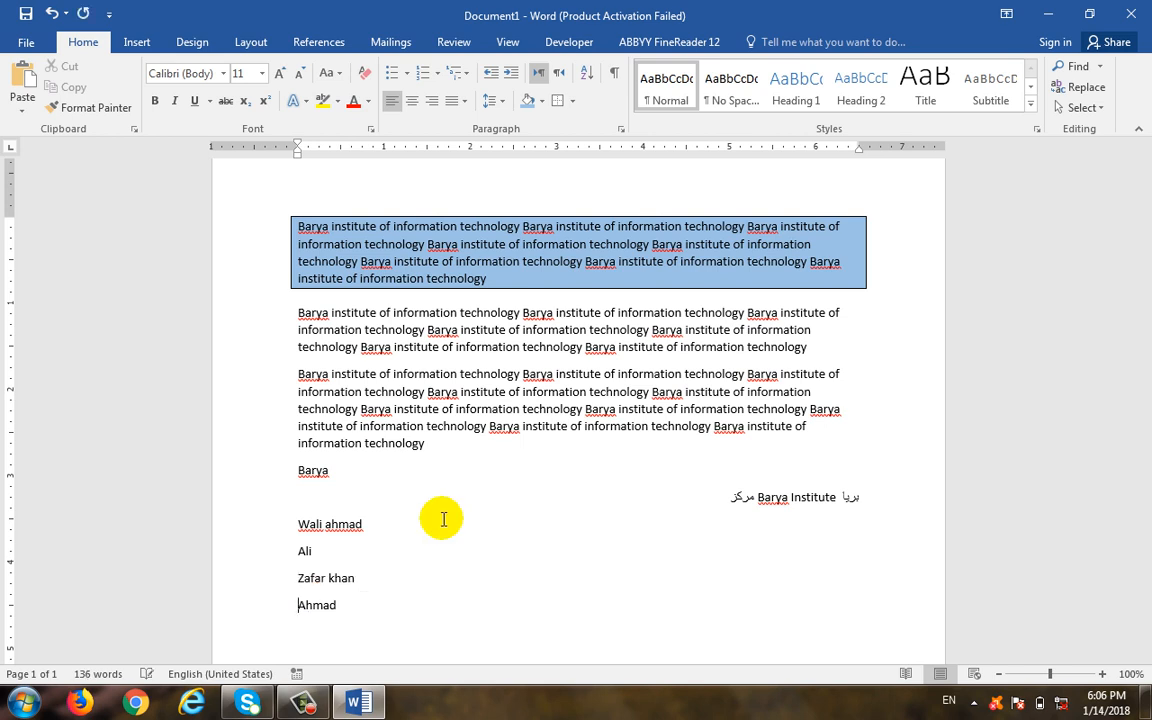
# - Sort the list of four names by Paragraphs, with type Text, in ascending order
pyautogui.moveTo(373, 617); pyautogui.dragTo(278, 535)
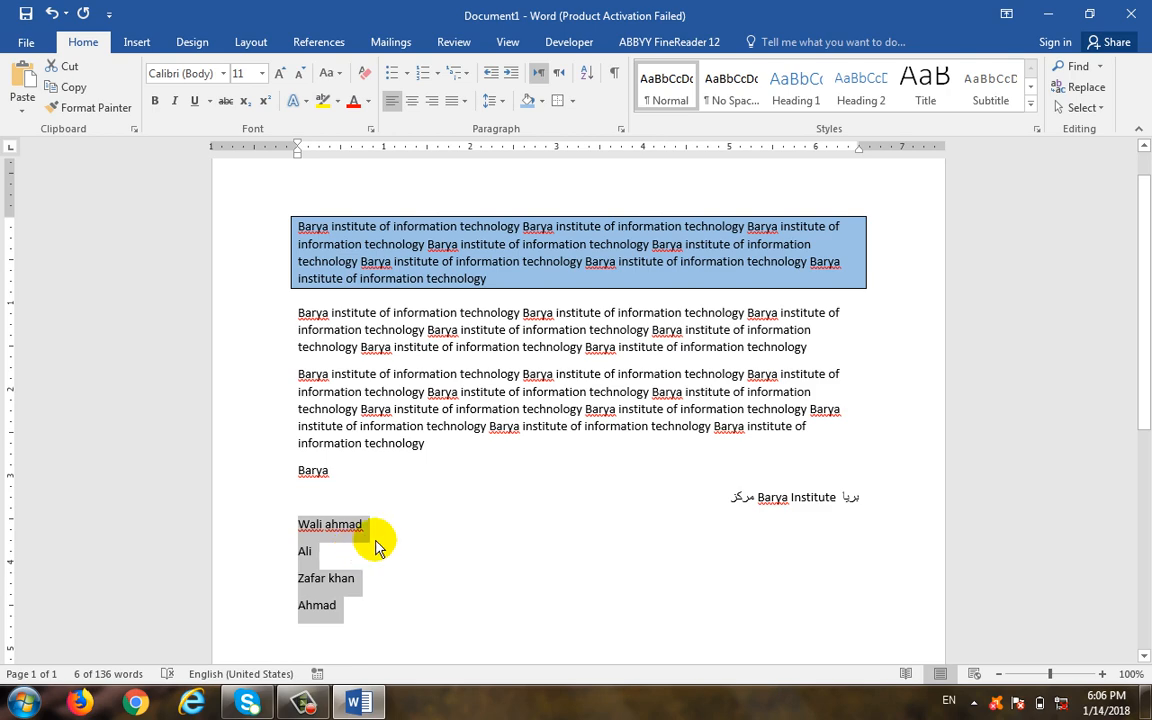
pyautogui.click(587, 74)
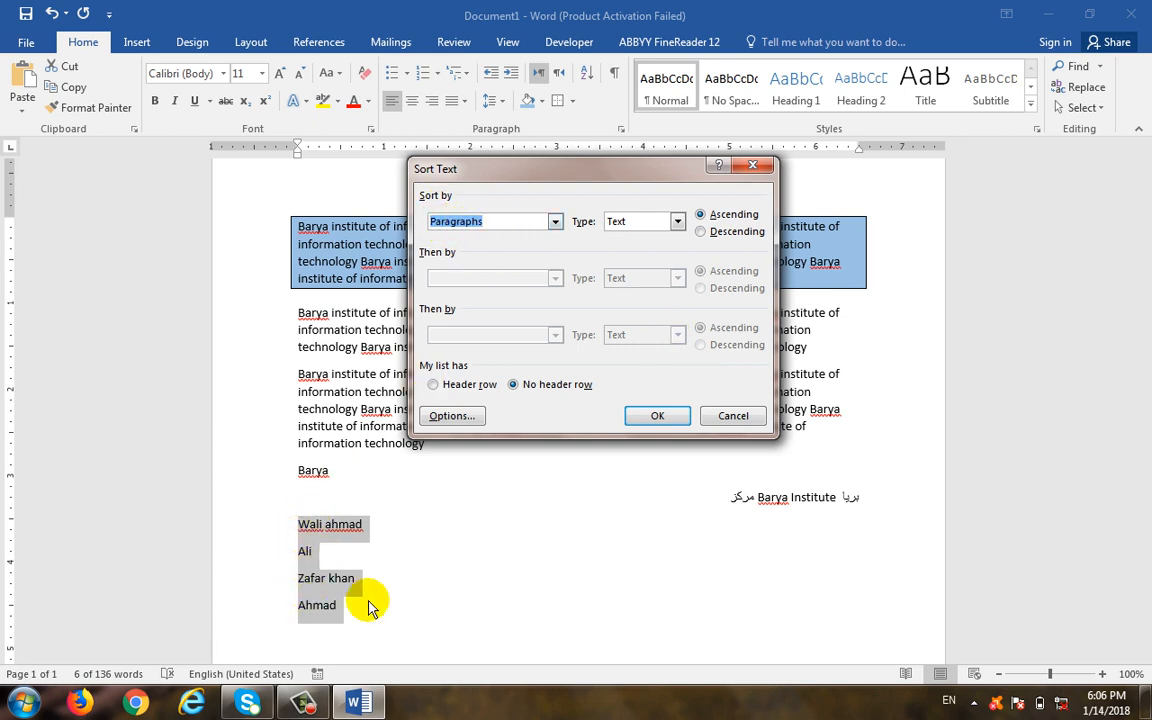
pyautogui.click(554, 222)
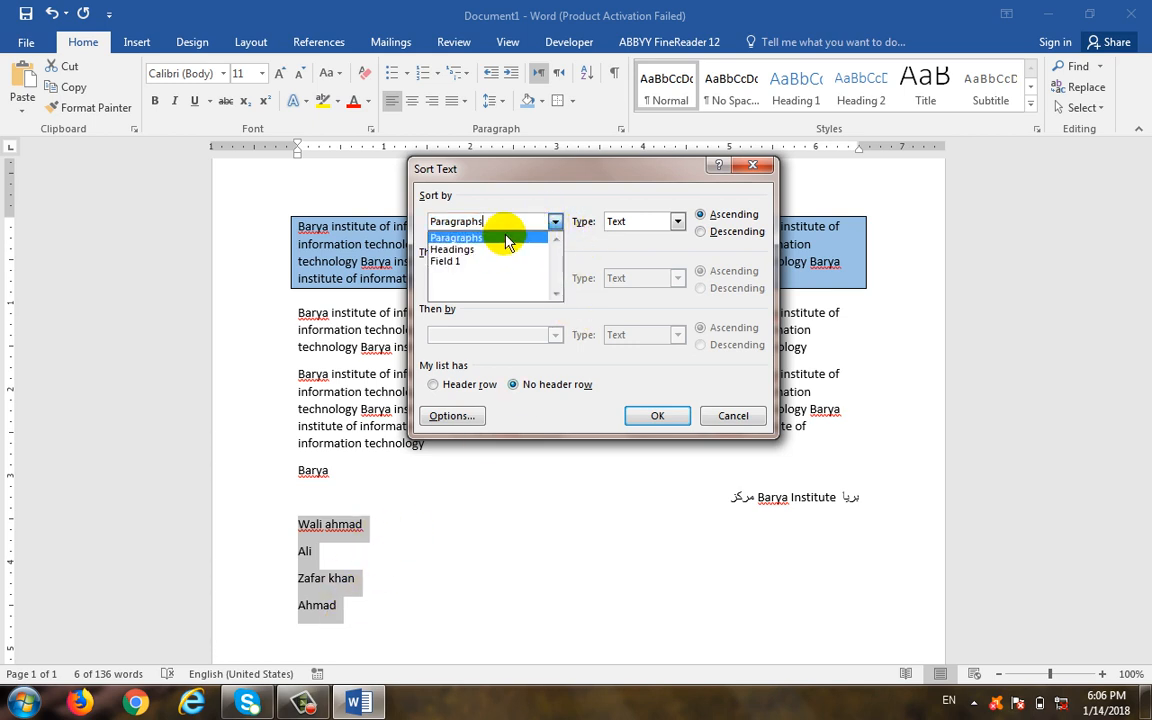
pyautogui.click(518, 237)
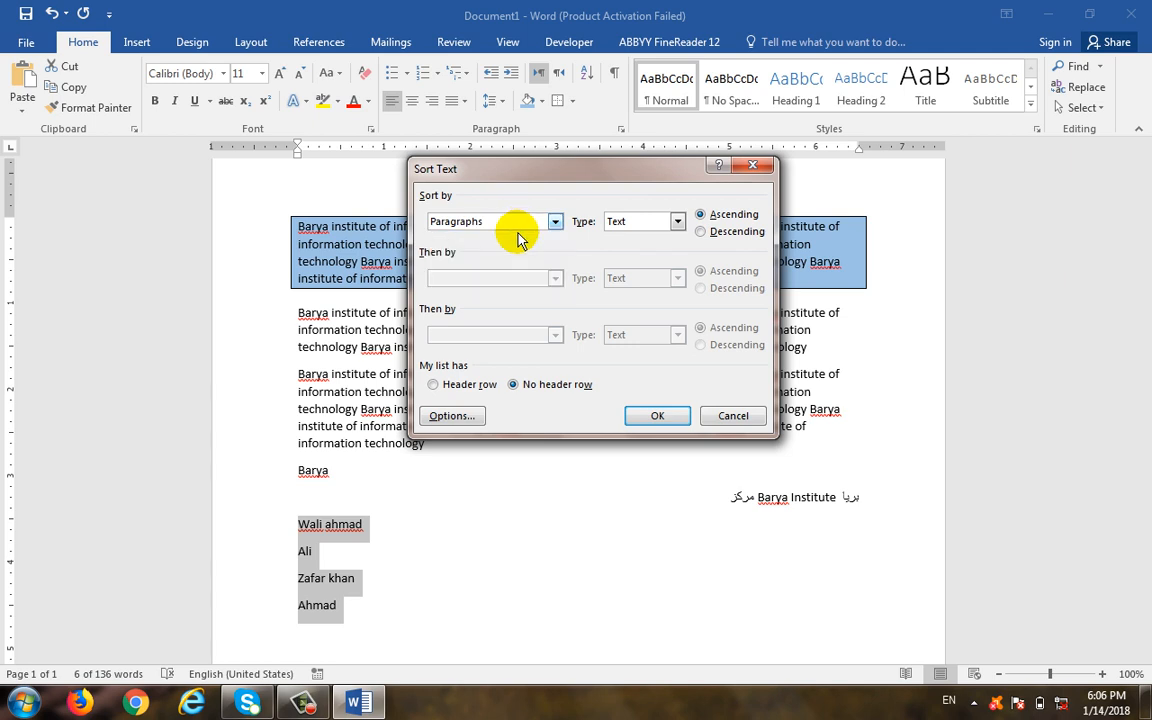
pyautogui.click(641, 224)
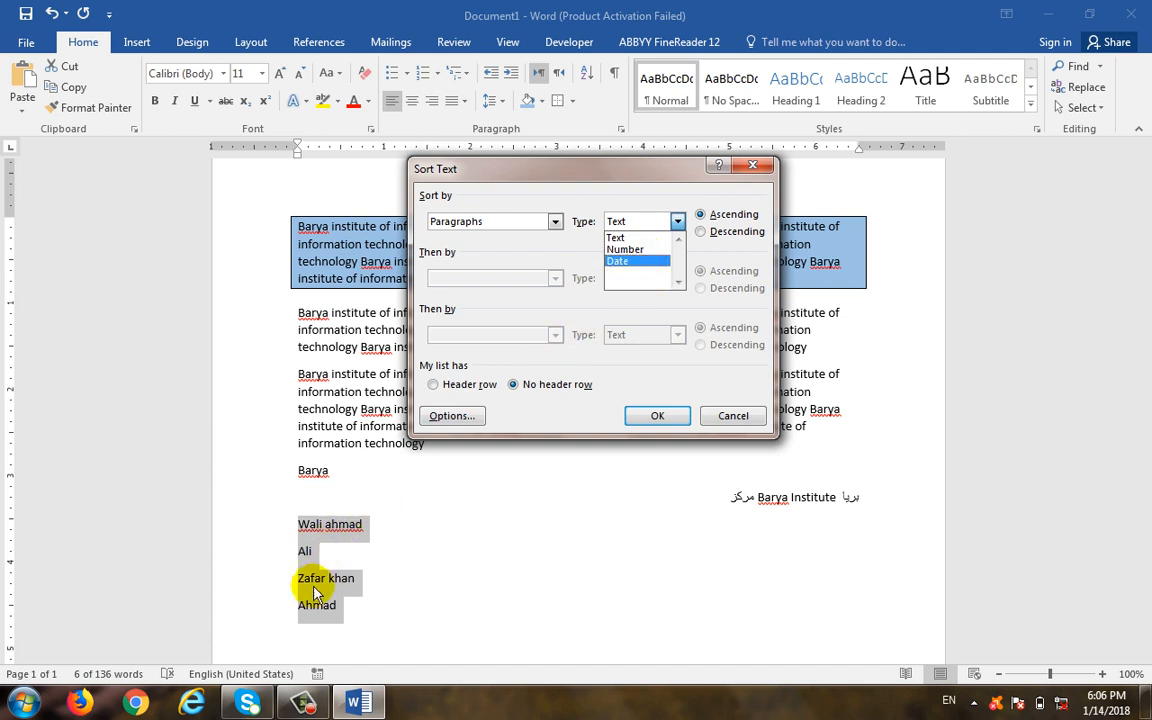
pyautogui.click(645, 235)
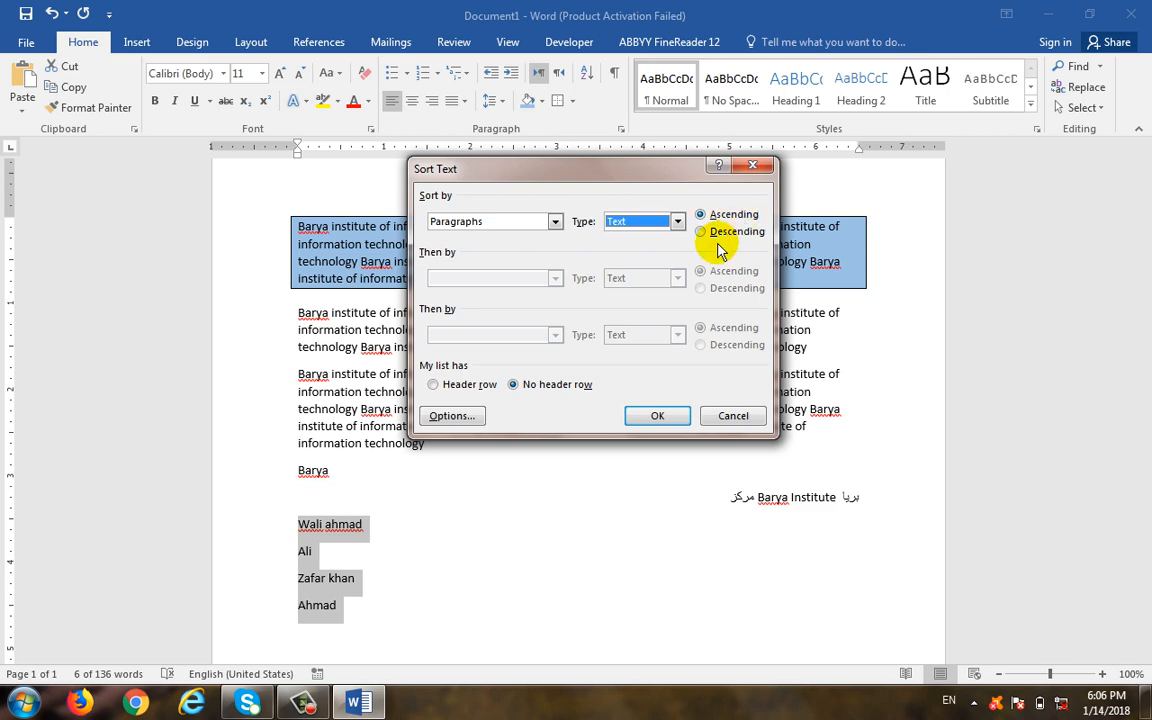
pyautogui.click(675, 415)
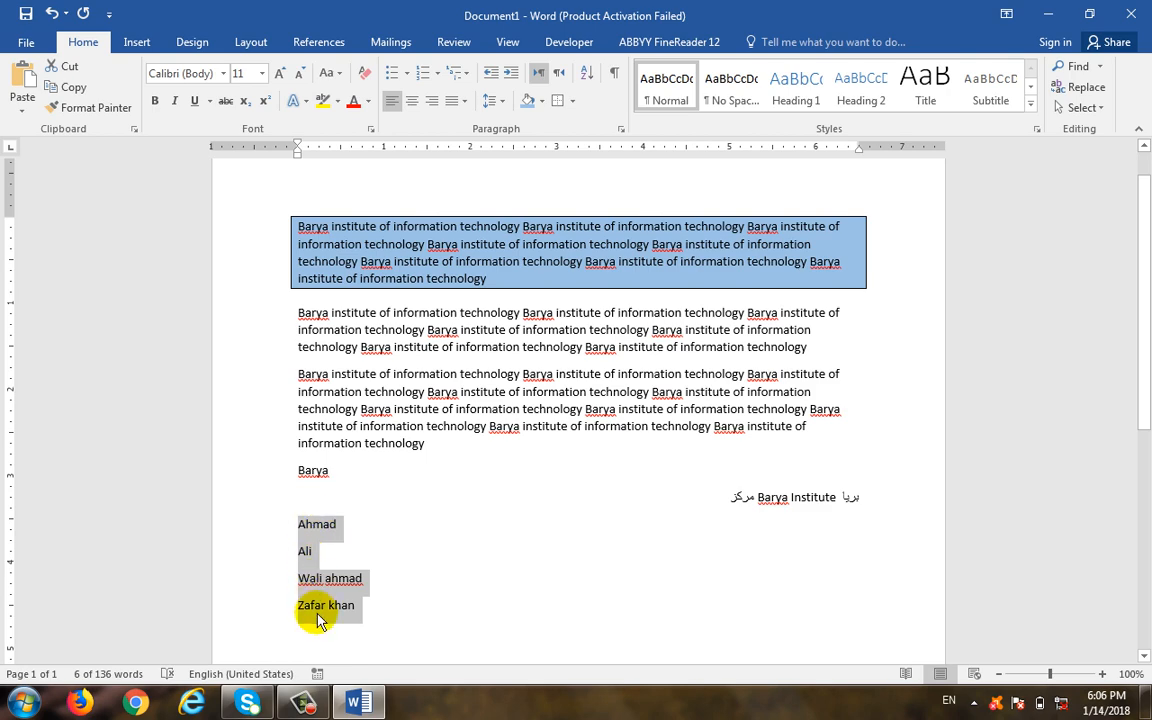
# - Sort the same list of names in descending order, then review the sort settings without changing them
pyautogui.click(588, 74)
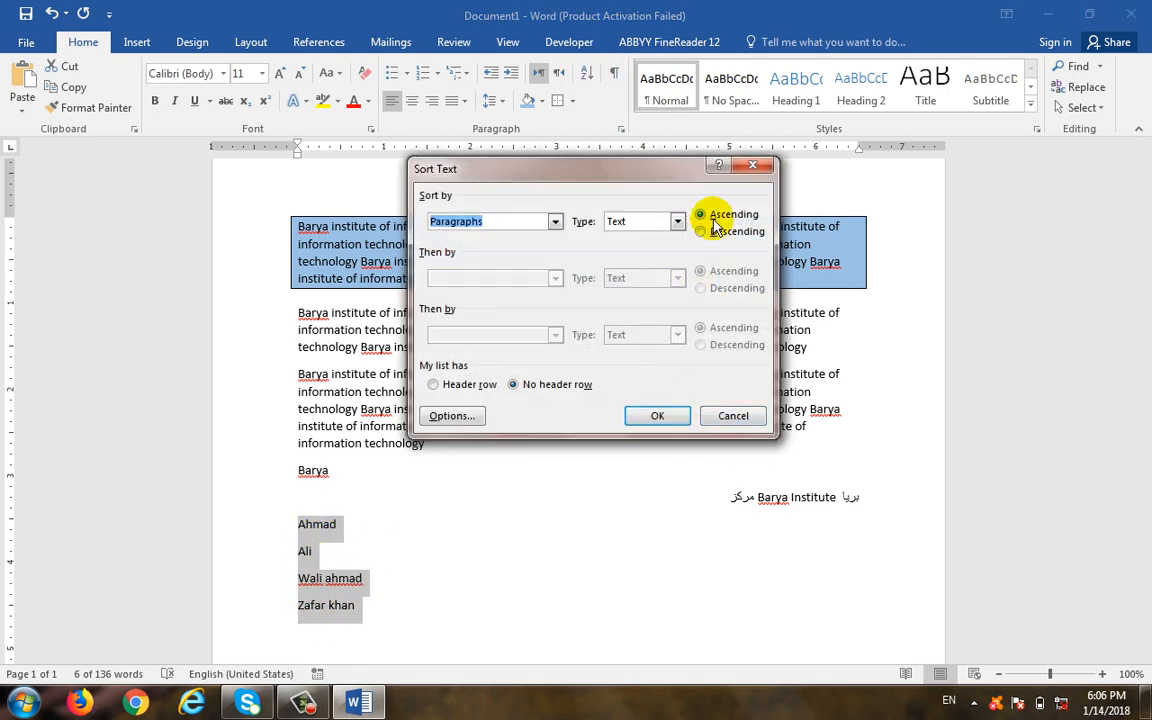
pyautogui.click(724, 232)
pyautogui.click(664, 415)
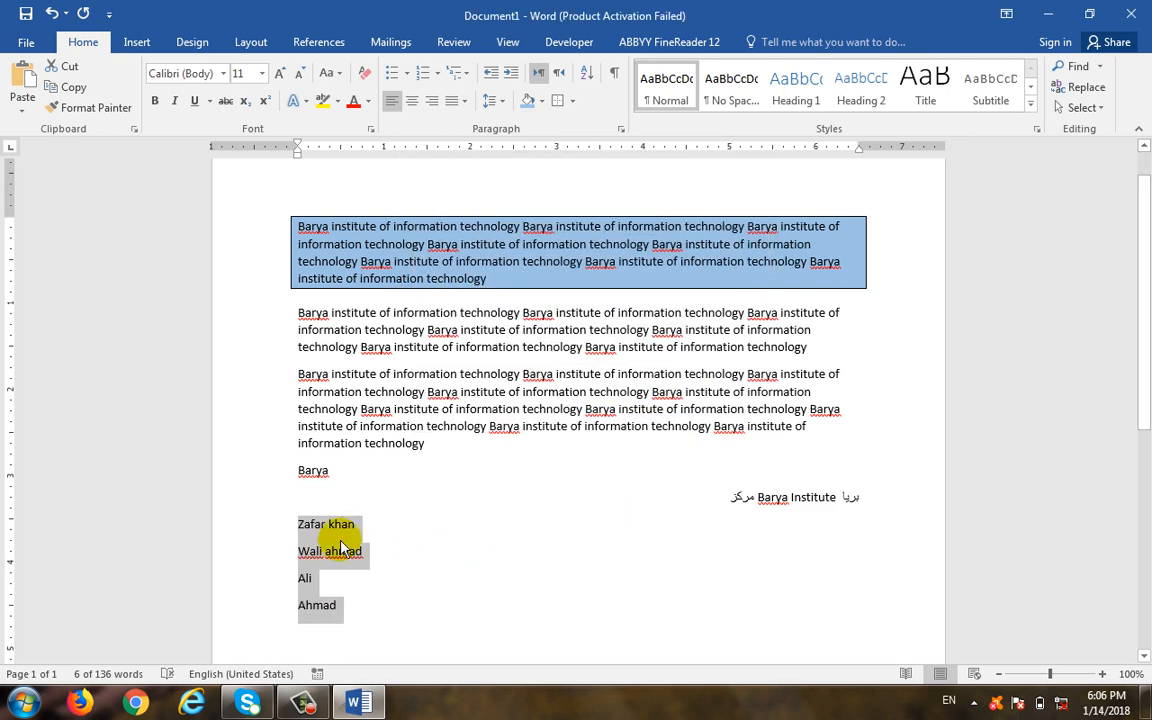
pyautogui.click(590, 74)
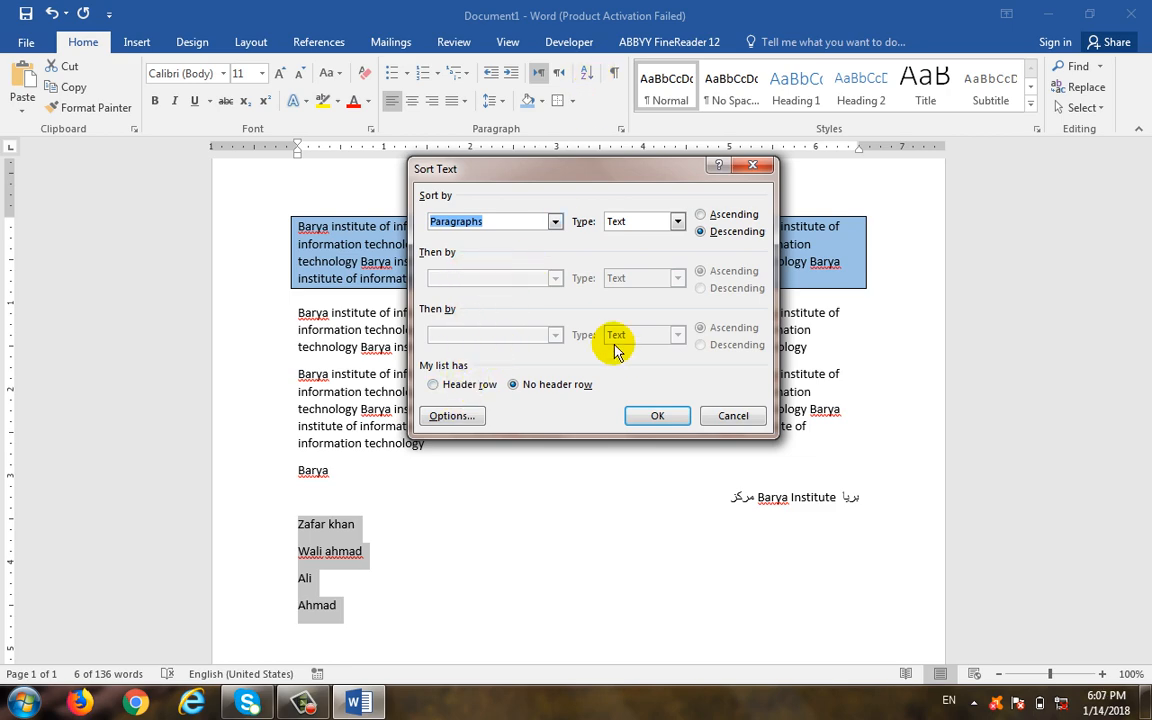
pyautogui.click(740, 414)
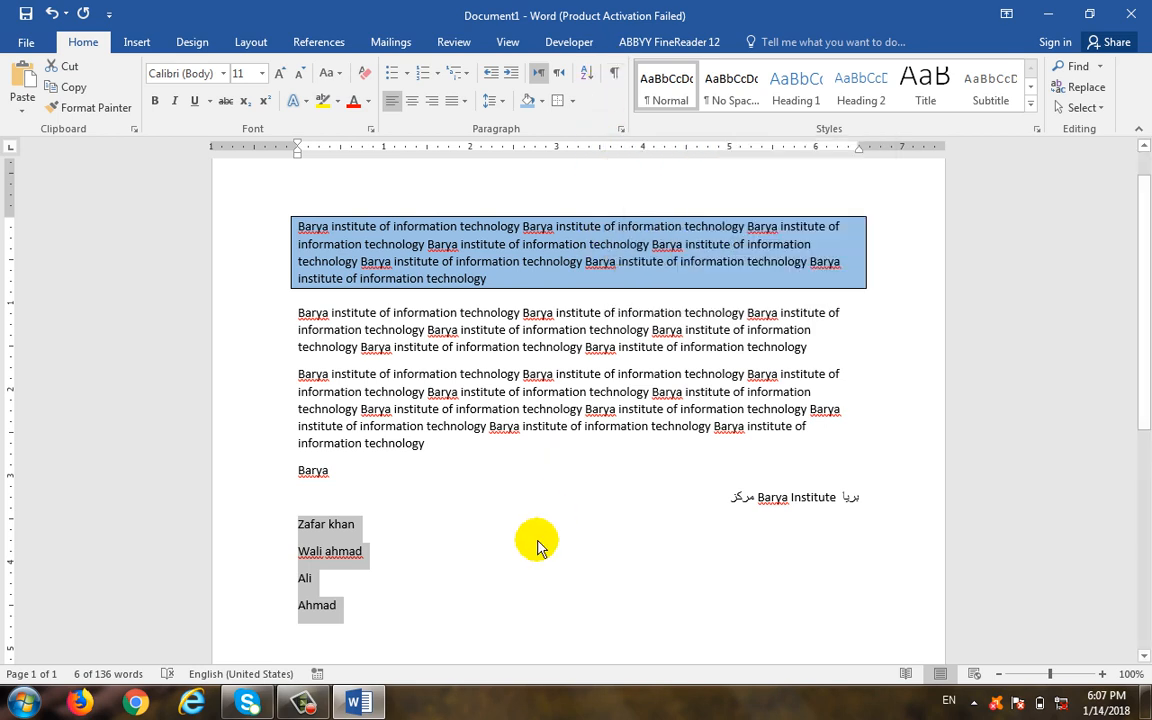
# - Show the formatting marks, examine the paragraph marks, and try a space and tabs after the third name in the list
pyautogui.click(553, 494)
pyautogui.click(612, 74)
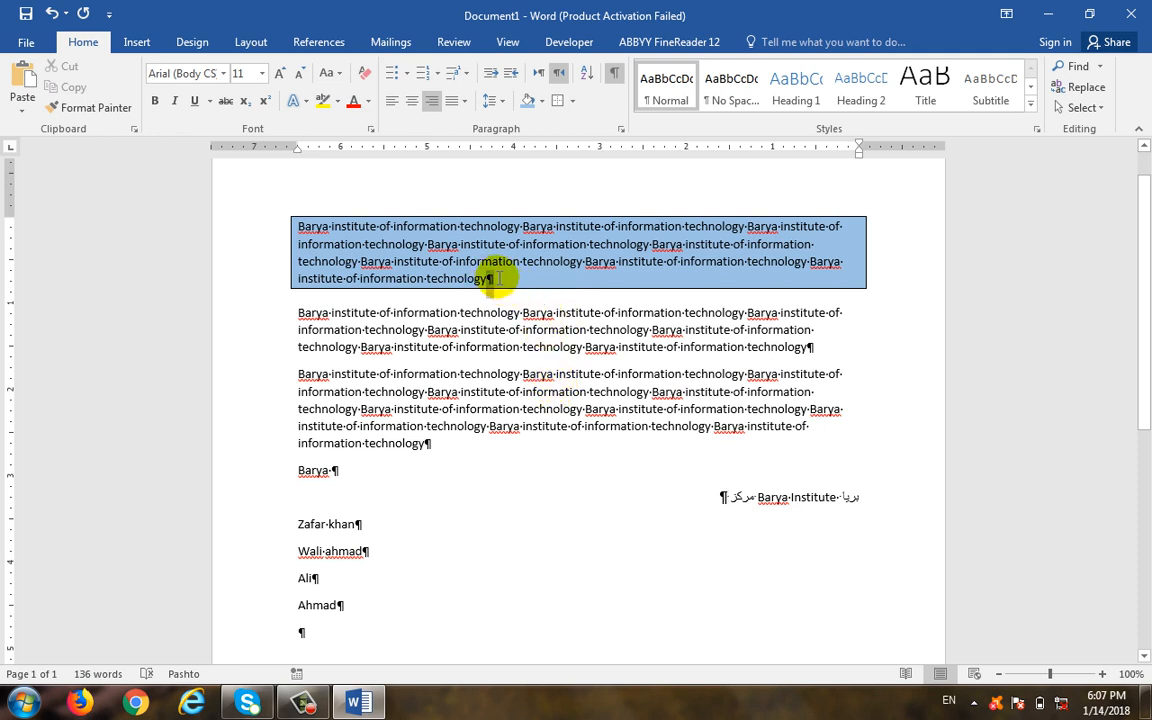
pyautogui.moveTo(498, 278); pyautogui.dragTo(502, 284)
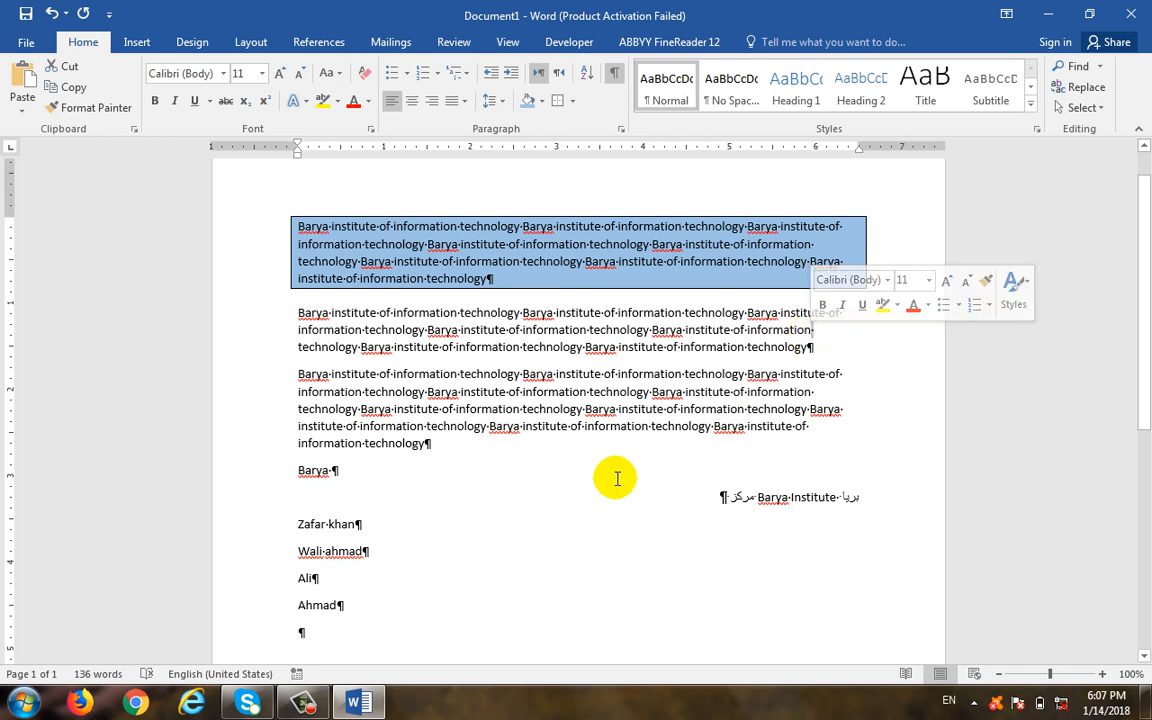
pyautogui.click(480, 588)
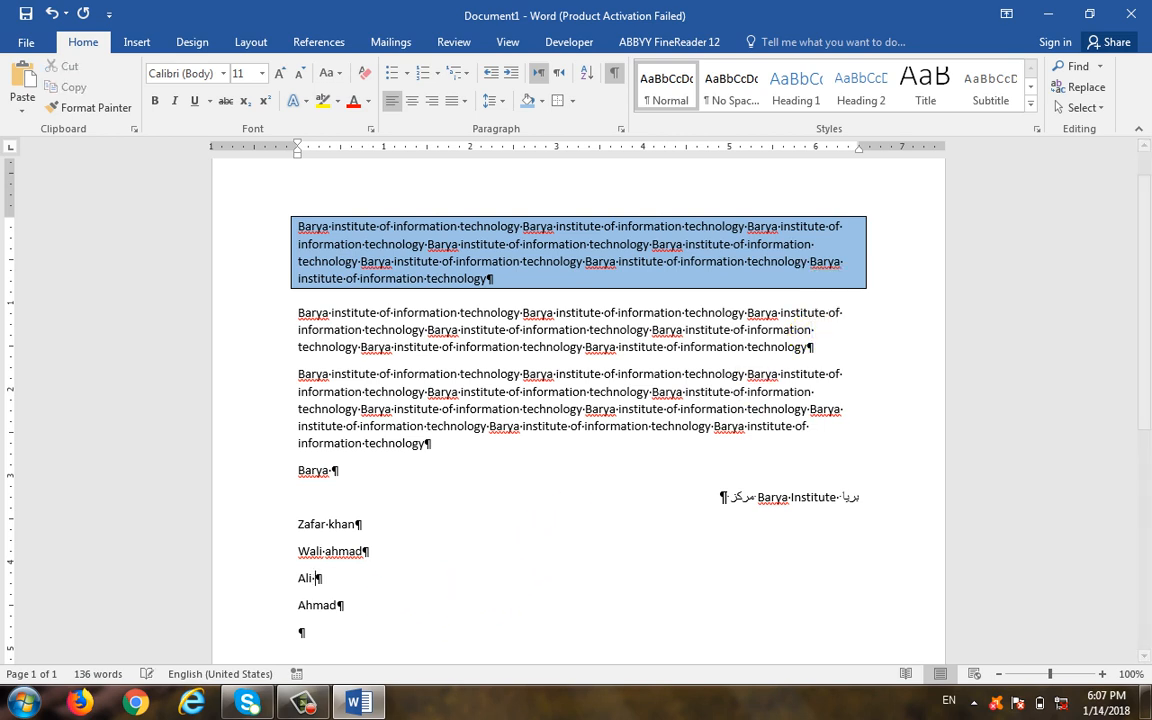
pyautogui.press('Tab')
pyautogui.press('Tab')
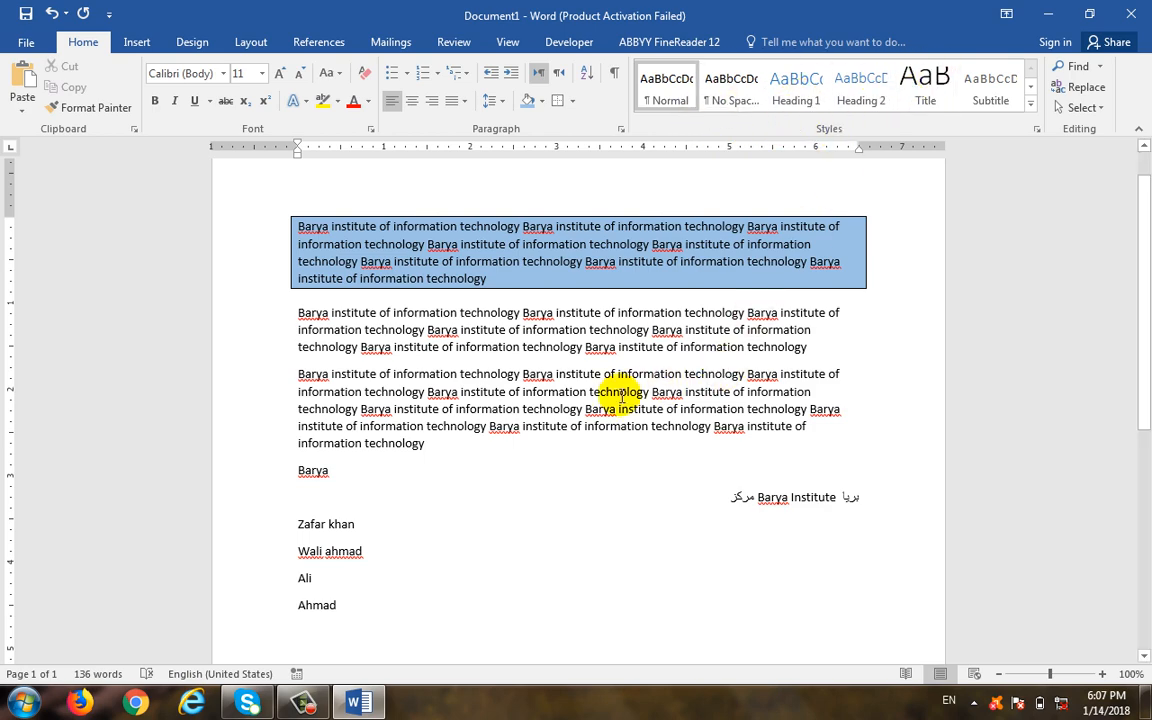
pyautogui.scroll(1, 656, 373)
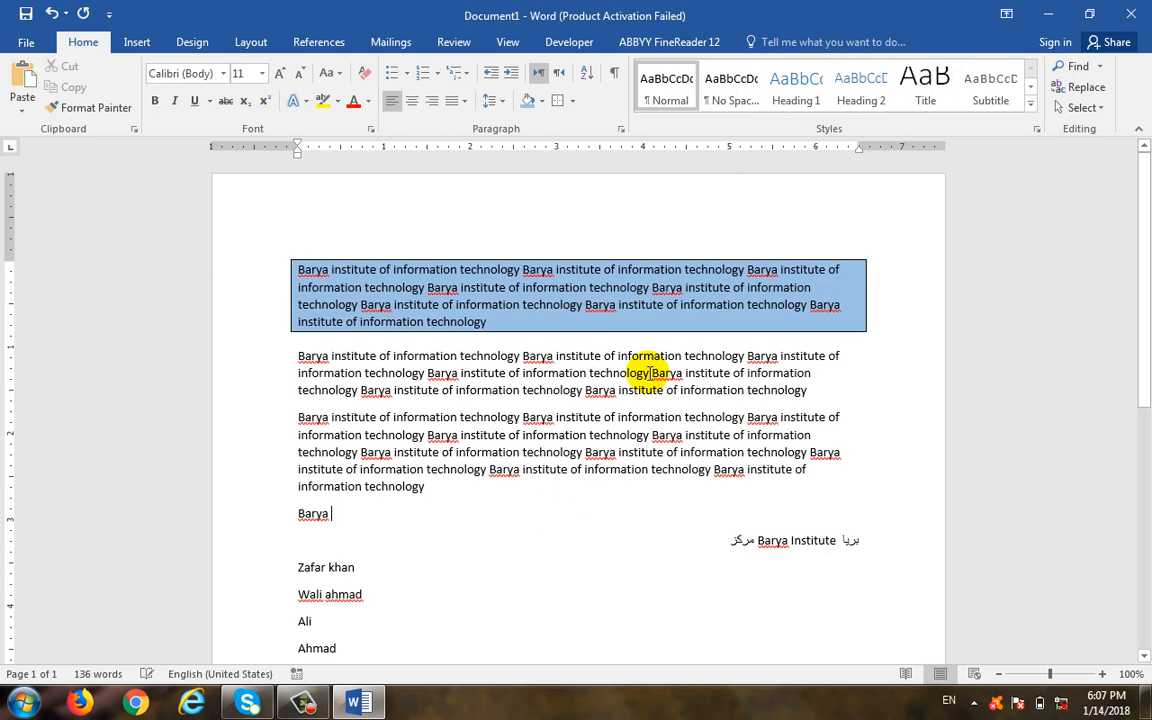
pyautogui.click(818, 100)
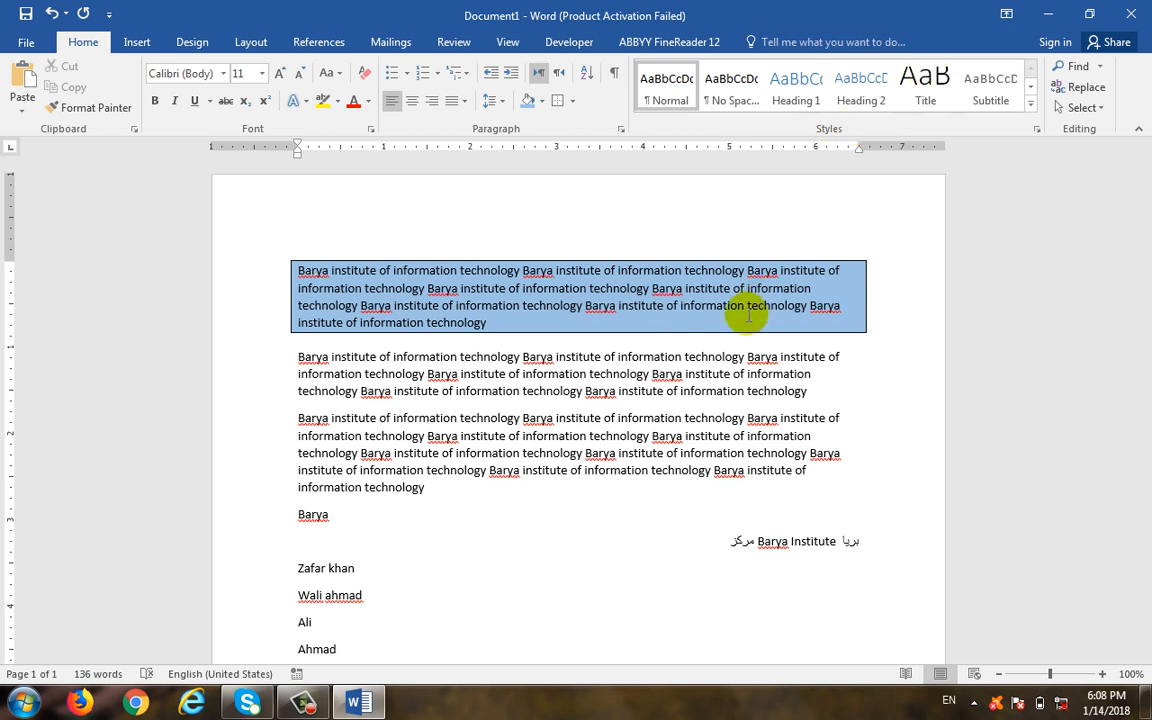
pyautogui.click(398, 543)
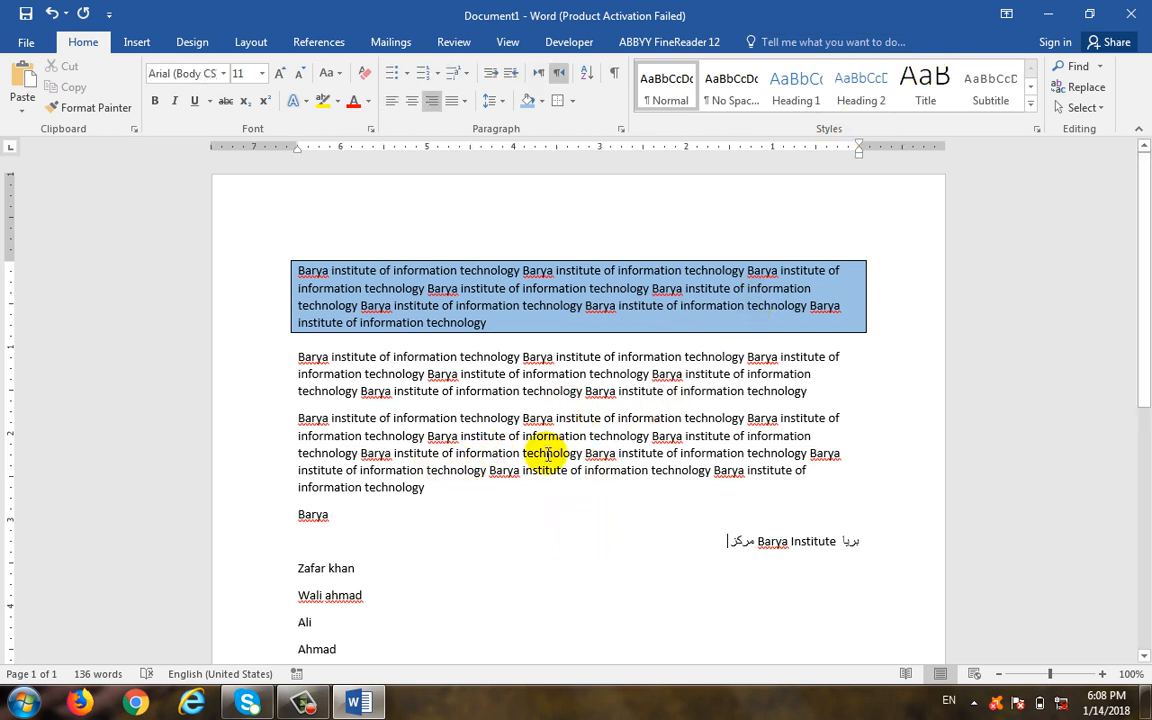
pyautogui.click(364, 564)
pyautogui.click(380, 543)
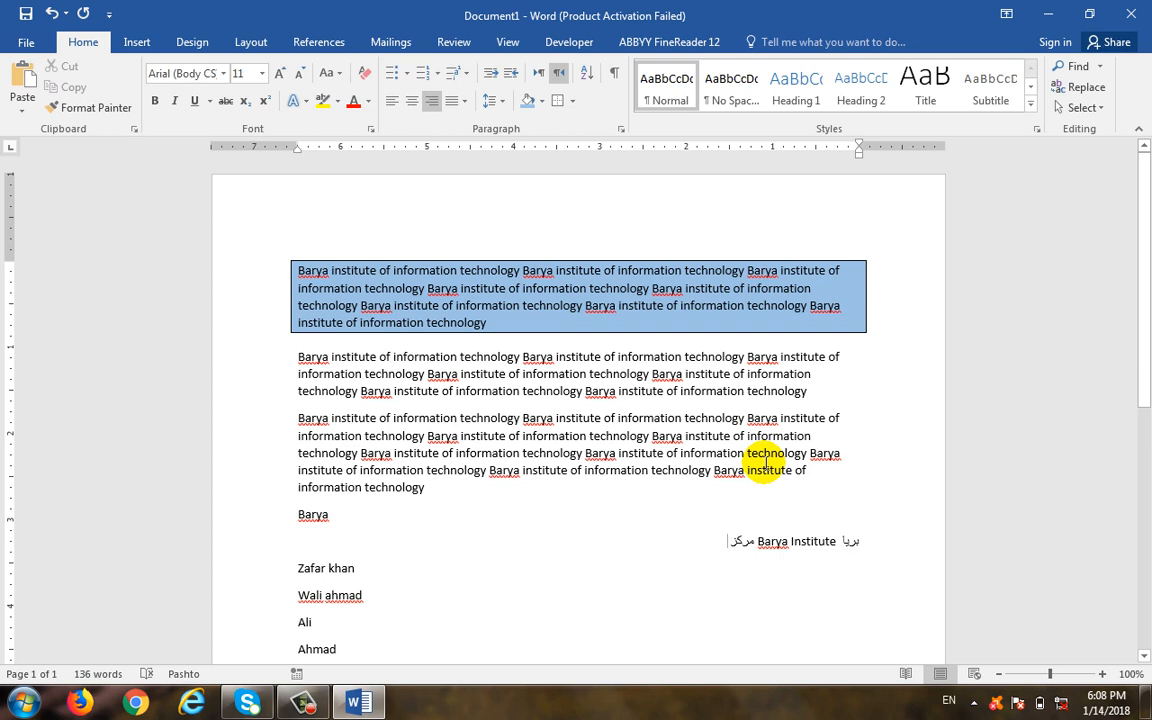
pyautogui.click(458, 470)
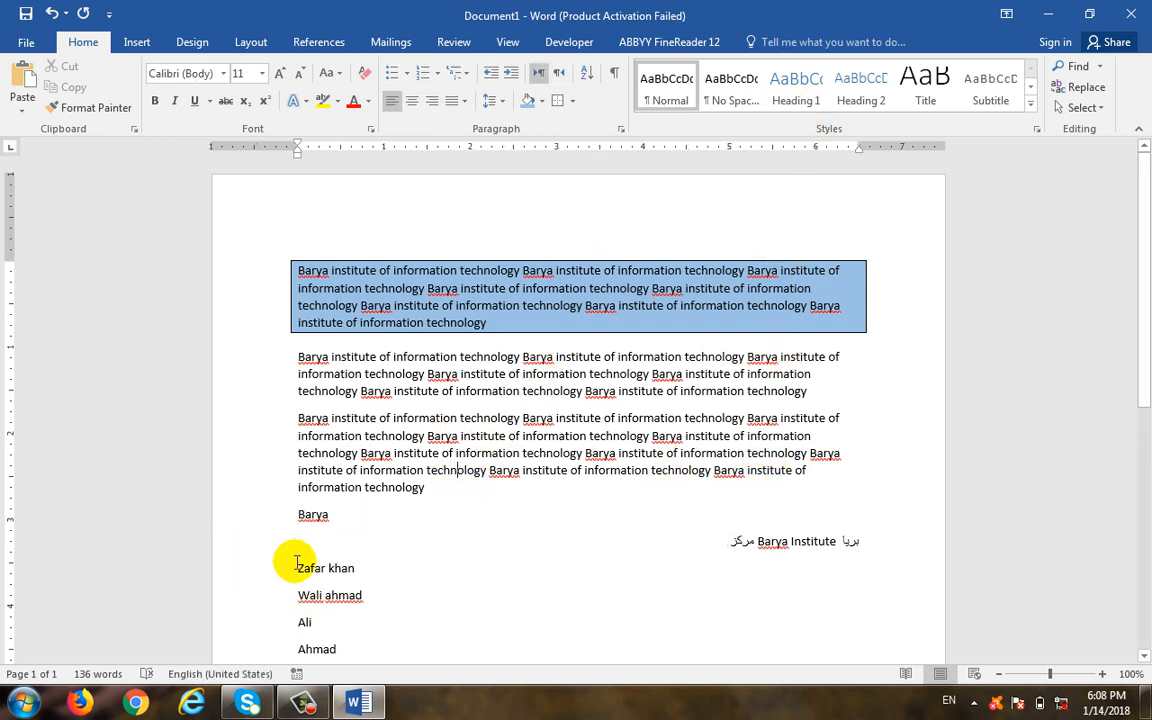
# - Format the first name in the list manually with font size 20, red font color and bold
pyautogui.moveTo(345, 562); pyautogui.dragTo(289, 567)
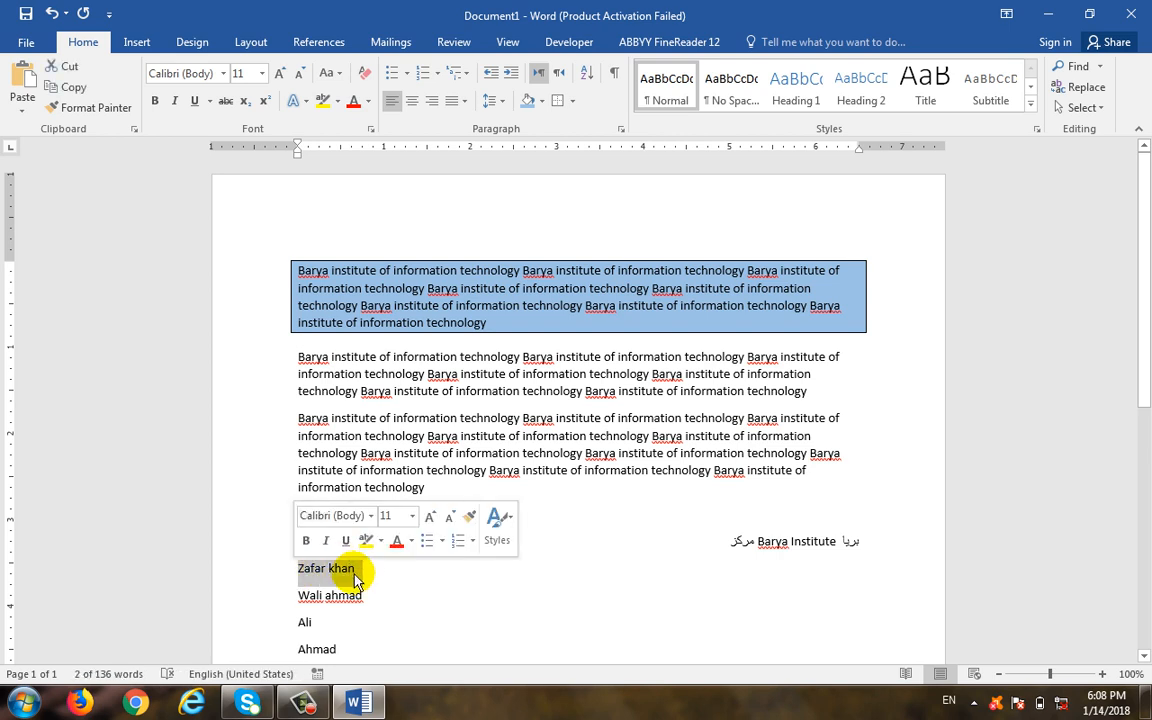
pyautogui.click(258, 73)
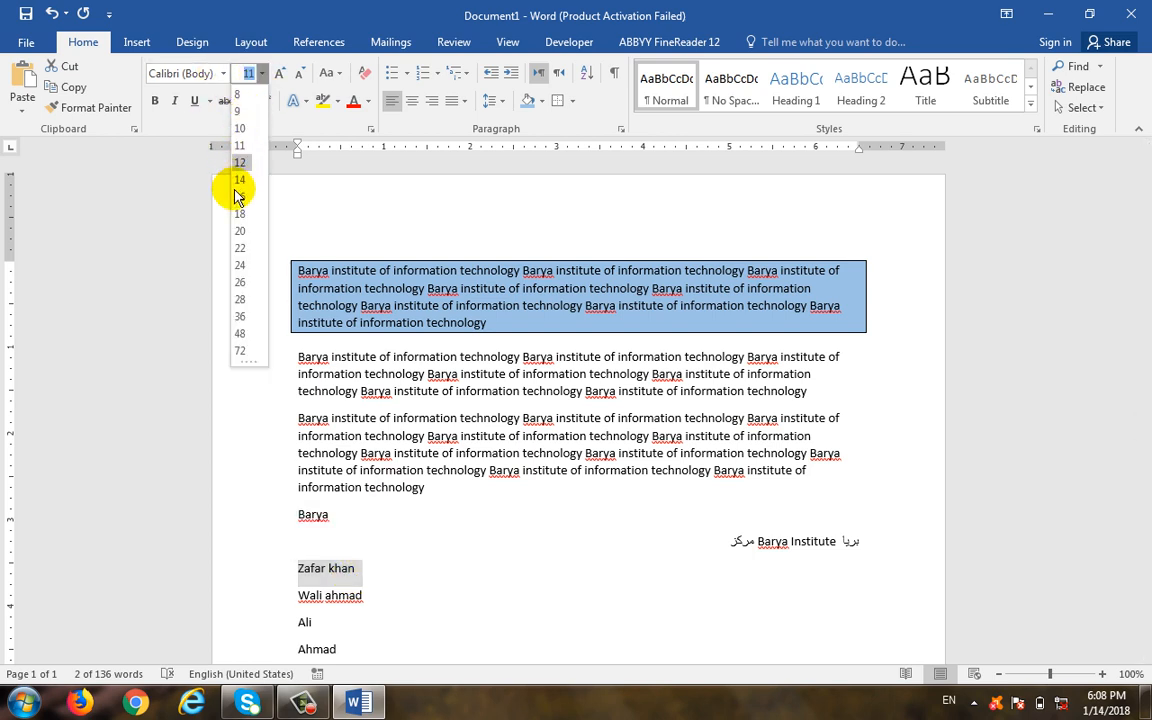
pyautogui.click(239, 230)
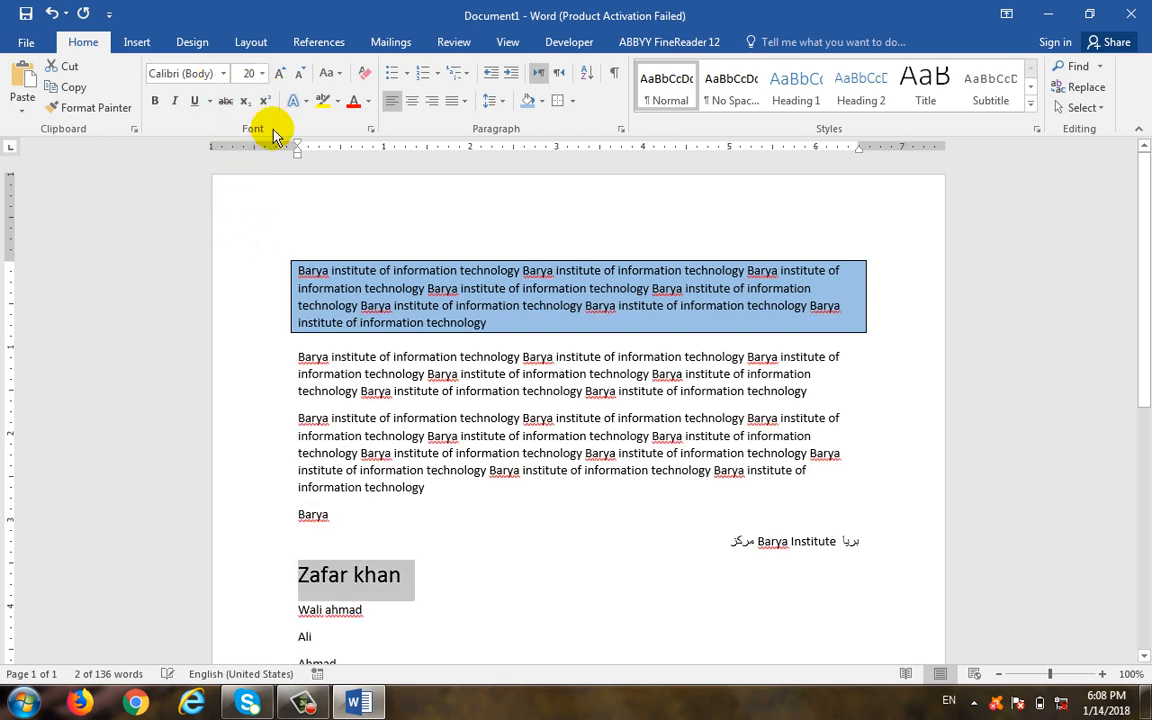
pyautogui.click(352, 103)
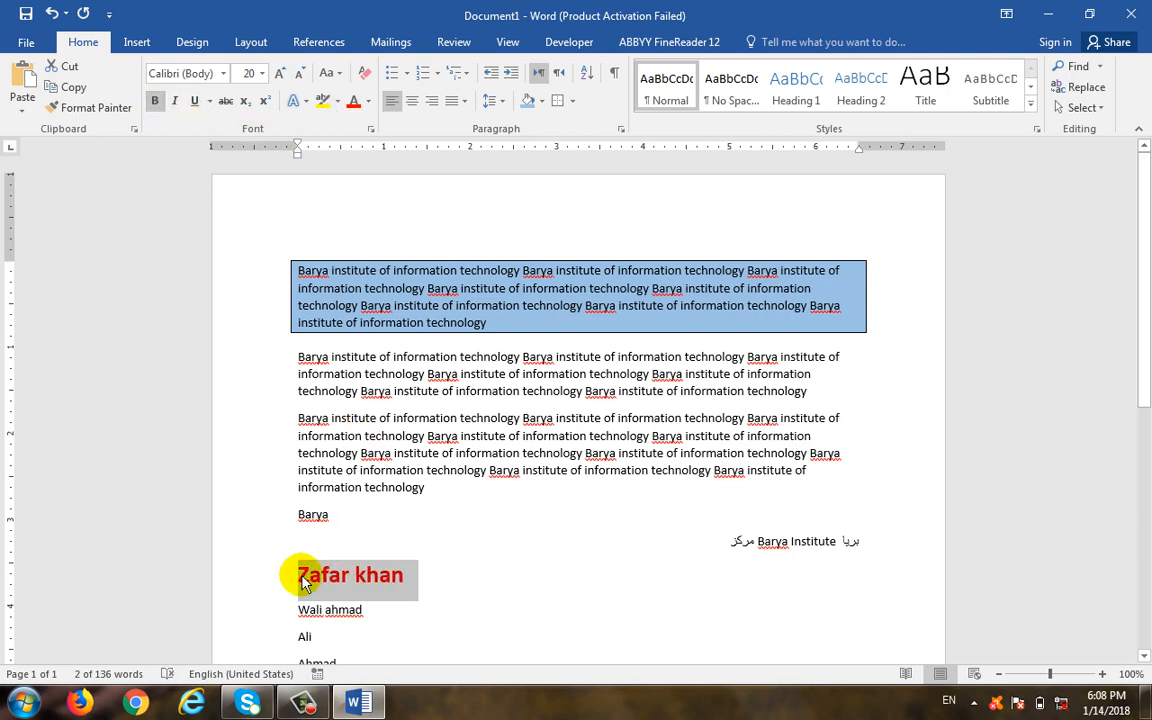
# - Compare the font size and formatting of the first name in the list with those of the last name
pyautogui.scroll(-3, 419, 378)
pyautogui.moveTo(342, 488); pyautogui.dragTo(291, 489)
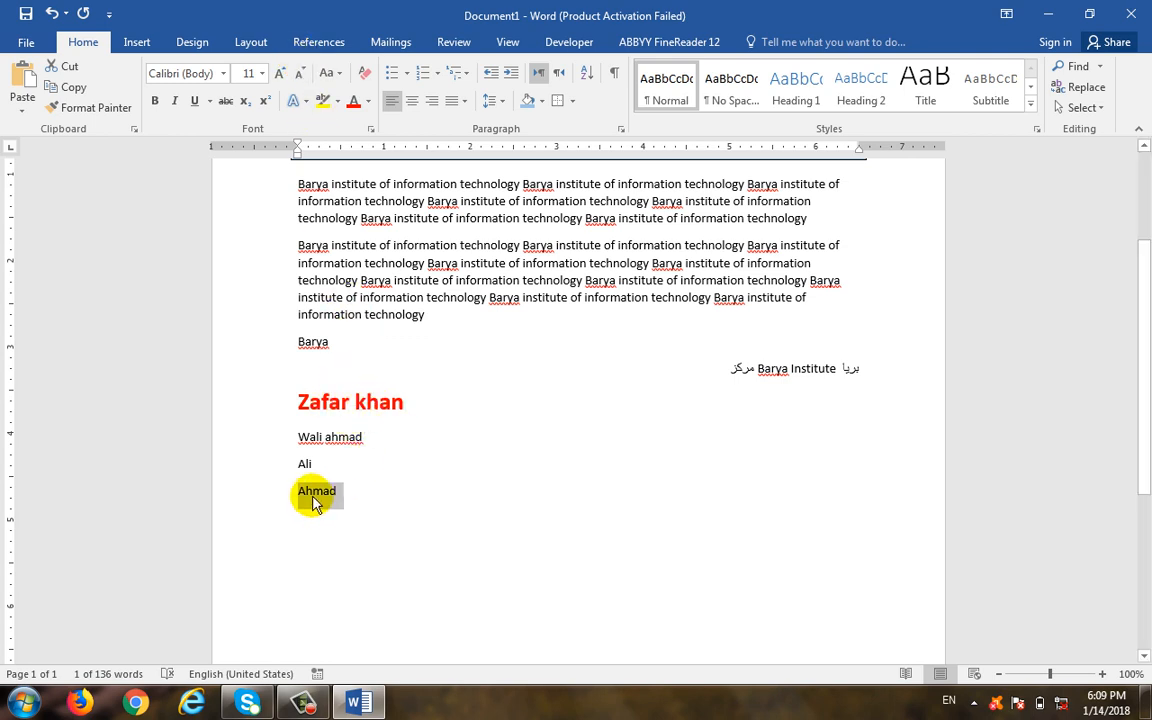
pyautogui.click(350, 400)
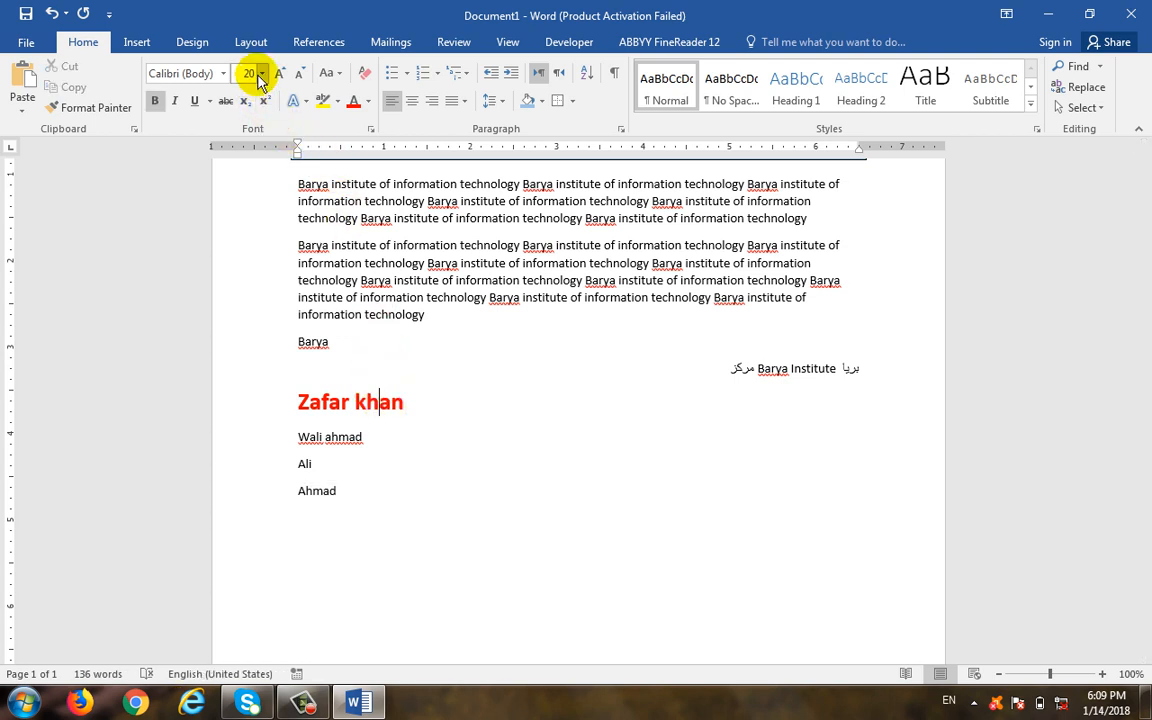
pyautogui.doubleClick(318, 494)
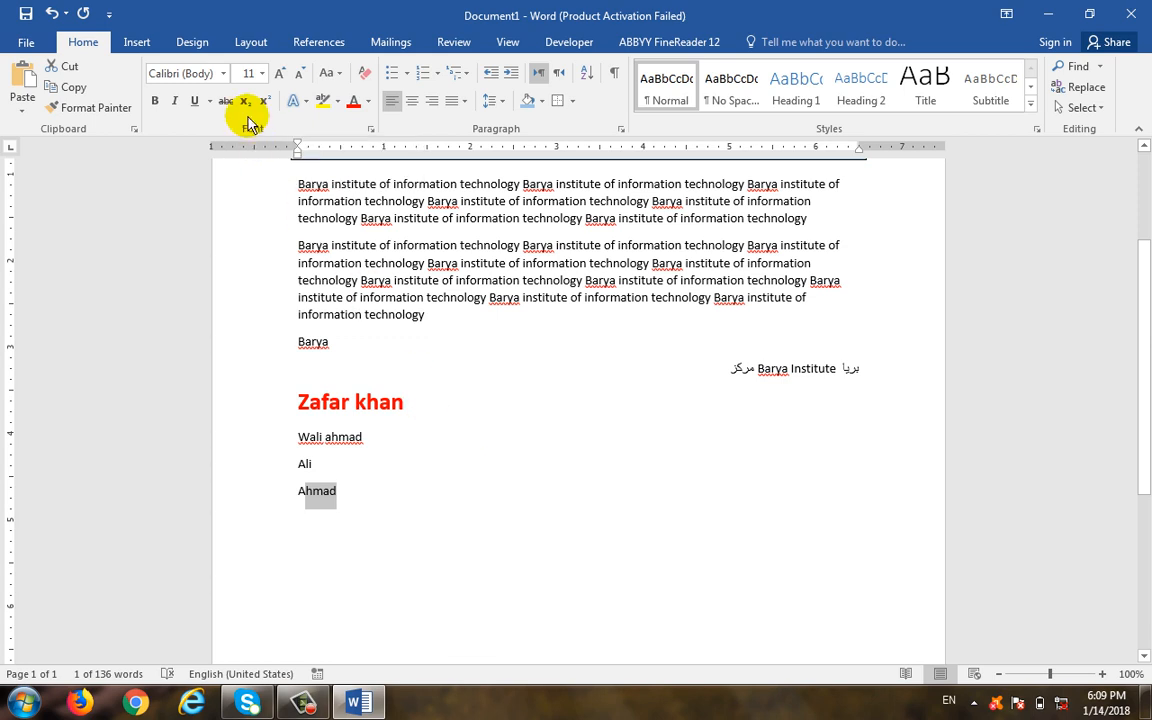
pyautogui.click(396, 398)
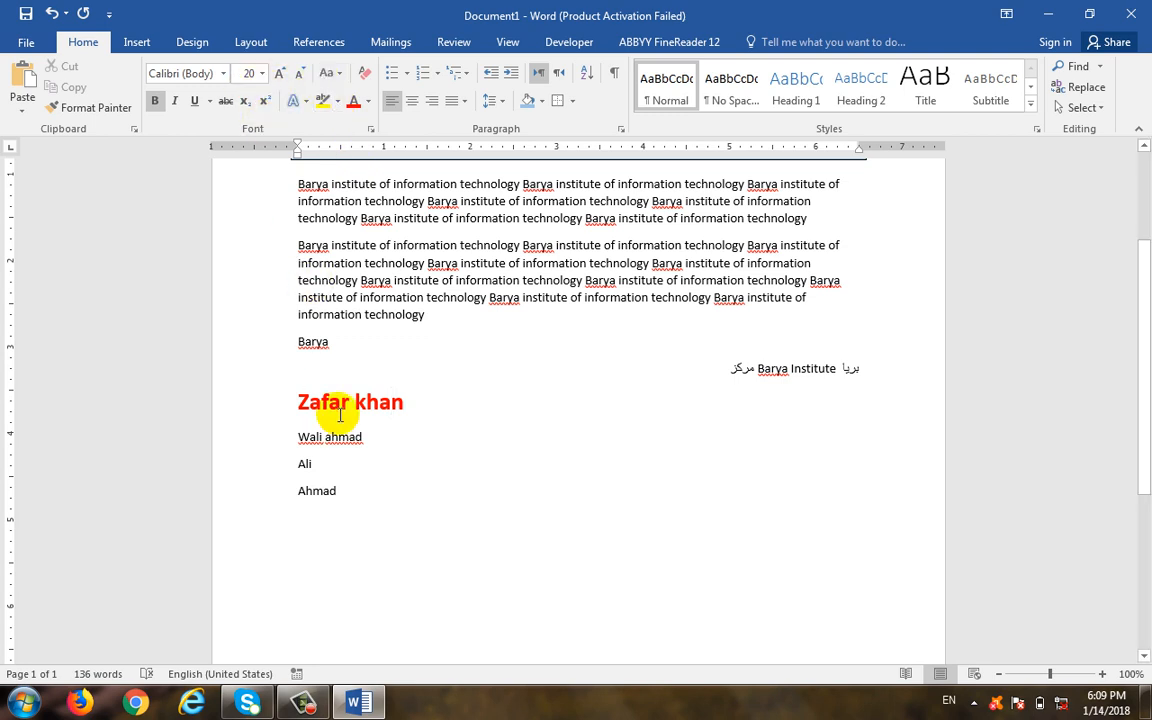
# - Undo the manual formatting of the first name in the list and apply the Heading 1 style to it
pyautogui.hotkey('ctrl', 'z')
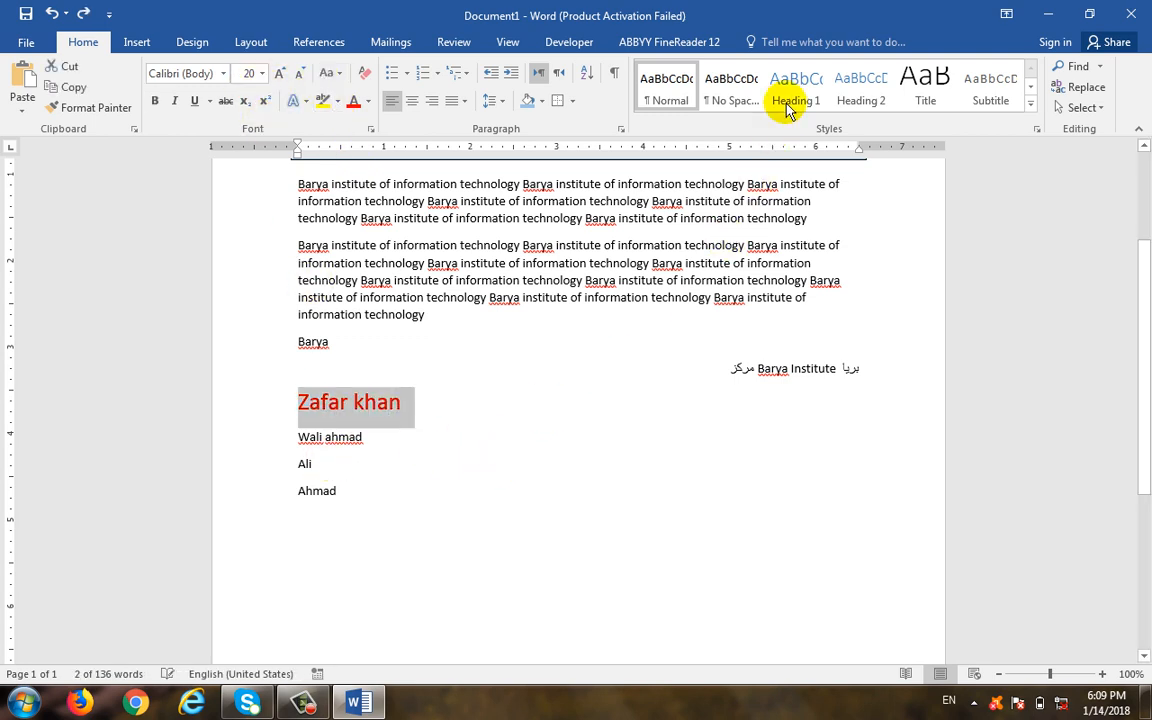
pyautogui.hotkey('ctrl', 'z')
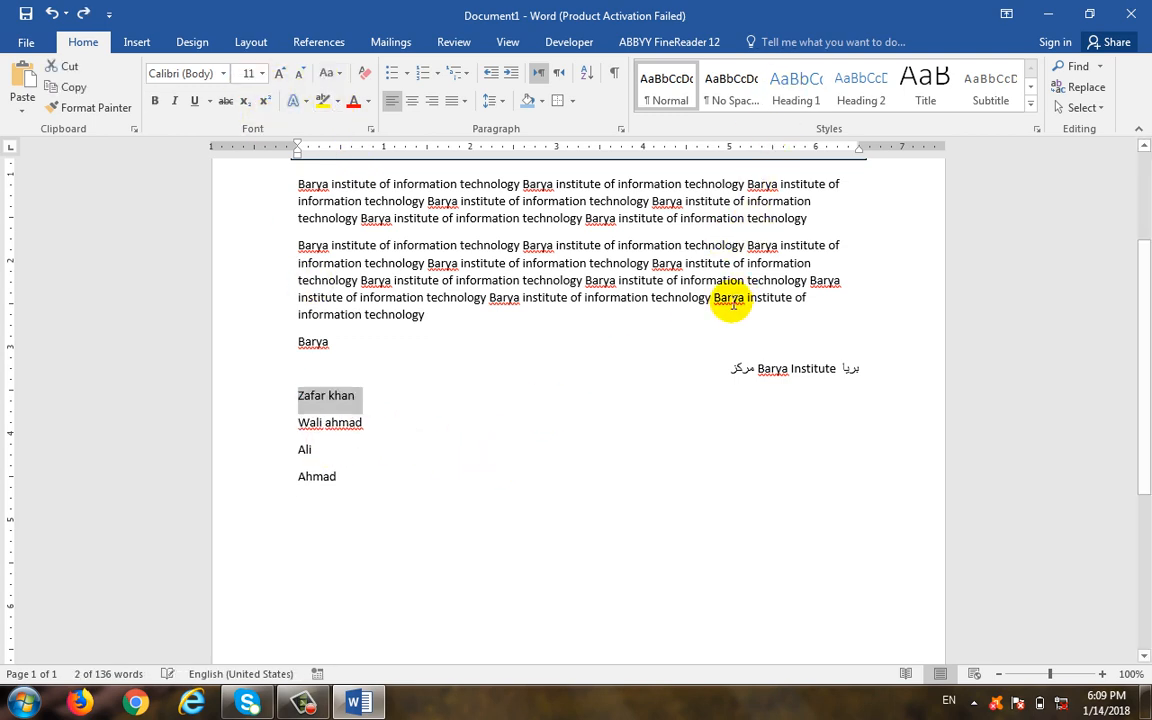
pyautogui.click(800, 91)
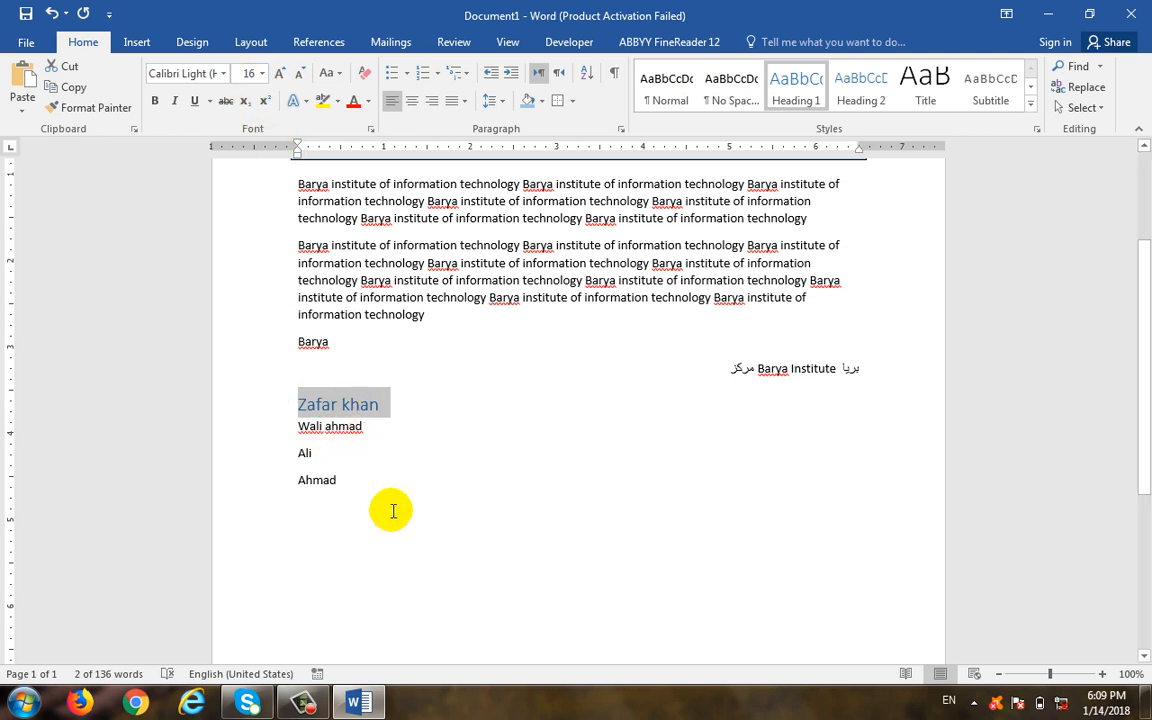
# - Apply the Heading 1 style to the last name in the list and to the single-word "Barya" line
pyautogui.click(323, 487)
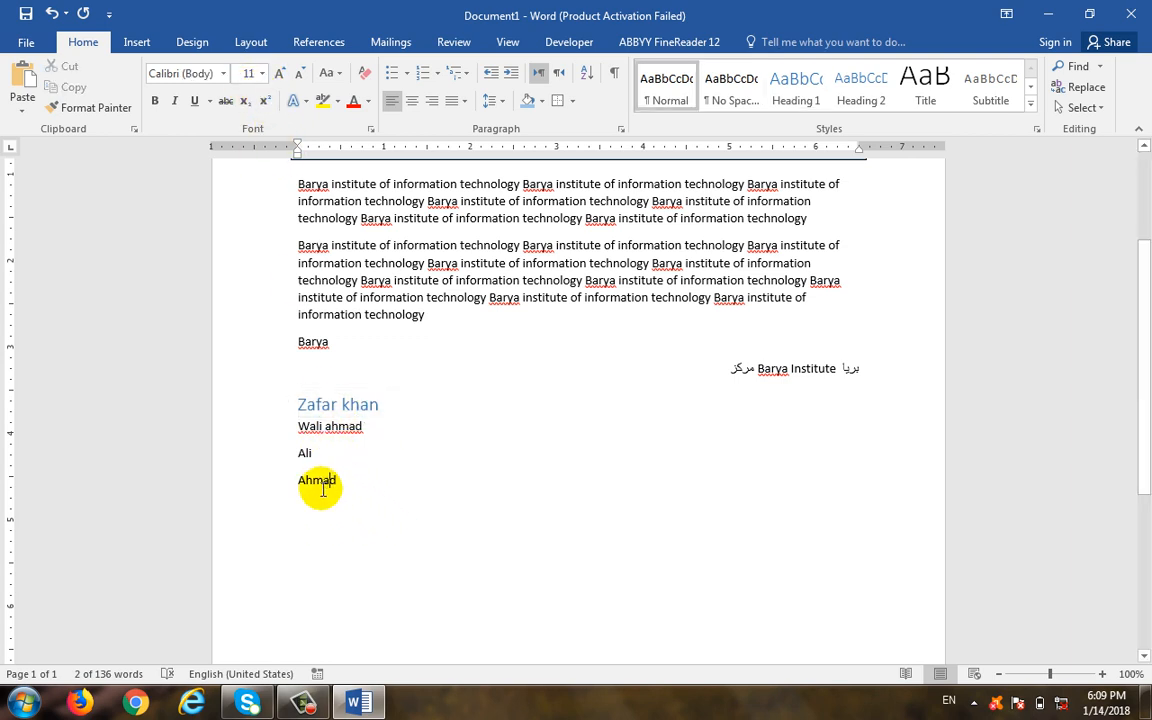
pyautogui.click(797, 95)
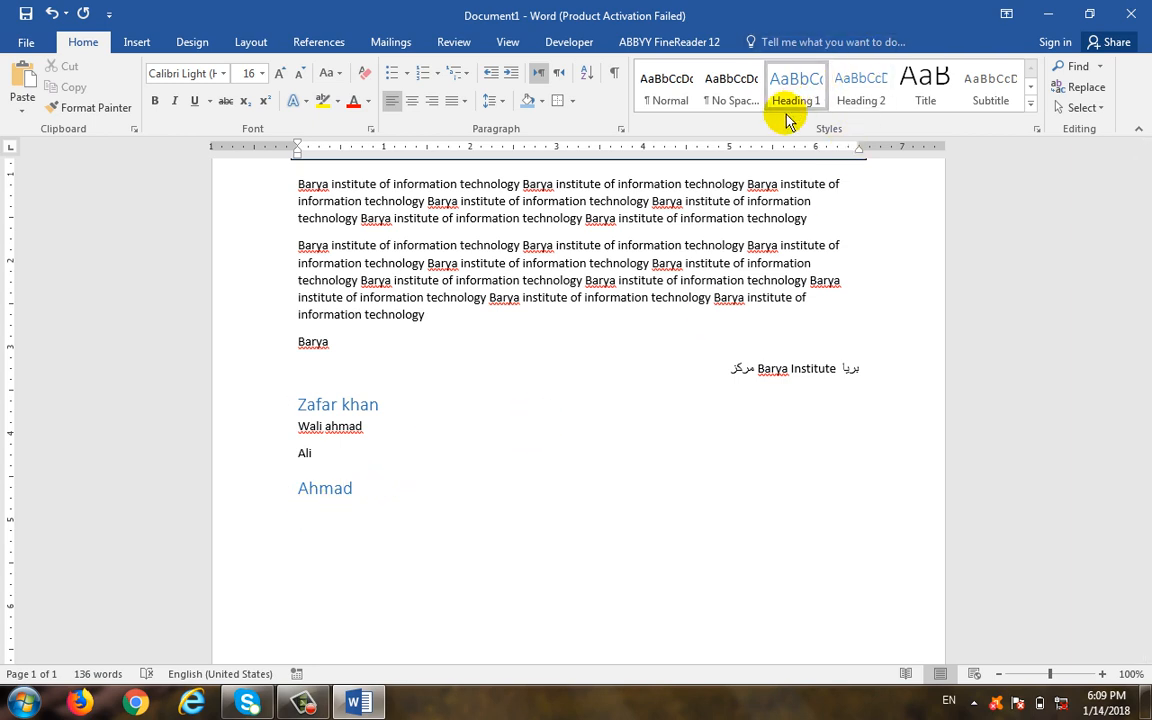
pyautogui.click(497, 445)
pyautogui.click(326, 340)
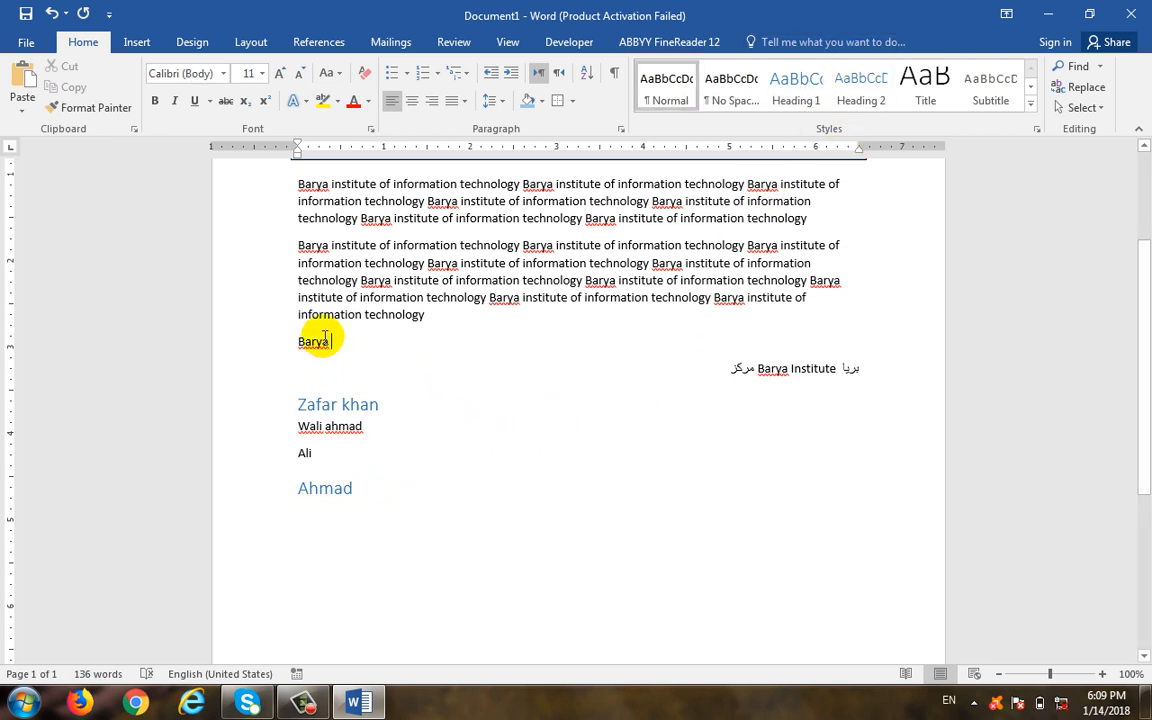
pyautogui.click(778, 84)
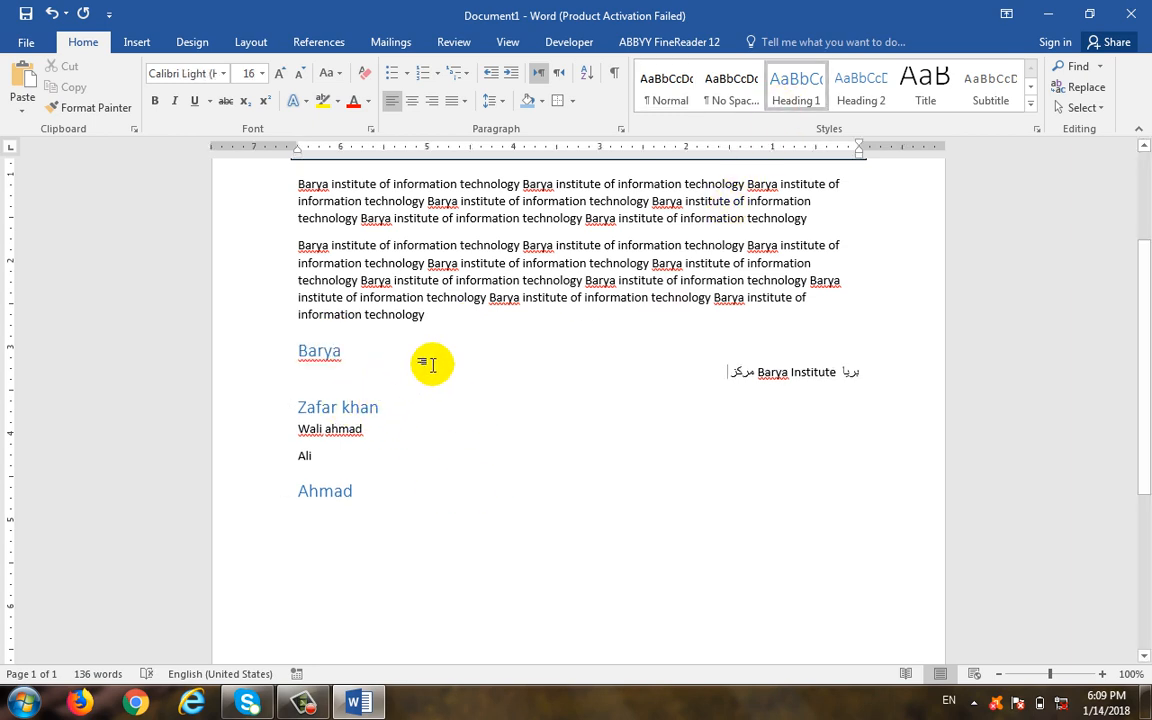
# - Modify the Heading 1 style so its font color is orange (Accent 2)
pyautogui.click(450, 372)
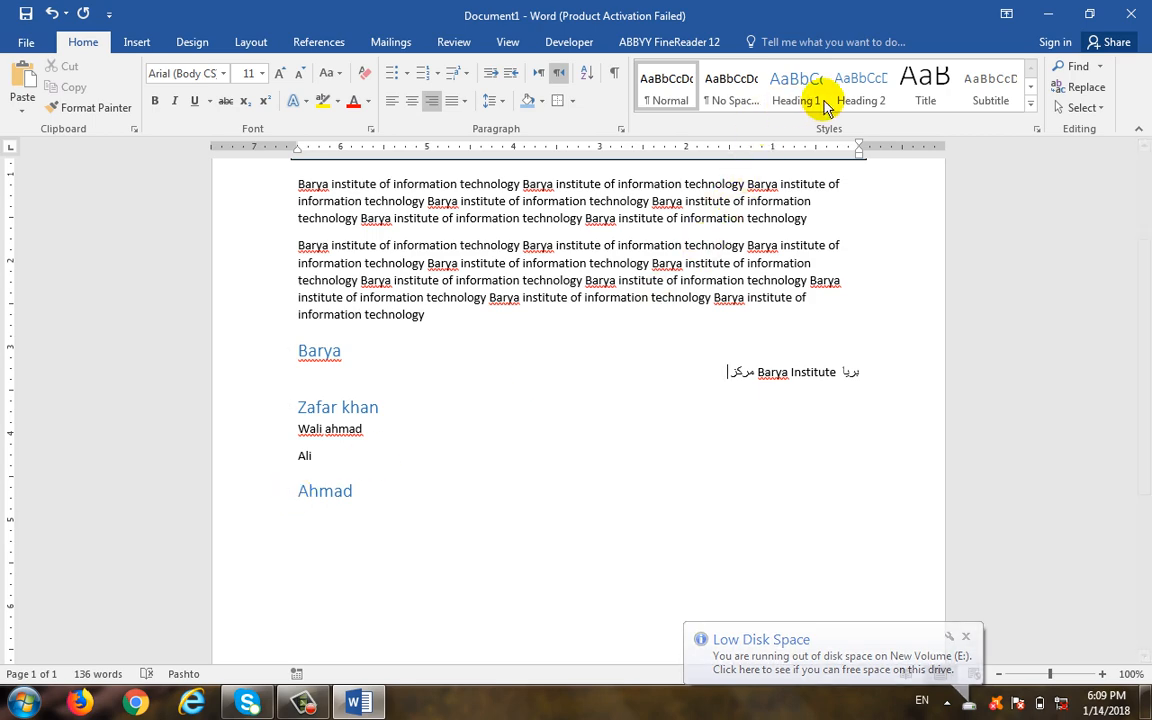
pyautogui.rightClick(793, 90)
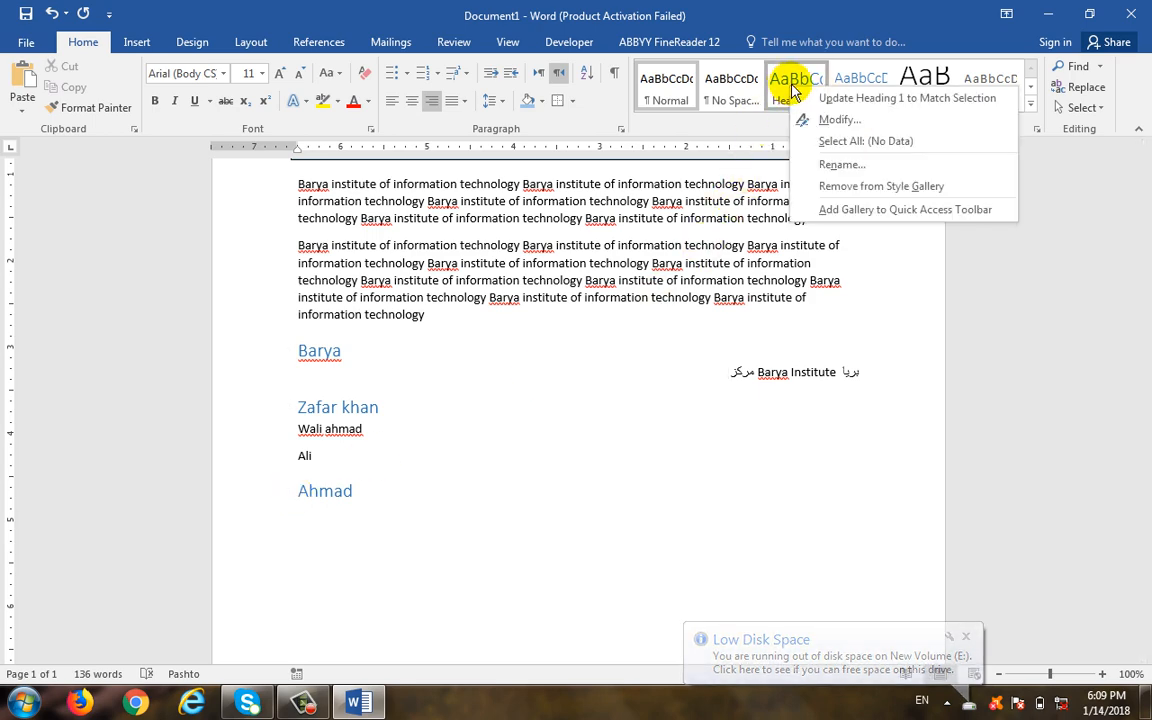
pyautogui.click(840, 122)
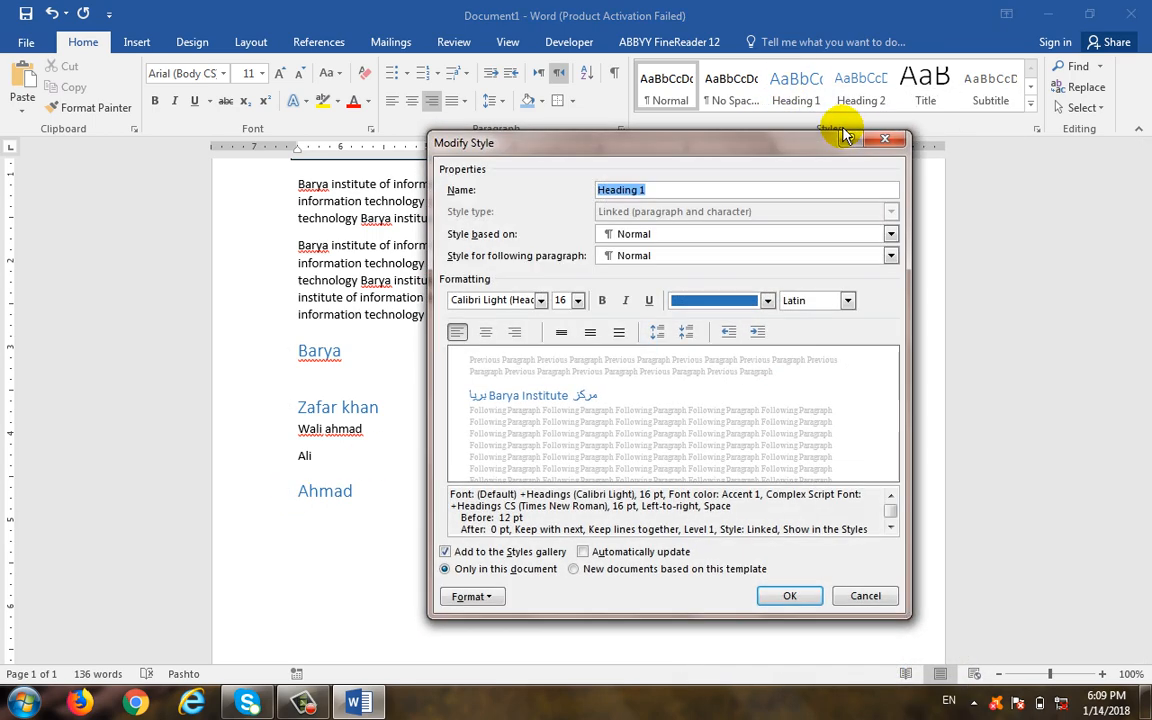
pyautogui.click(746, 302)
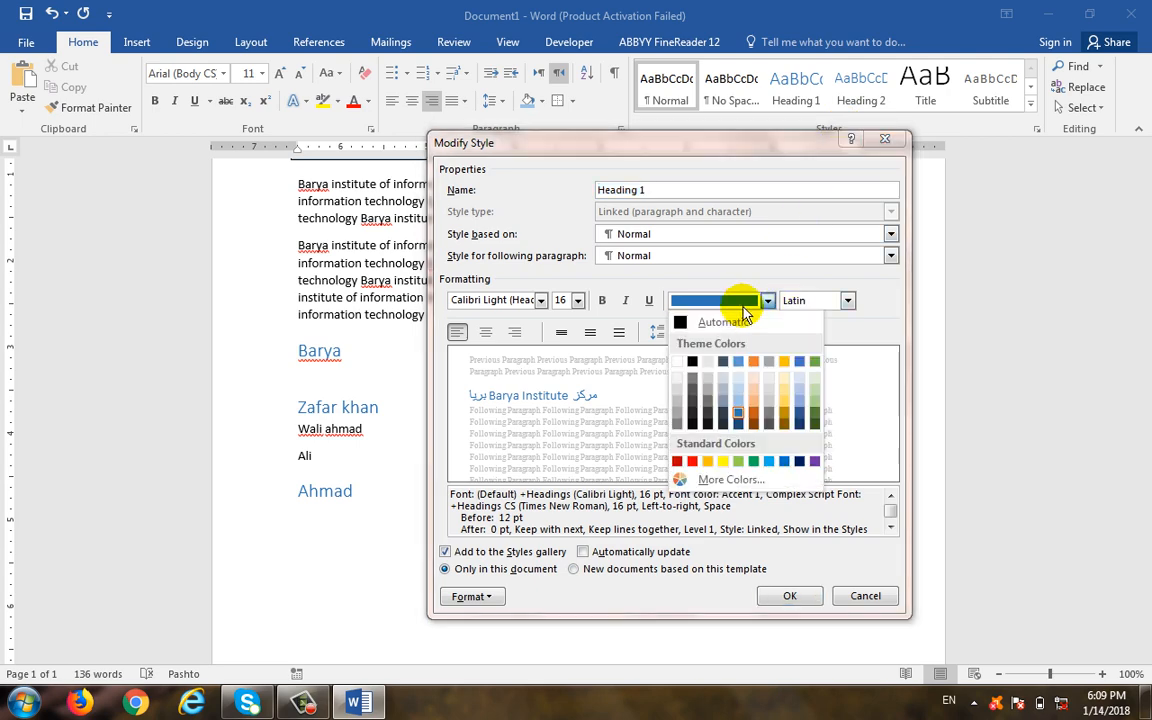
pyautogui.click(754, 362)
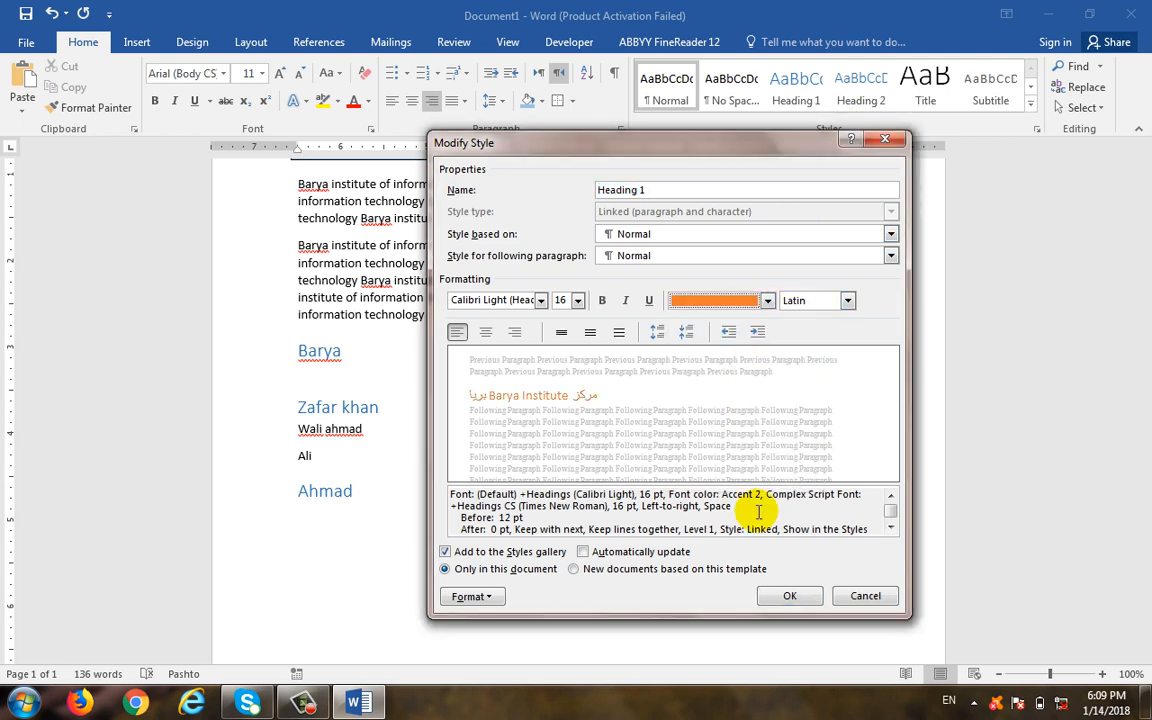
pyautogui.click(790, 592)
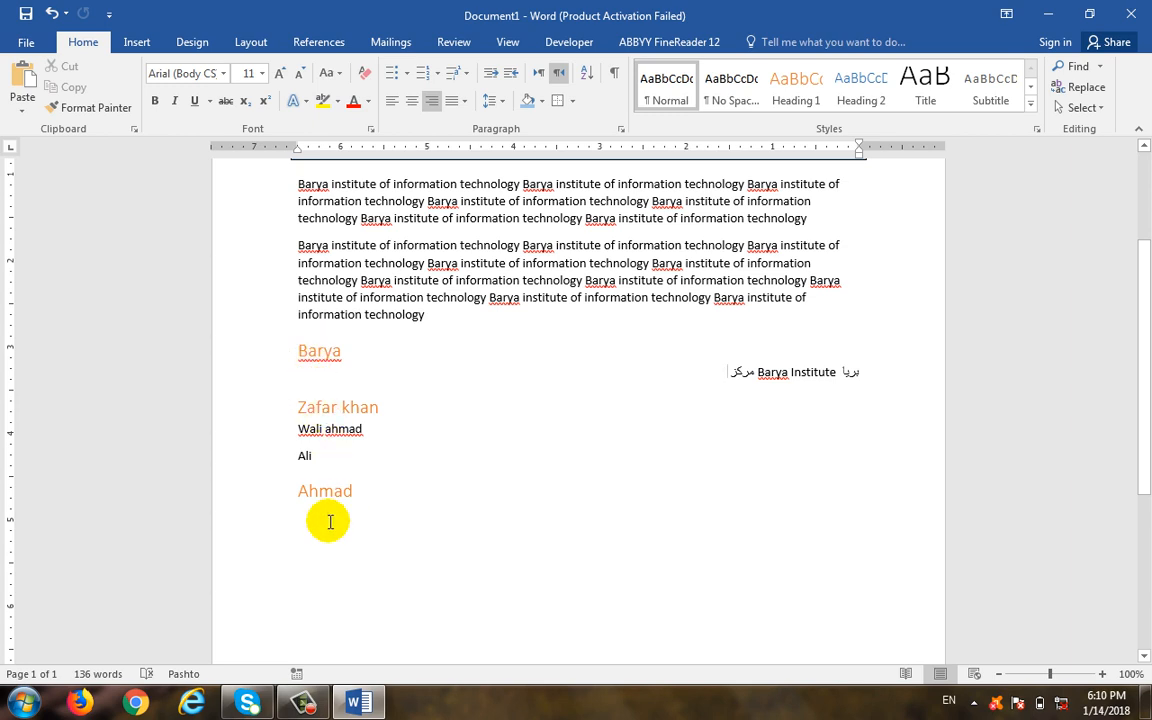
# - Reset the single-word "Barya" line and the first and last names in the list to the Normal style
pyautogui.click(327, 352)
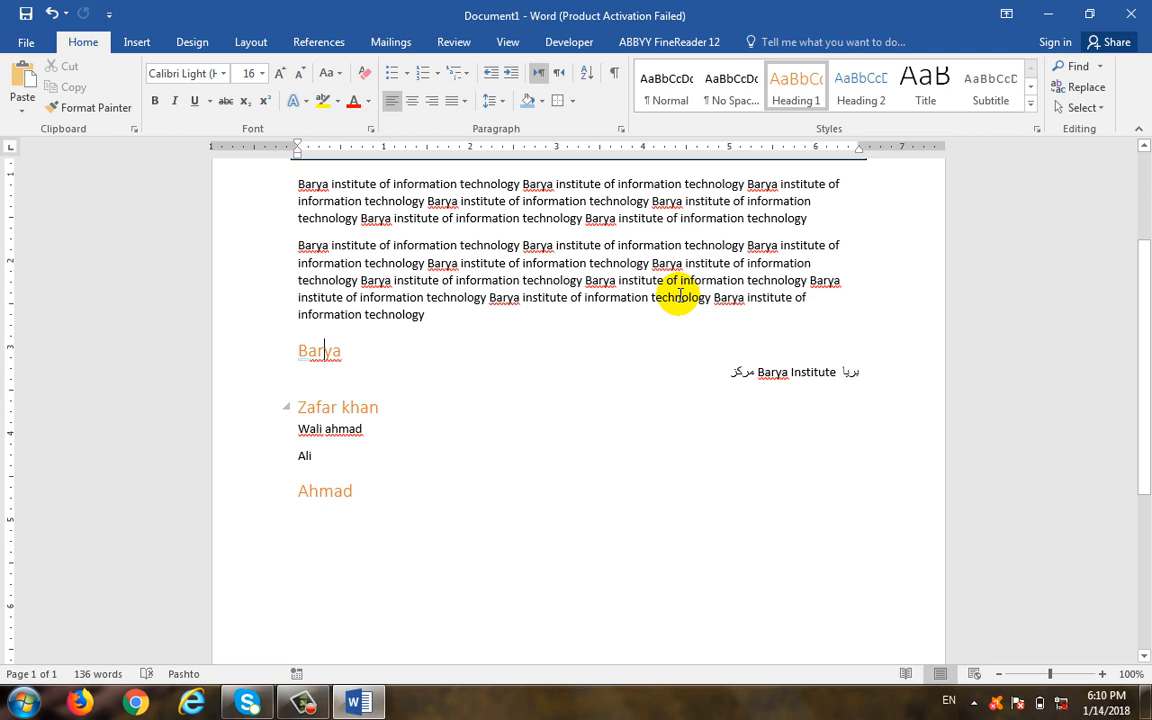
pyautogui.click(665, 86)
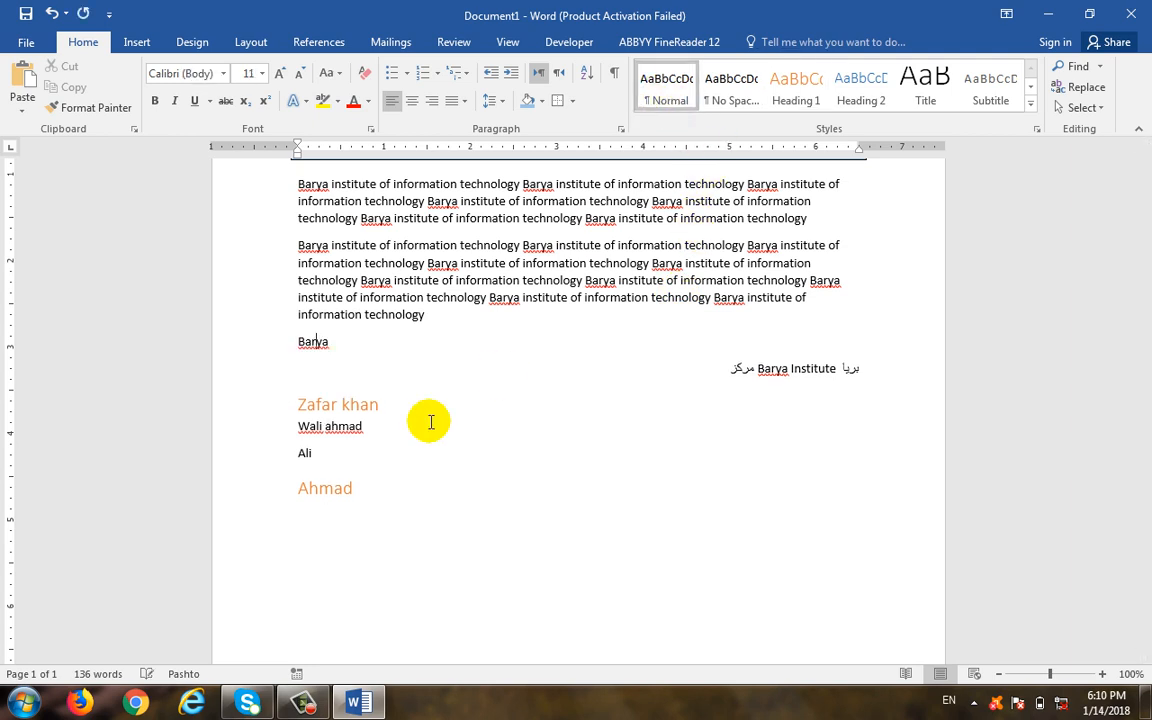
pyautogui.click(345, 398)
pyautogui.click(665, 84)
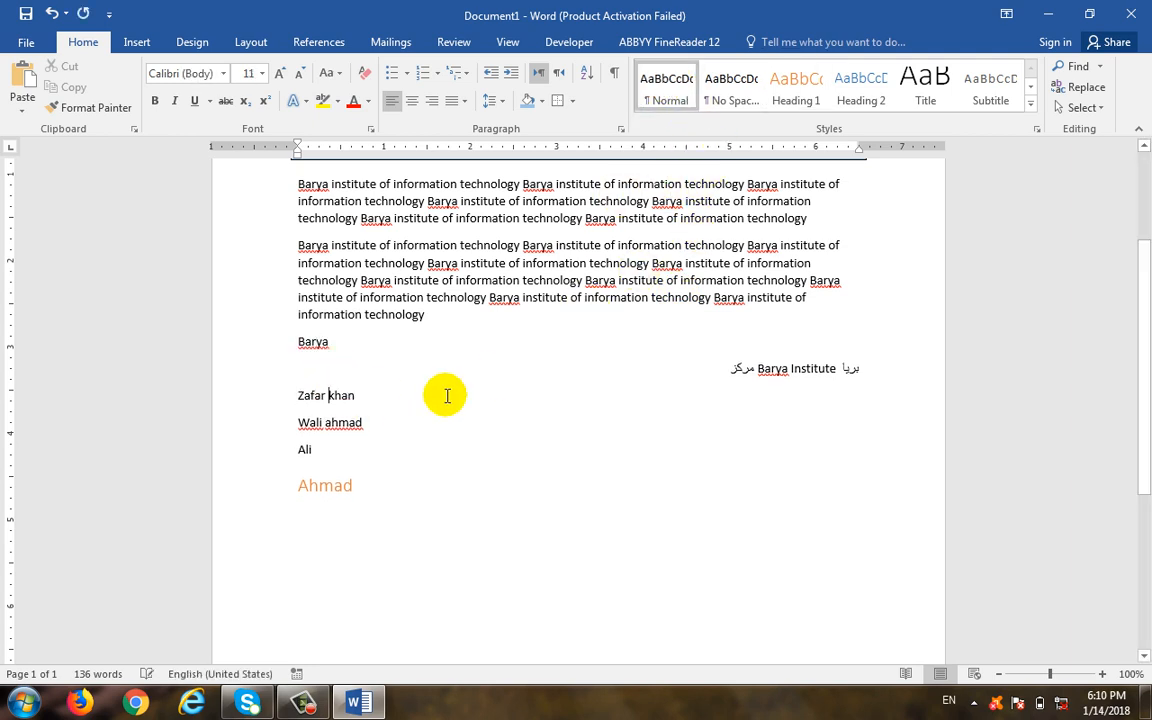
pyautogui.click(347, 485)
pyautogui.click(651, 90)
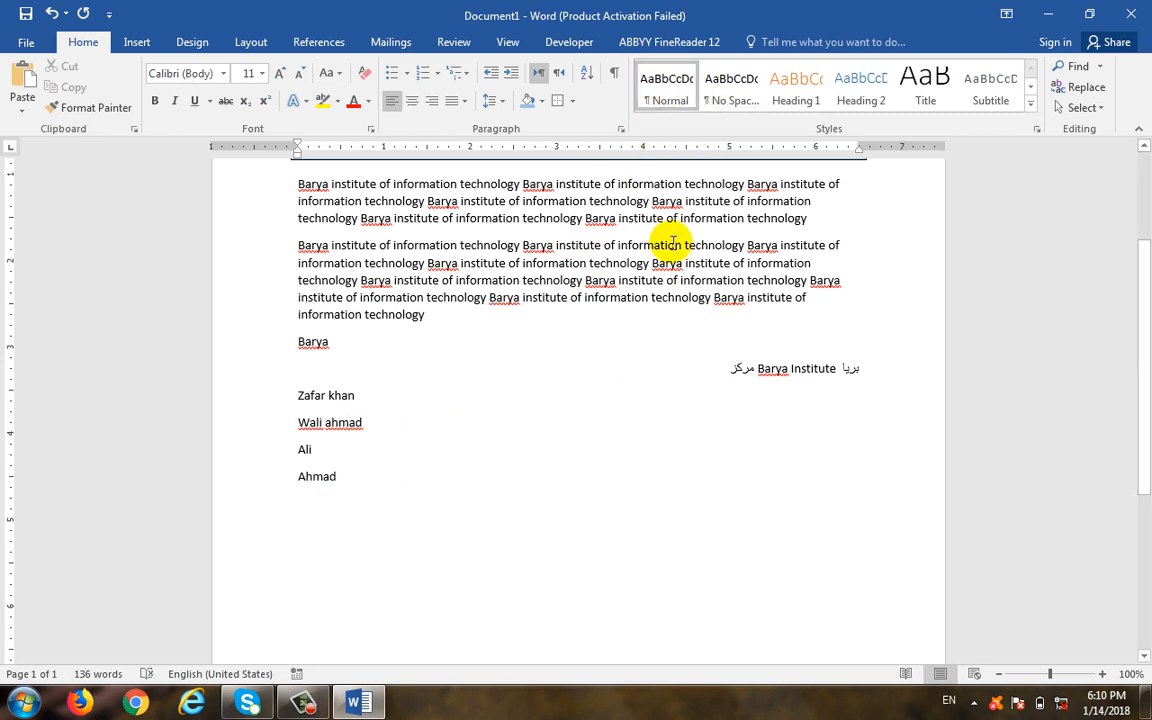
pyautogui.click(303, 700)
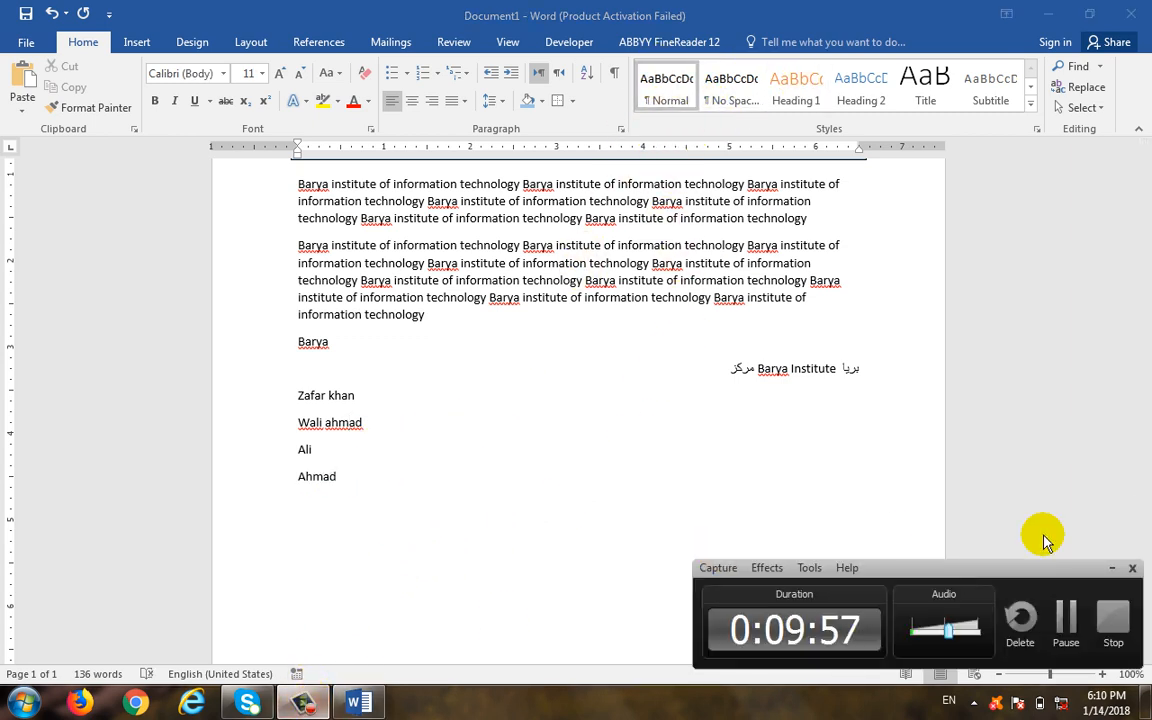